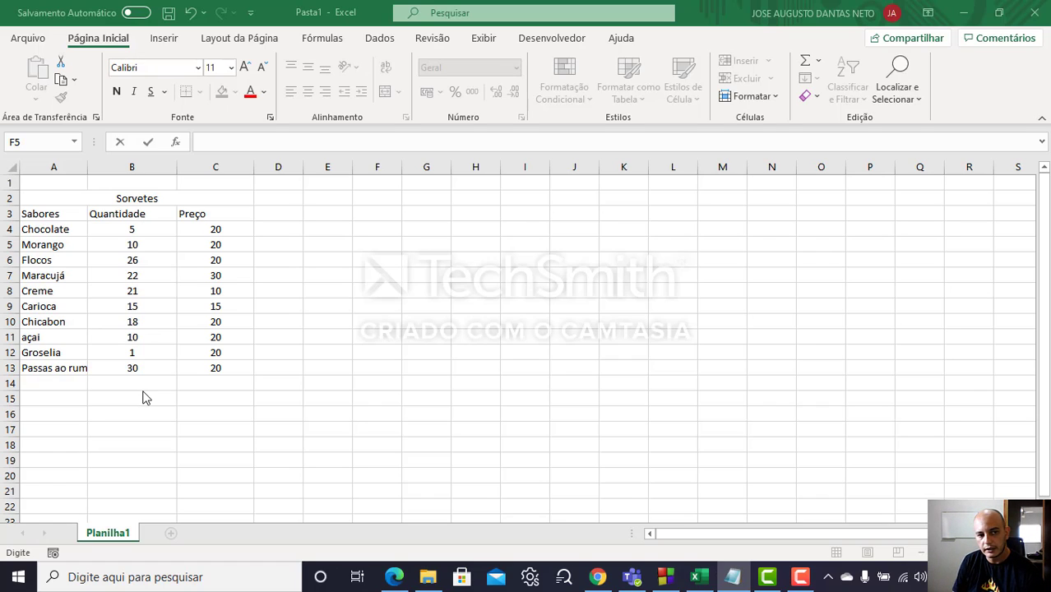
pyautogui.click(143, 387)
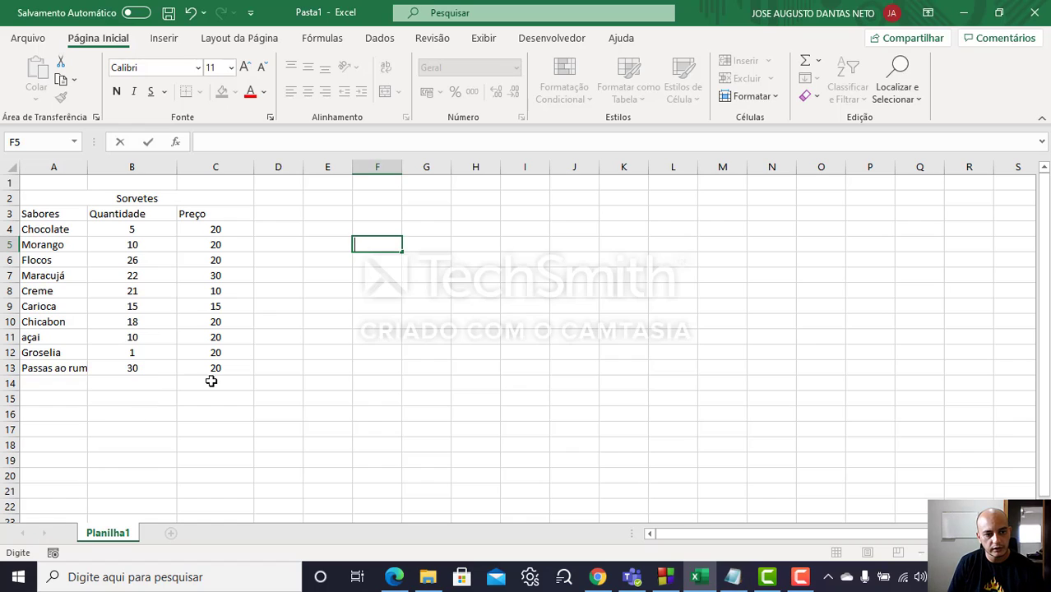
pyautogui.click(154, 382)
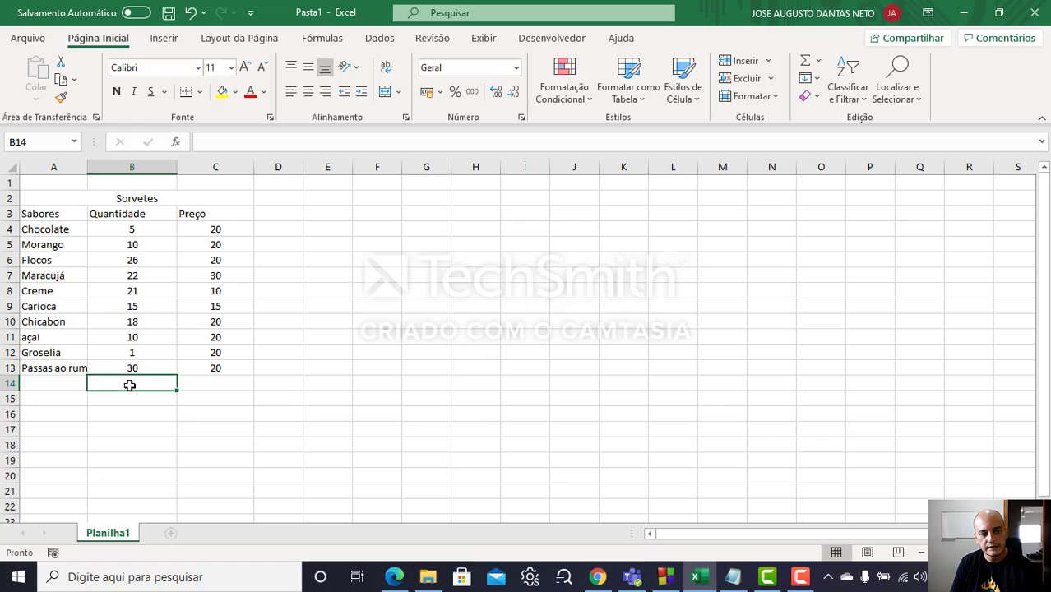
pyautogui.click(138, 184)
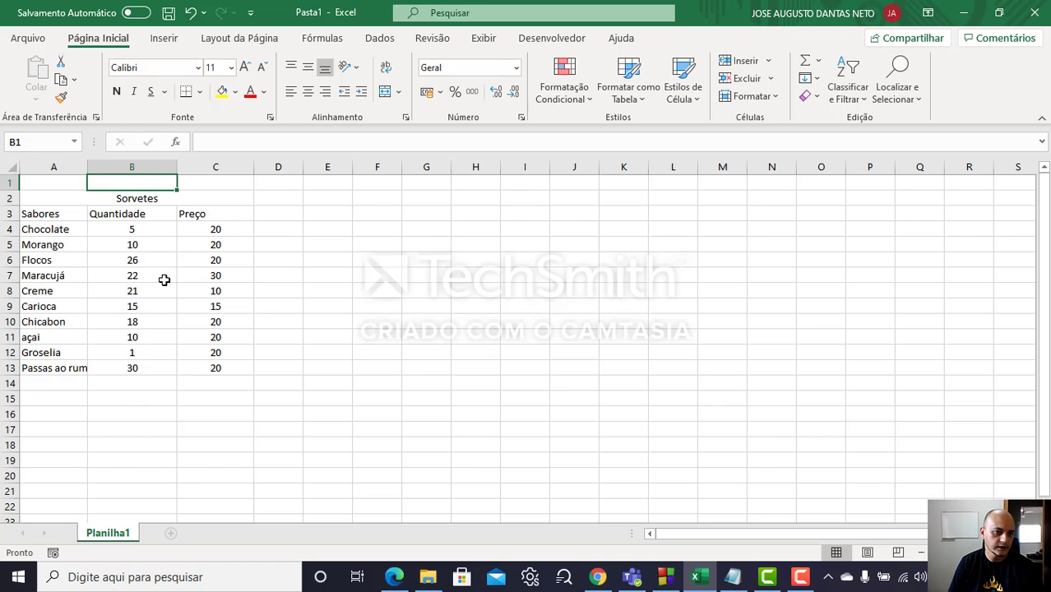
pyautogui.click(133, 387)
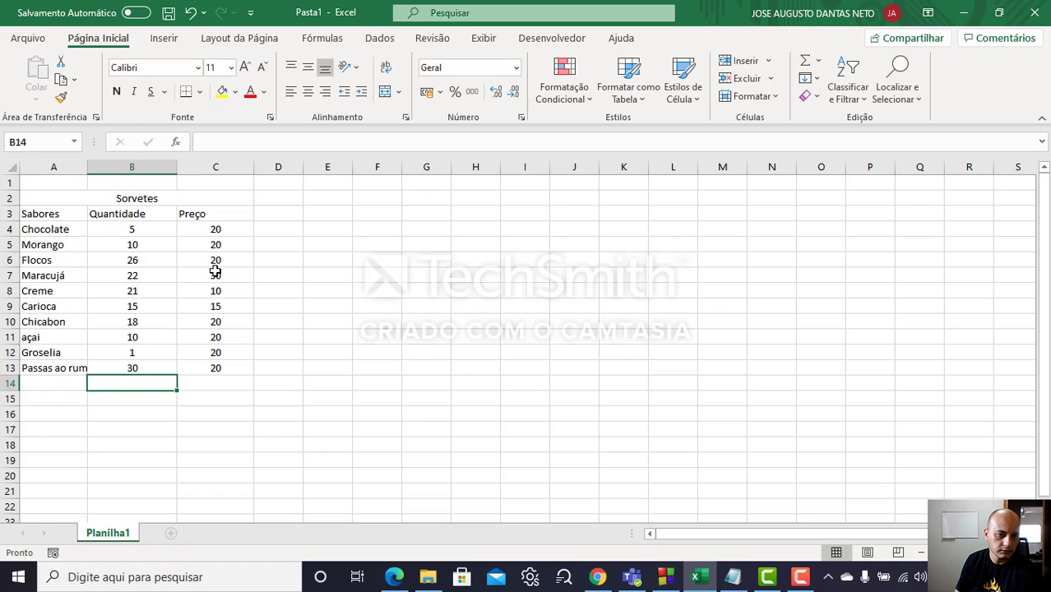
# Enter the label "total" in cell A14, directly beneath the list of flavours
pyautogui.click(49, 391)
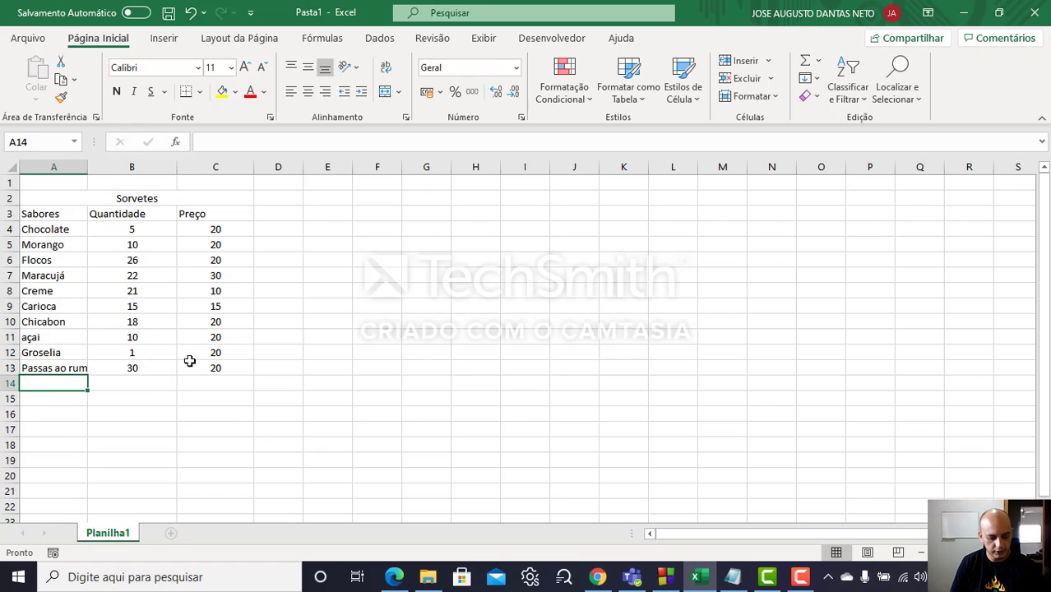
pyautogui.write('total')
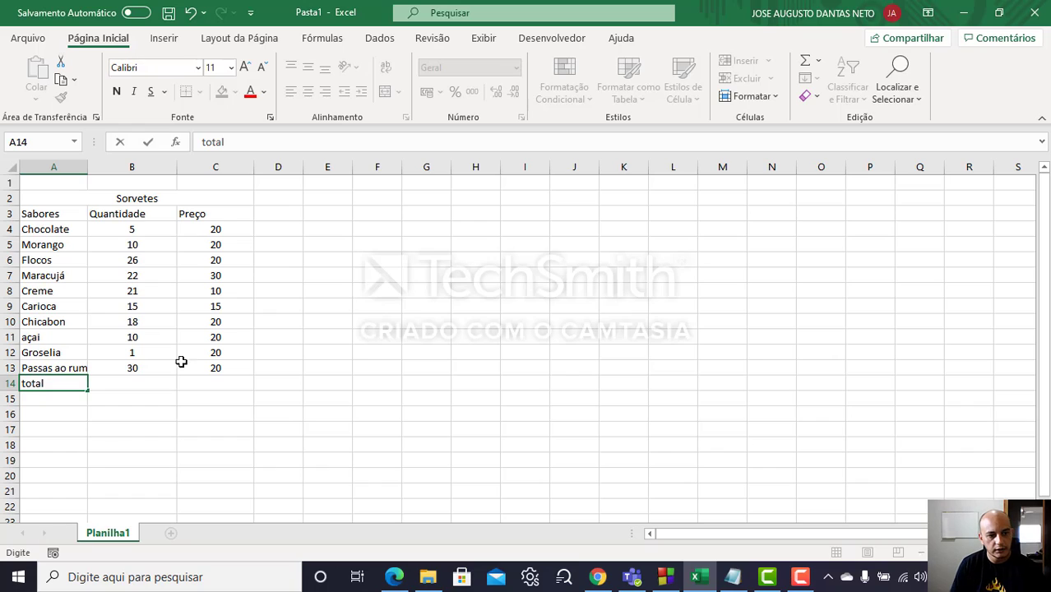
# Start an addition formula in cell B14 that sums the quantities cell by cell from B4 through B8
pyautogui.click(147, 383)
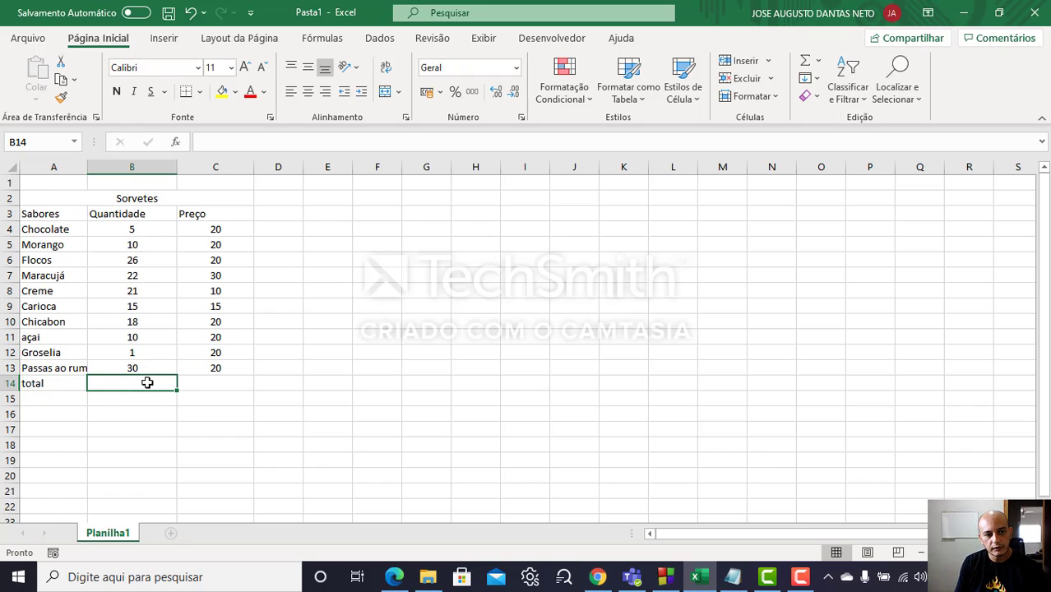
pyautogui.write('=')
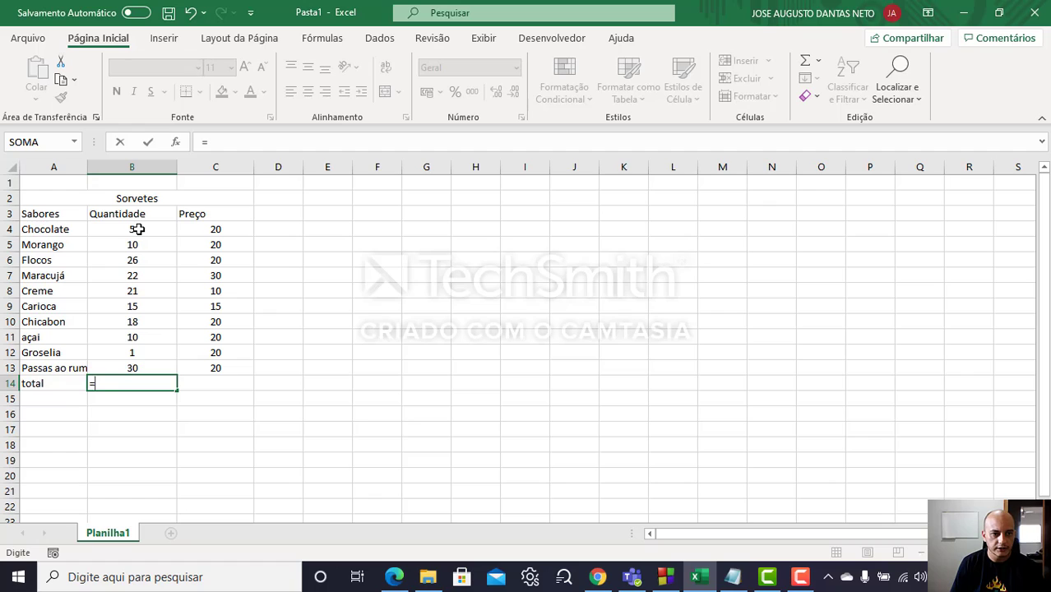
pyautogui.click(139, 230)
pyautogui.write('+')
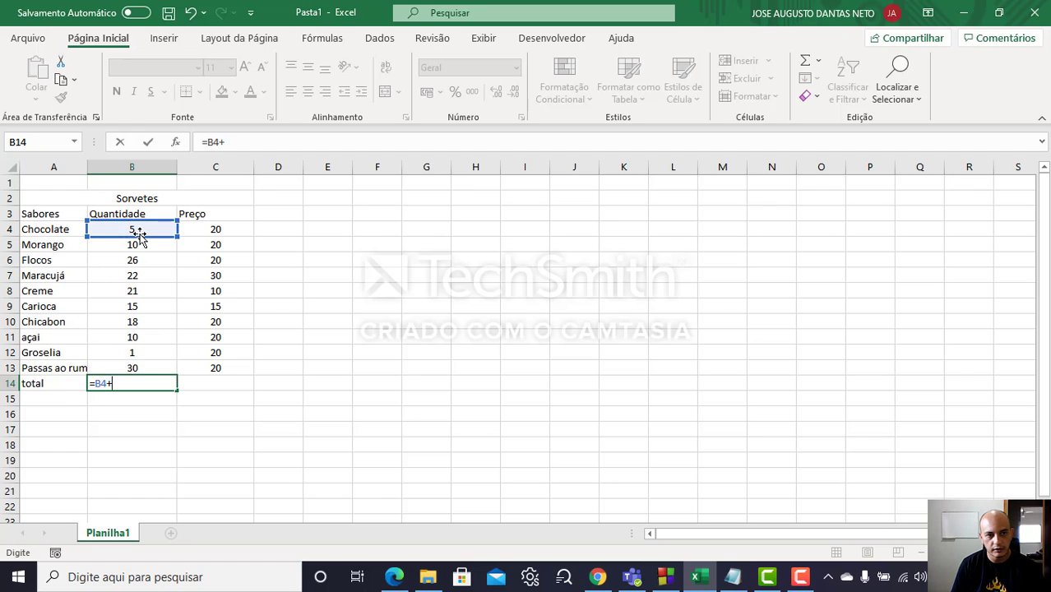
pyautogui.click(133, 250)
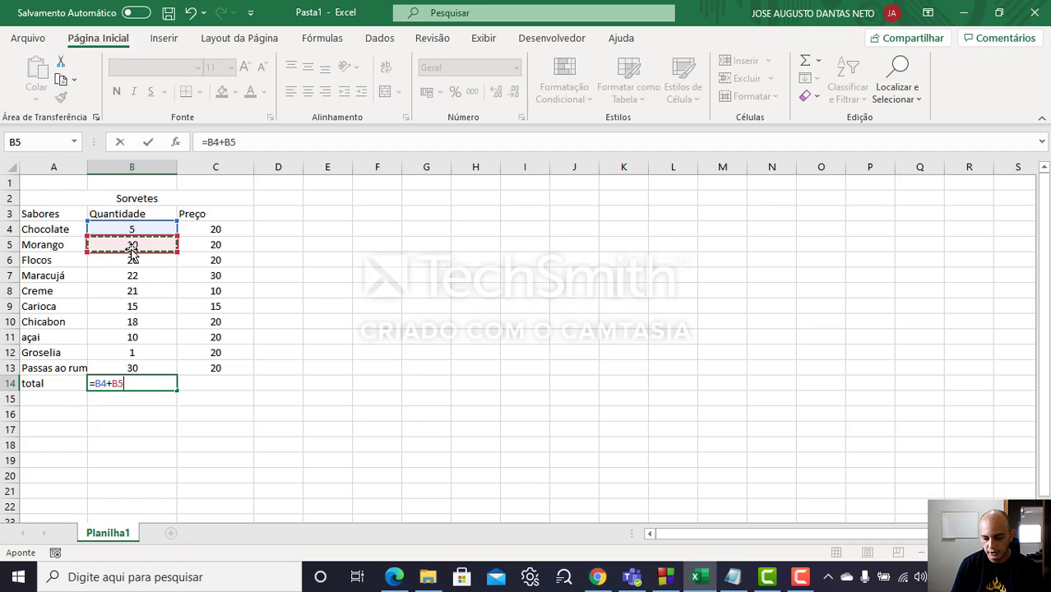
pyautogui.write('+')
pyautogui.click(146, 260)
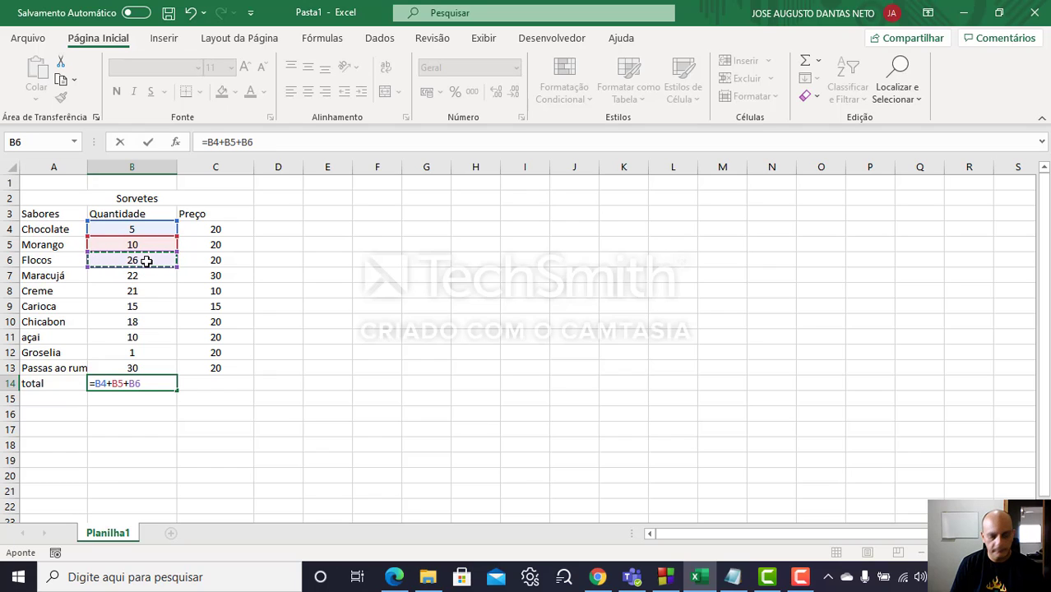
pyautogui.write('+')
pyautogui.click(144, 280)
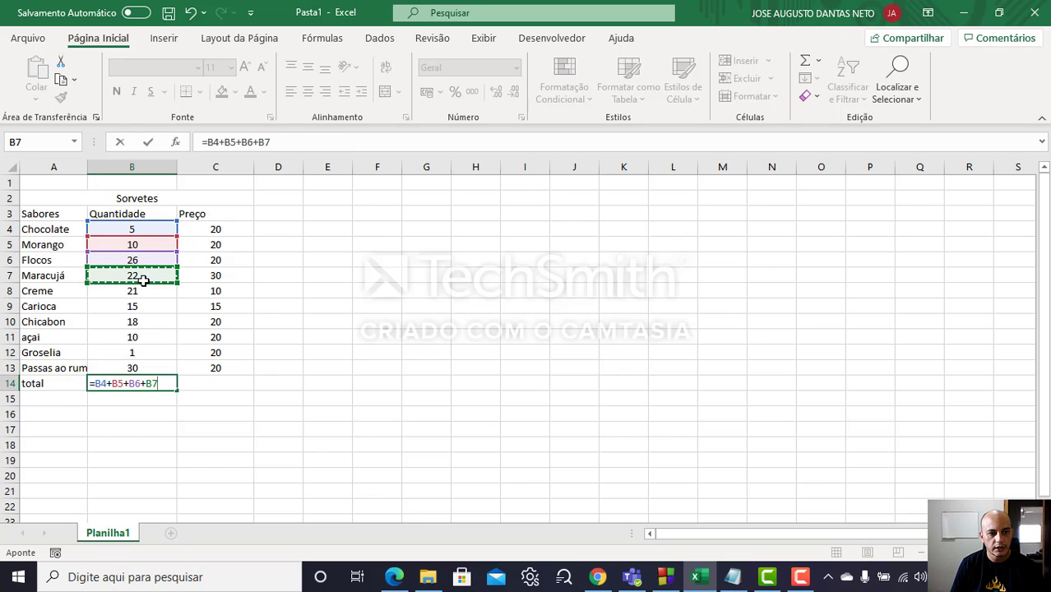
pyautogui.write('+')
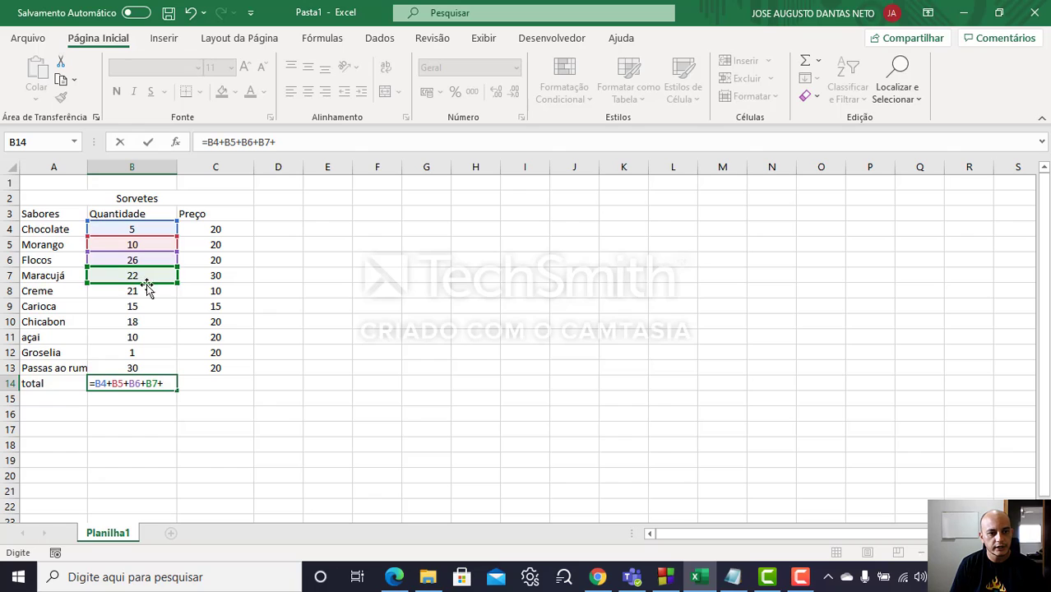
pyautogui.click(143, 291)
# Extend the B14 addition formula cell by cell with B9 through B13 and commit it
pyautogui.write('+')
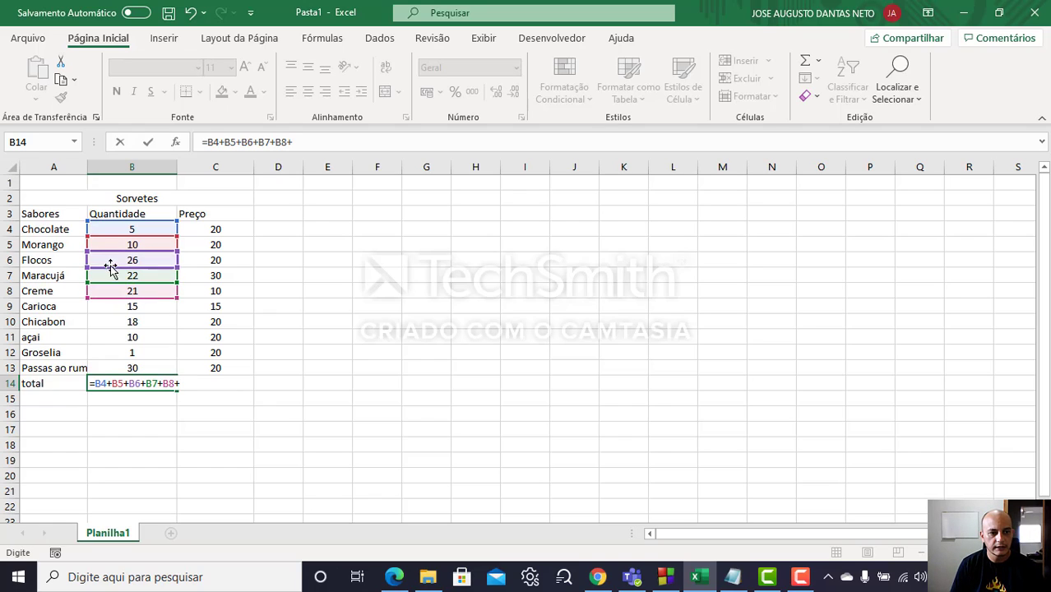
pyautogui.click(125, 308)
pyautogui.write('+')
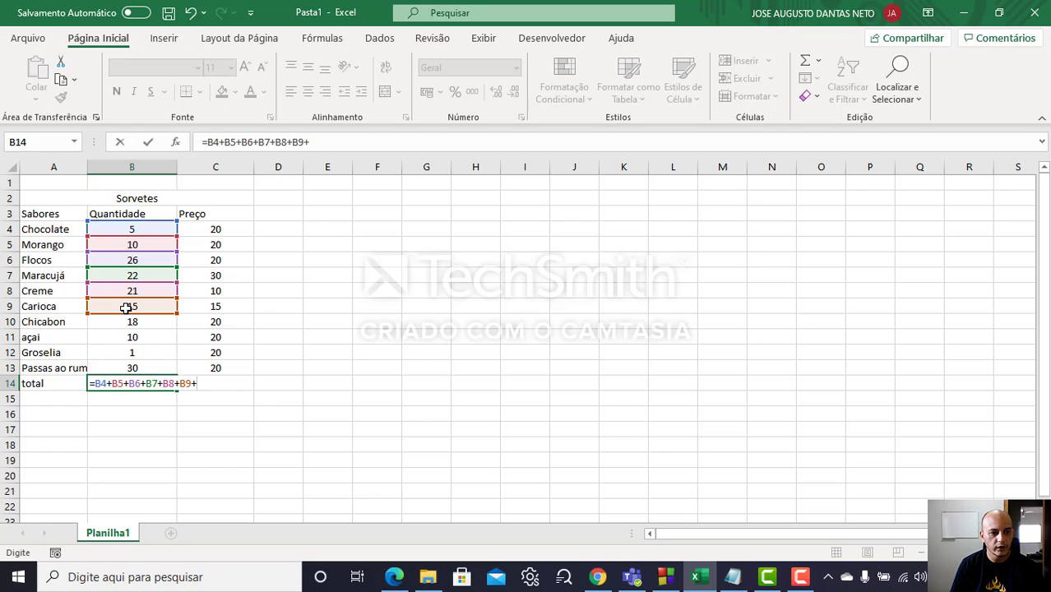
pyautogui.click(126, 325)
pyautogui.write('+')
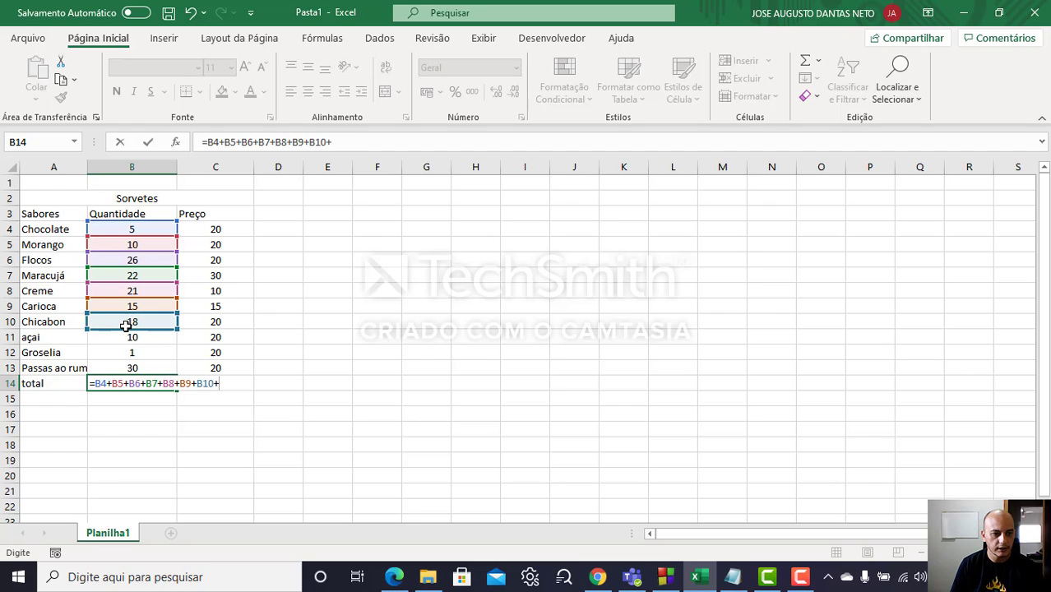
pyautogui.click(119, 339)
pyautogui.write('+')
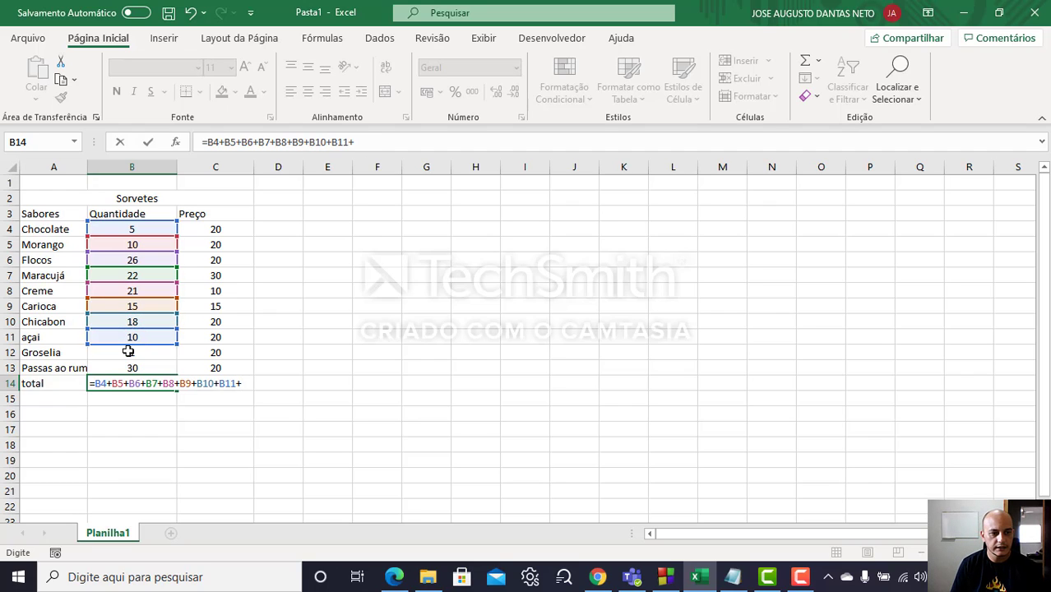
pyautogui.click(128, 353)
pyautogui.write('+')
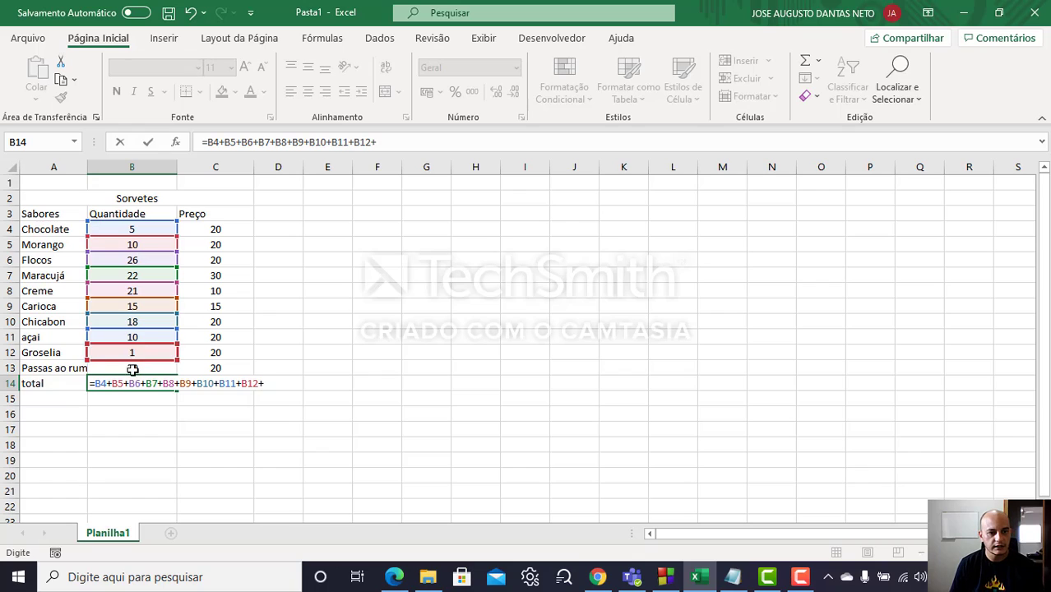
pyautogui.click(131, 368)
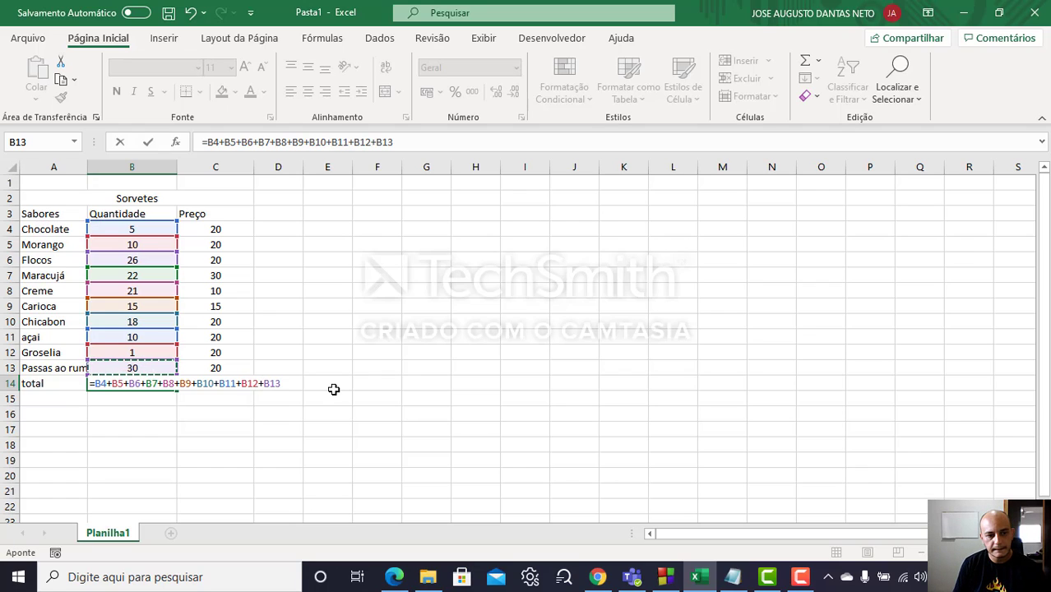
pyautogui.write('+')
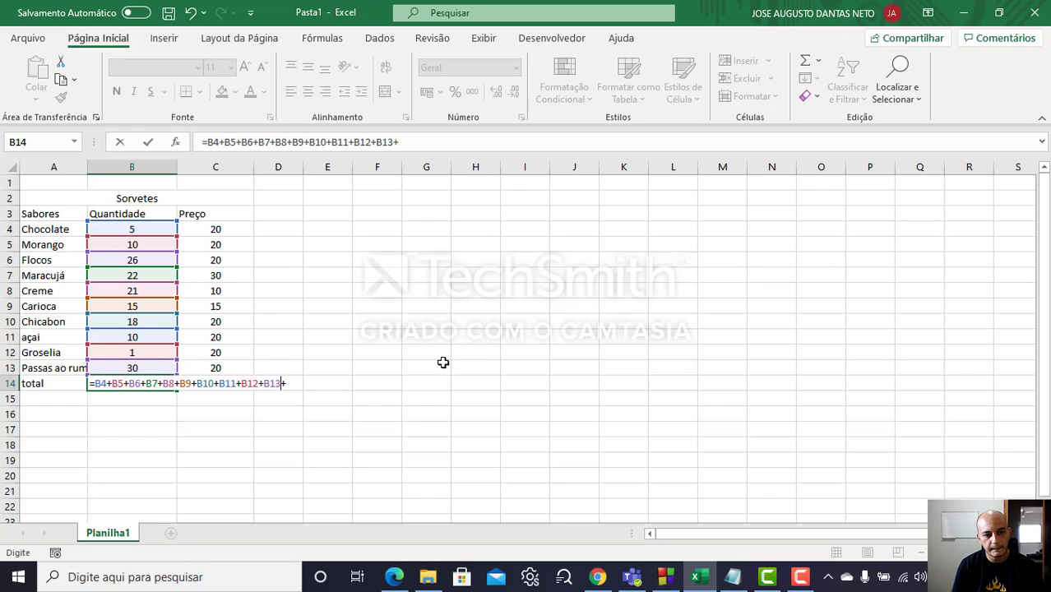
pyautogui.press('BackSpace')
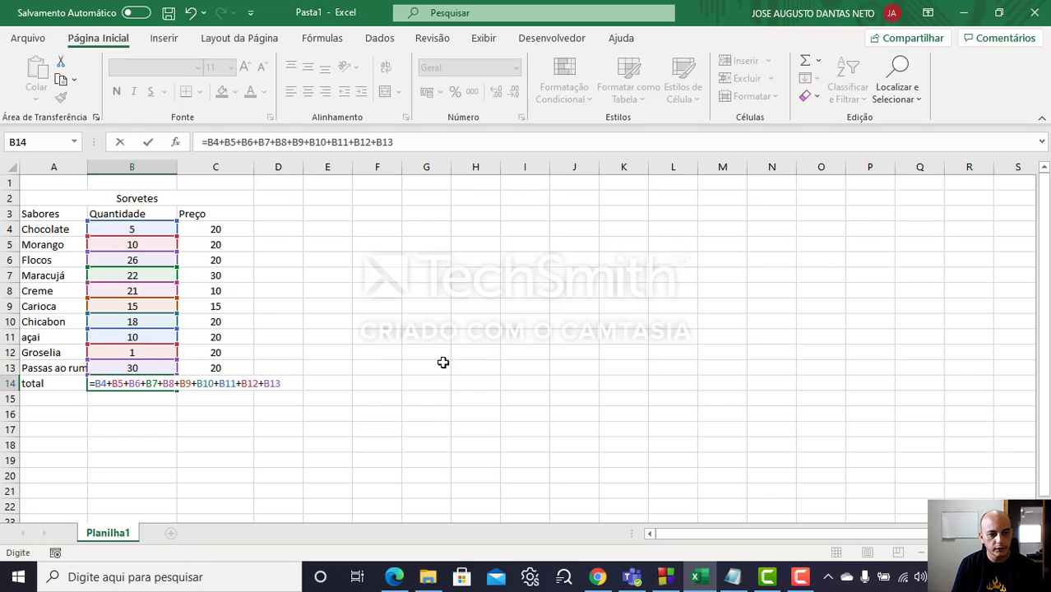
pyautogui.press('Return')
pyautogui.press('Up')
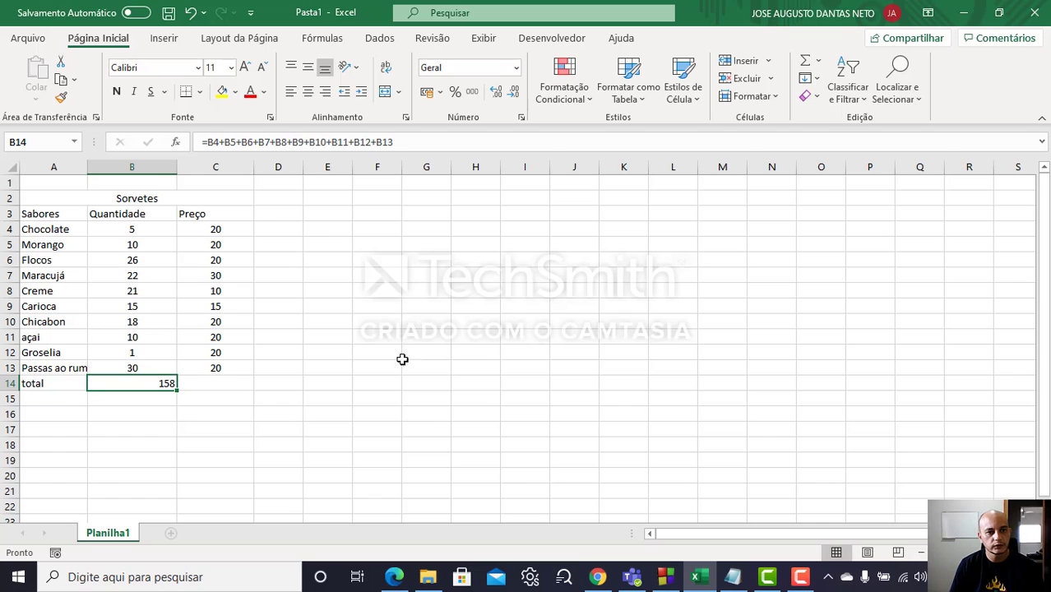
# Centre the total in cell B14 horizontally and vertically
pyautogui.click(308, 91)
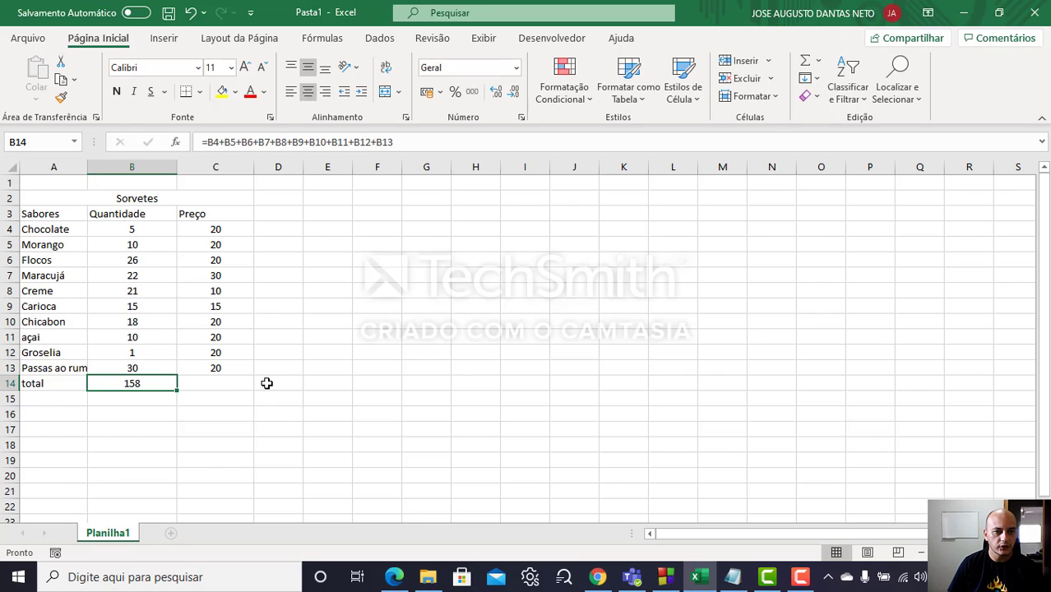
# Replace the cell-by-cell addition in B14 with the formula =SOMA(B4:B13)
pyautogui.click(411, 142)
pyautogui.moveTo(411, 142); pyautogui.dragTo(107, 132)
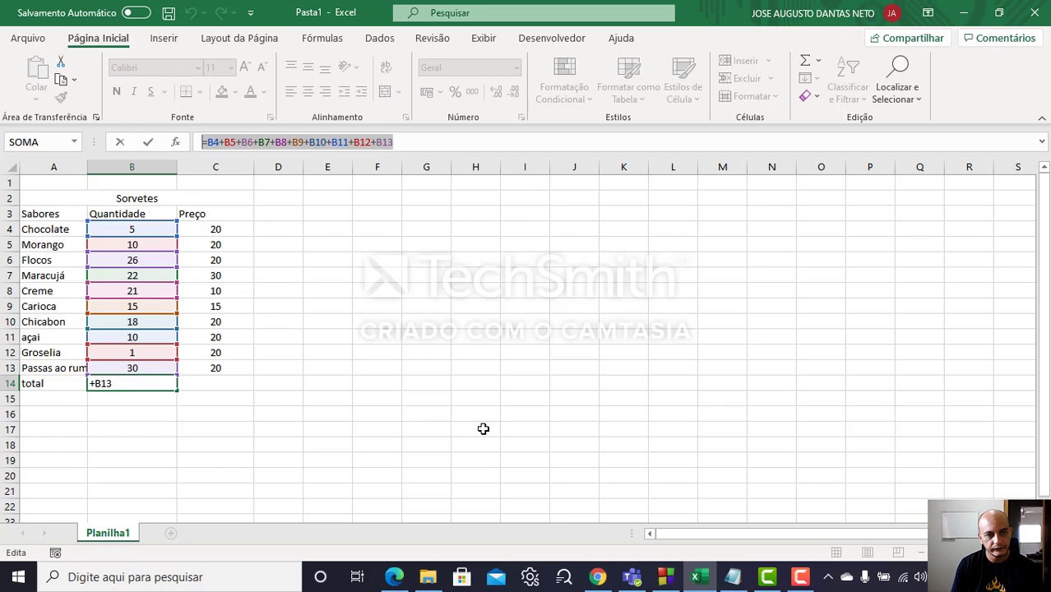
pyautogui.press('Escape')
pyautogui.write('=')
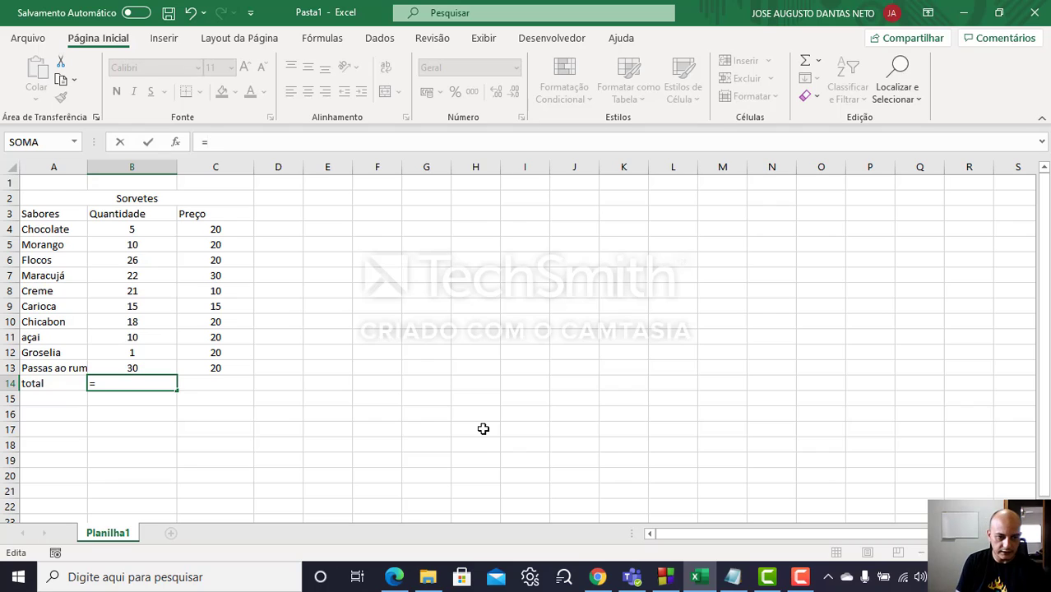
pyautogui.write('som')
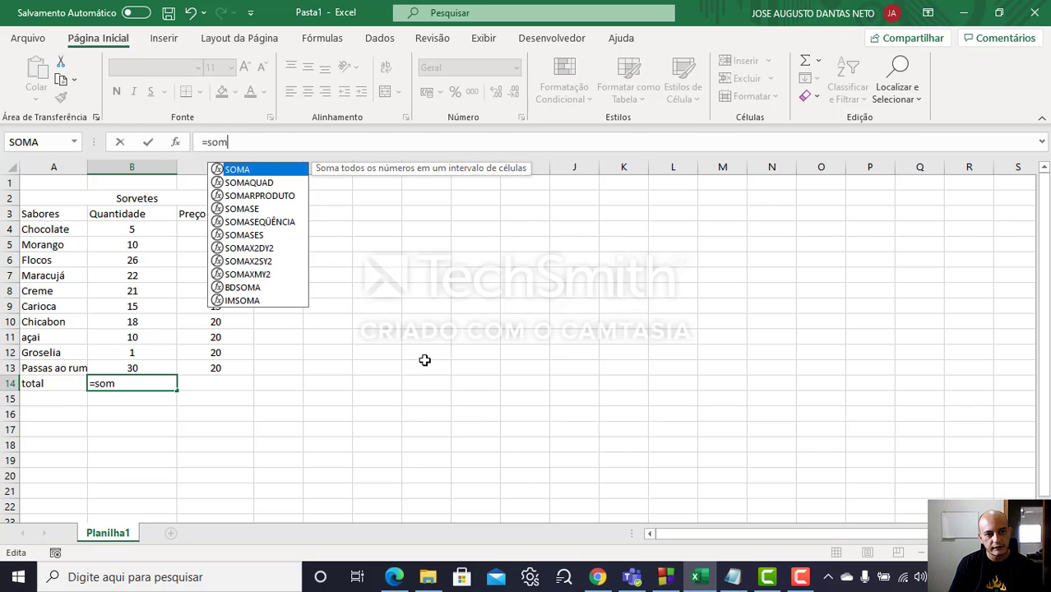
pyautogui.doubleClick(261, 170)
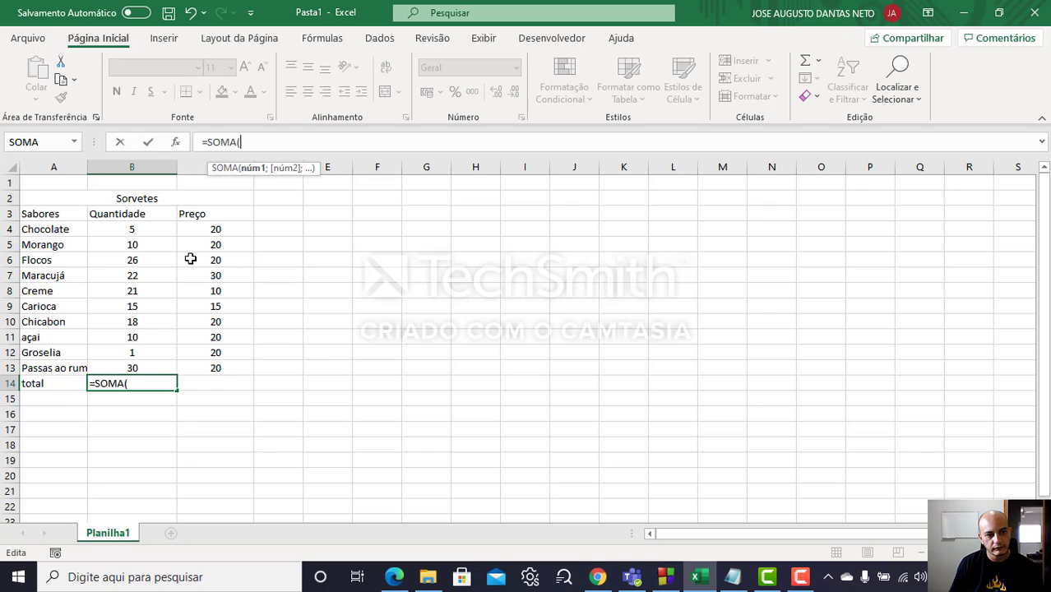
pyautogui.click(142, 232)
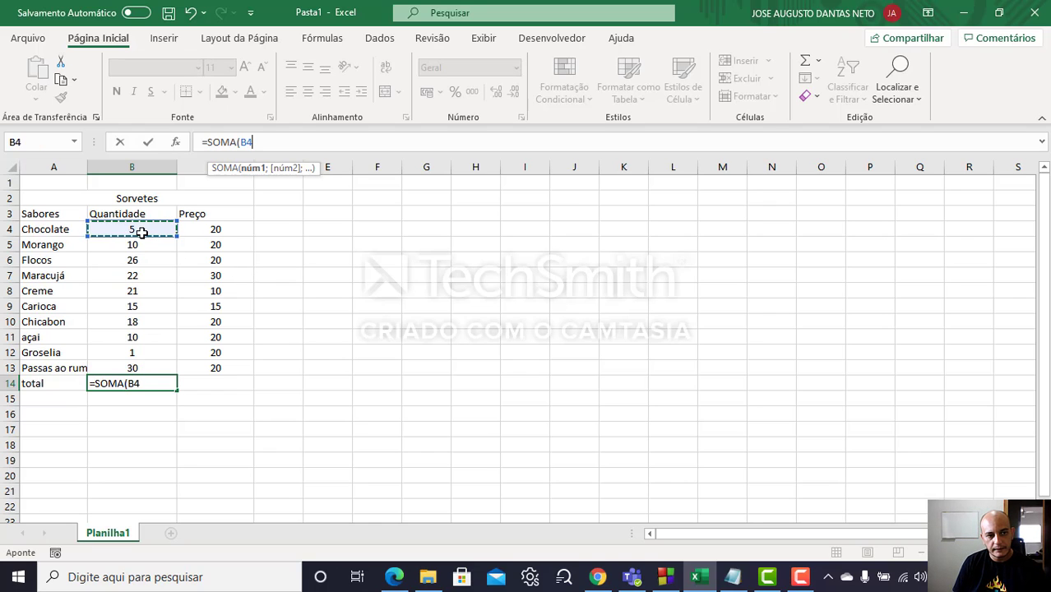
pyautogui.moveTo(141, 232); pyautogui.dragTo(141, 362)
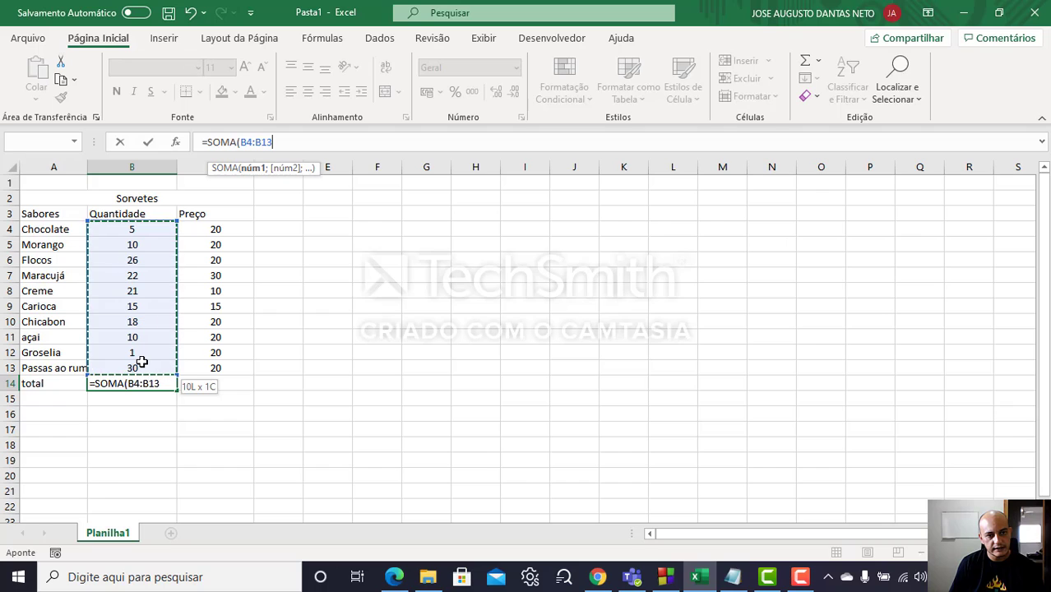
pyautogui.write(')')
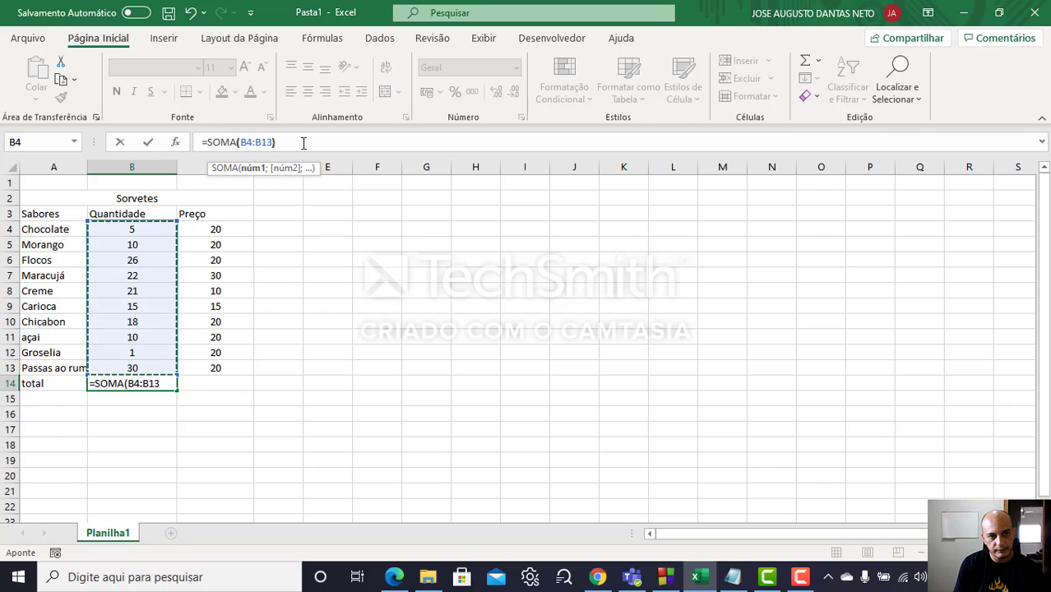
pyautogui.press('Return')
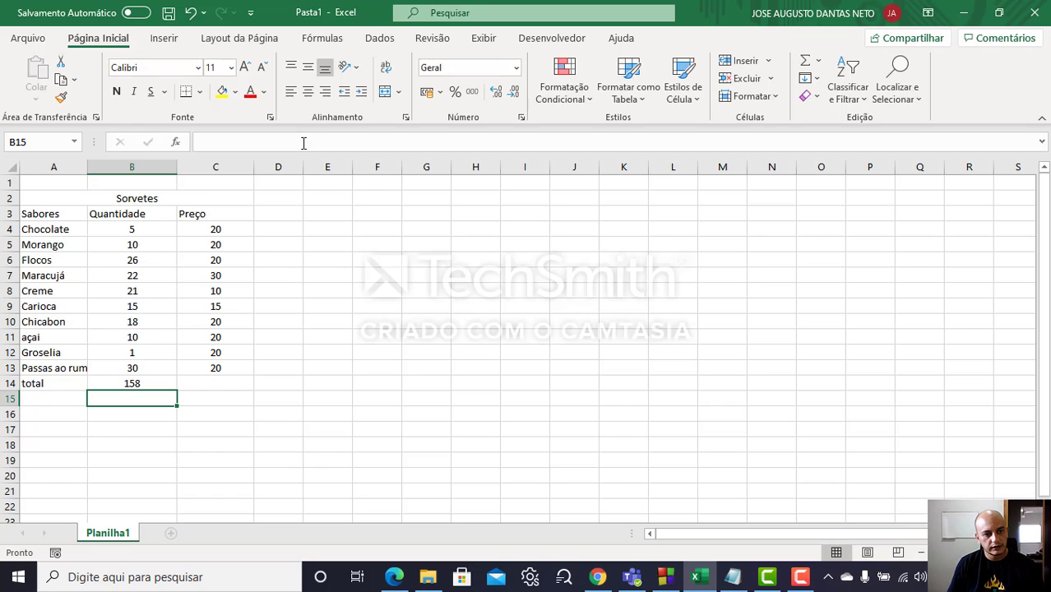
# Clear the total formula in B14 and enter it again as =SOMA(B4:B13)
pyautogui.click(146, 382)
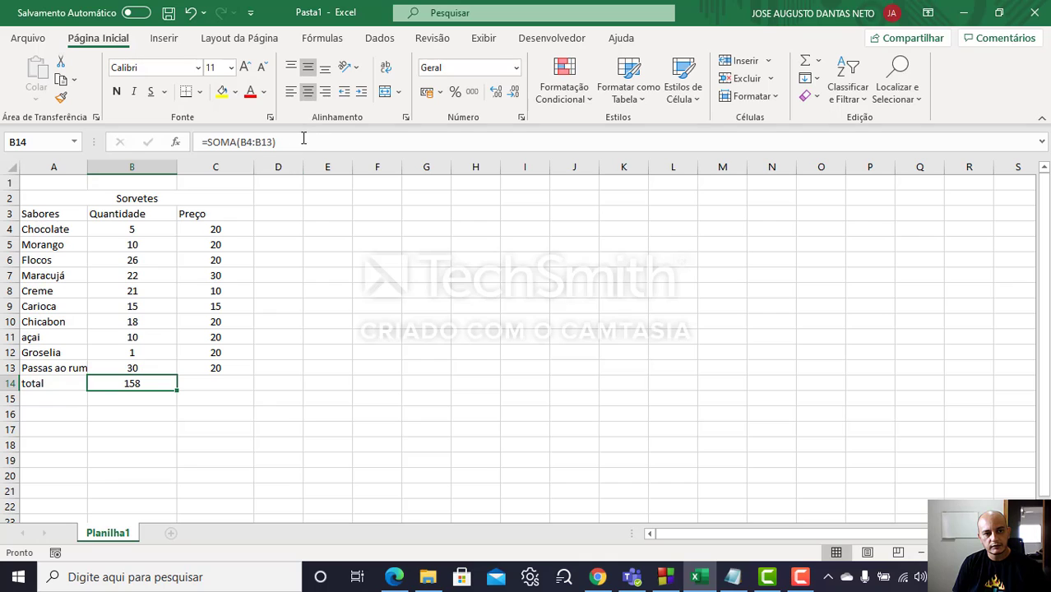
pyautogui.moveTo(301, 143); pyautogui.dragTo(41, 144)
pyautogui.press('BackSpace')
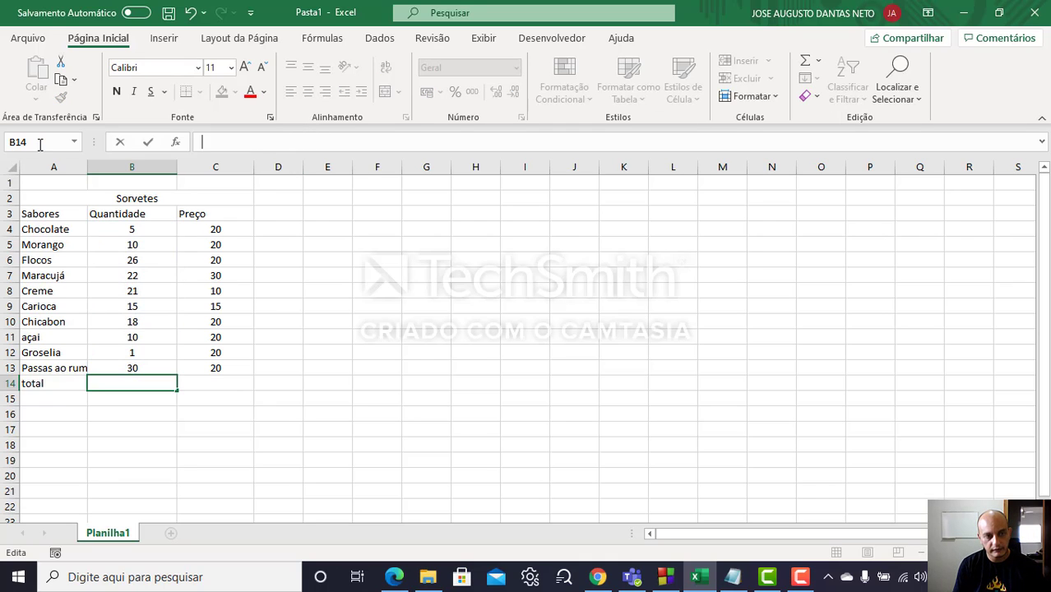
pyautogui.write('=soma(')
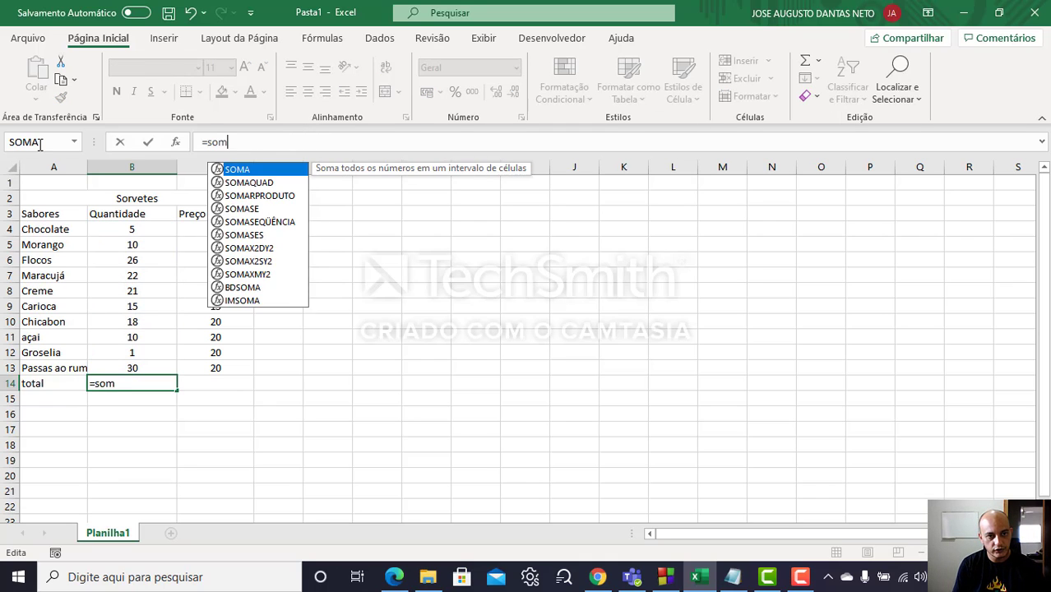
pyautogui.click(144, 230)
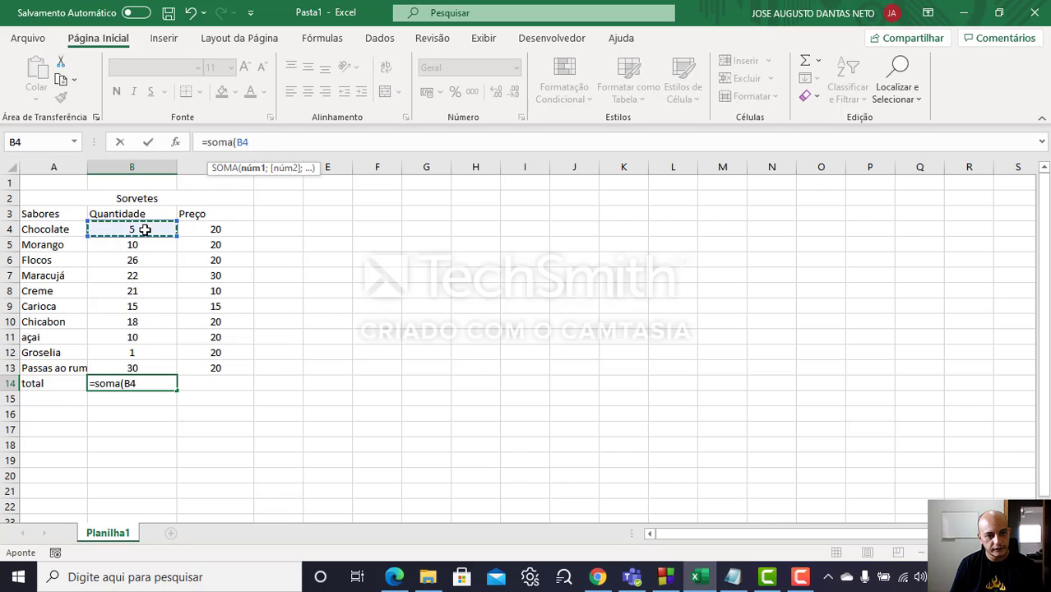
pyautogui.hotkey('ctrl', 'shift', 'Down')
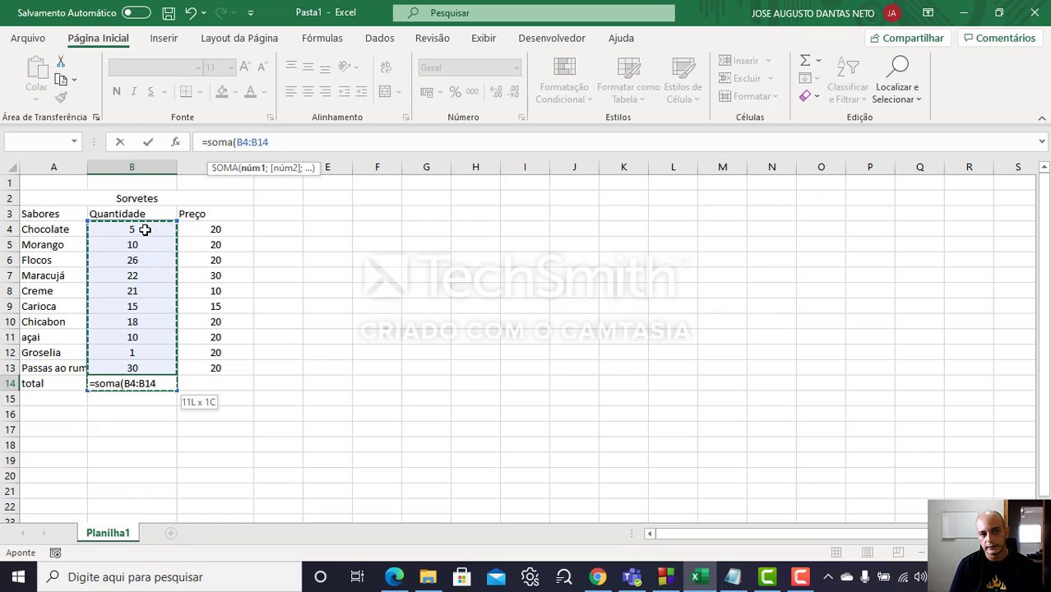
pyautogui.press('BackSpace')
pyautogui.write('3')
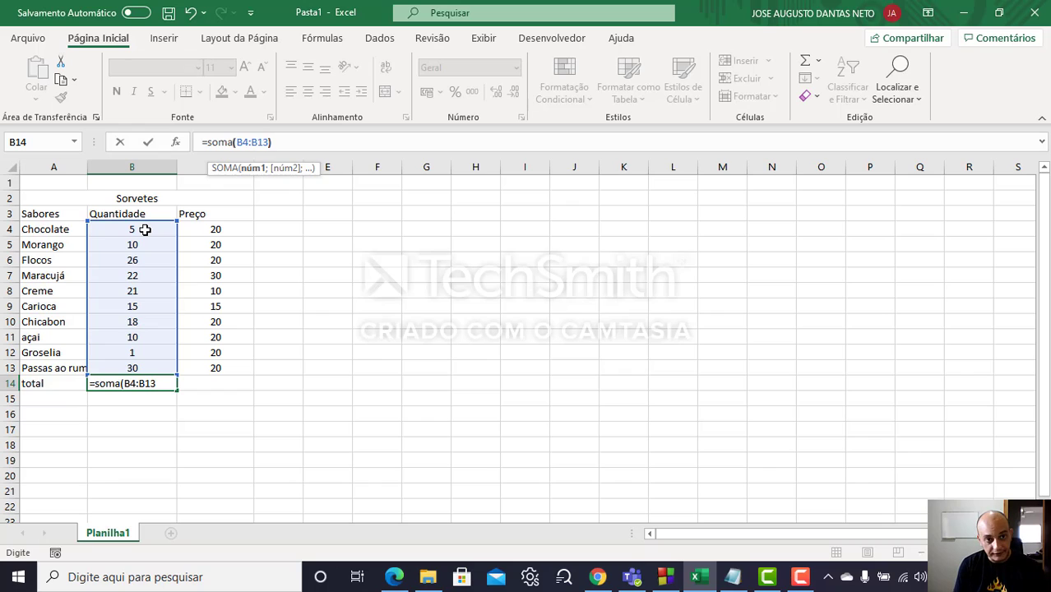
pyautogui.write(')')
pyautogui.press('Return')
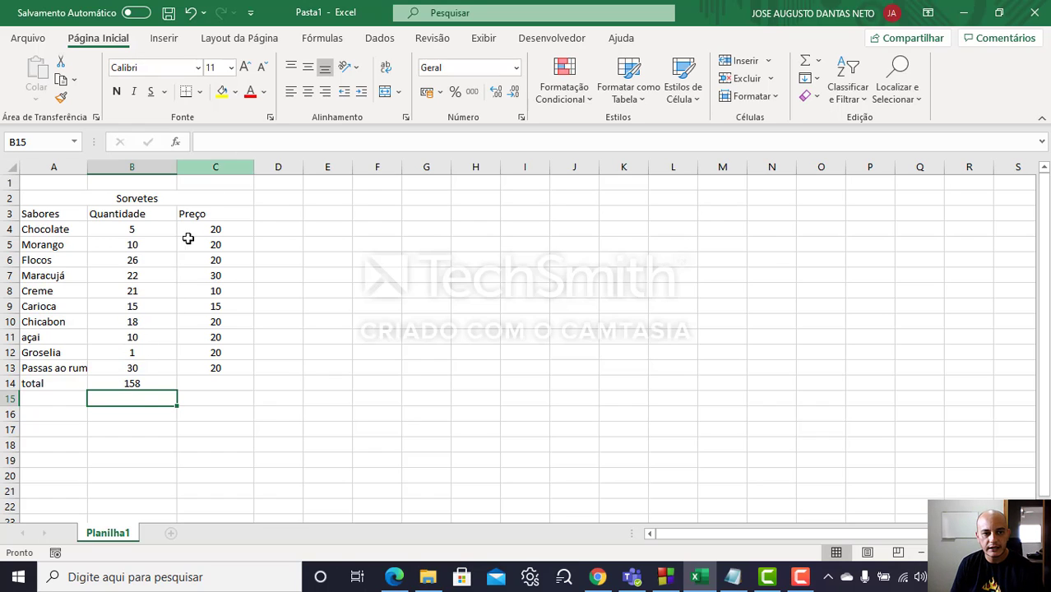
# Clear cell B14 again and start a new formula with the suggested SOMA function
pyautogui.click(135, 383)
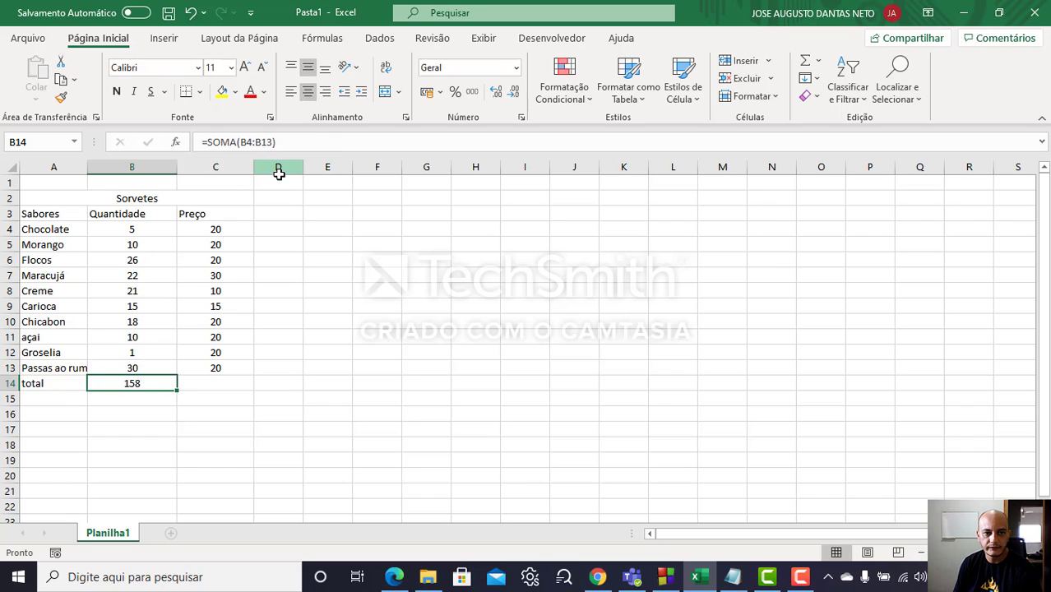
pyautogui.click(156, 225)
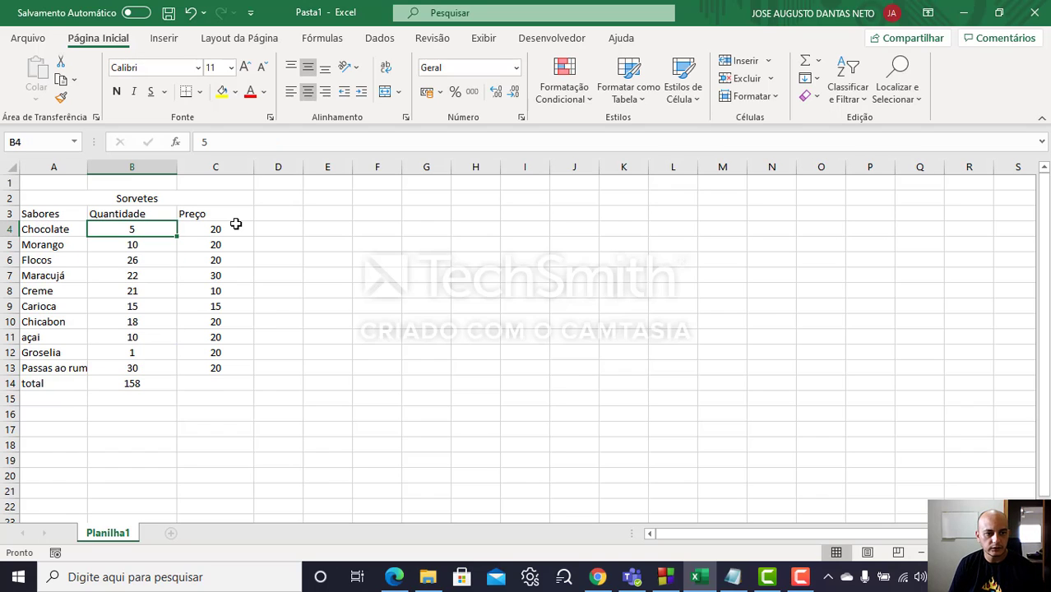
pyautogui.click(144, 389)
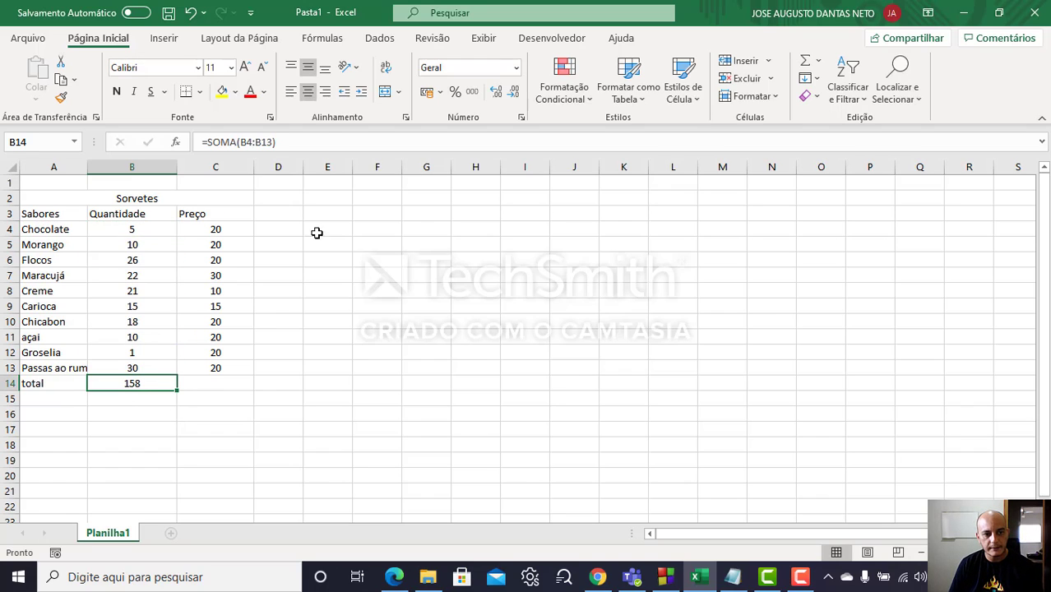
pyautogui.moveTo(328, 149); pyautogui.dragTo(54, 147)
pyautogui.press('BackSpace')
pyautogui.write('=')
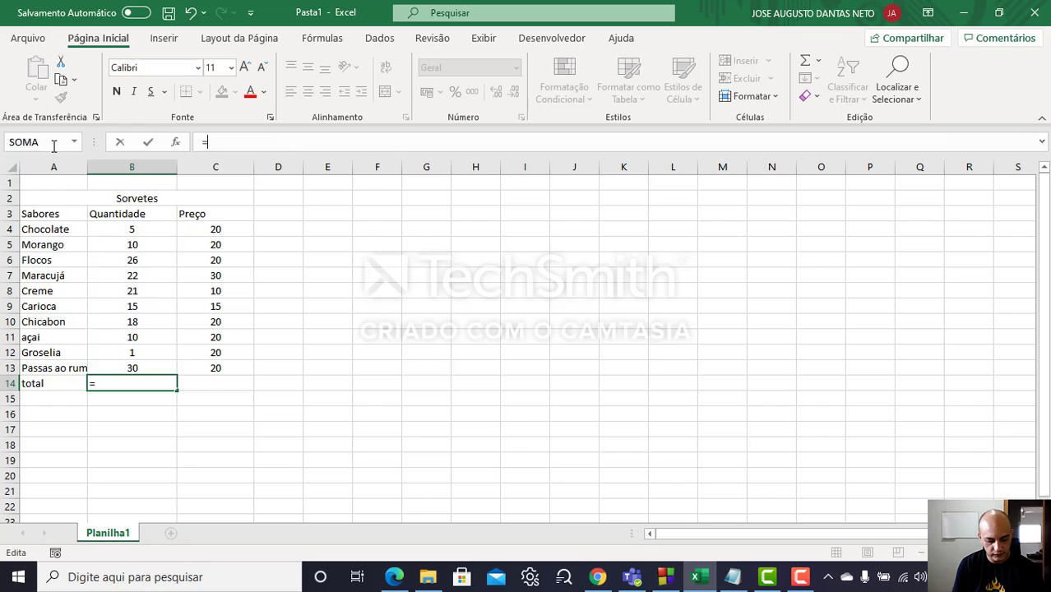
pyautogui.write('som')
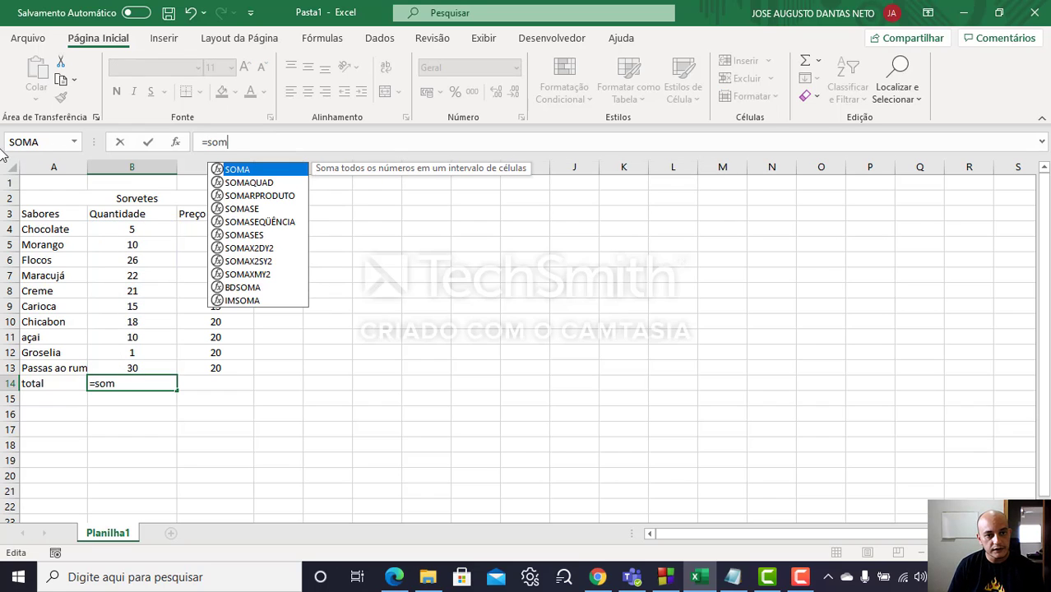
pyautogui.doubleClick(238, 169)
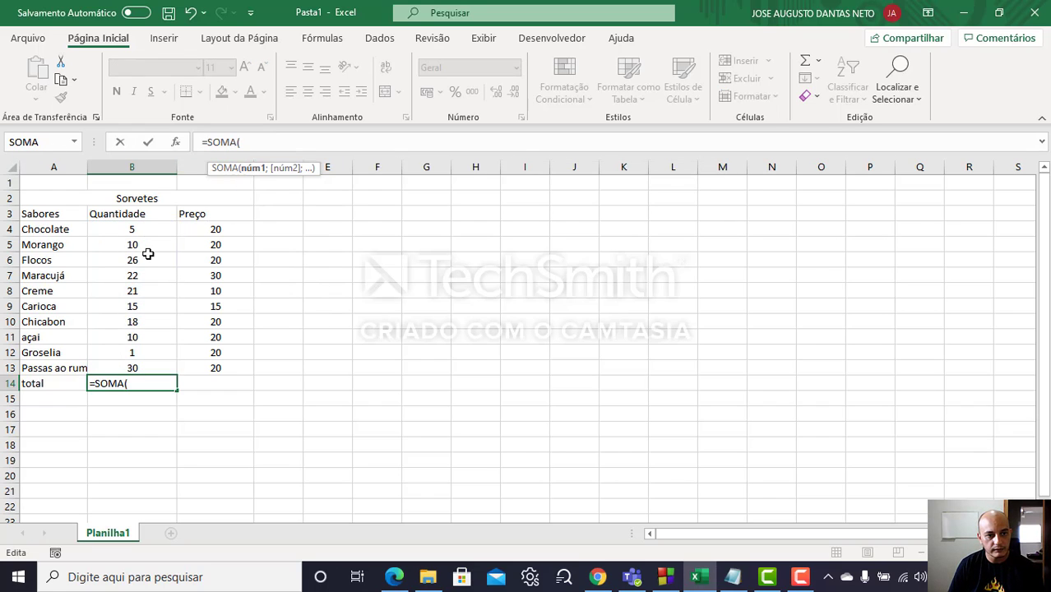
# Try to complete the SOMA formula in B14 with the range B14:B13, then dismiss the circular reference warning
pyautogui.click(145, 229)
pyautogui.press('Down')
pyautogui.press('Down')
pyautogui.press('Down')
pyautogui.press('Down')
pyautogui.press('Down')
pyautogui.press('Down')
pyautogui.press('Down')
pyautogui.press('Down')
pyautogui.press('Down')
pyautogui.press('Down')
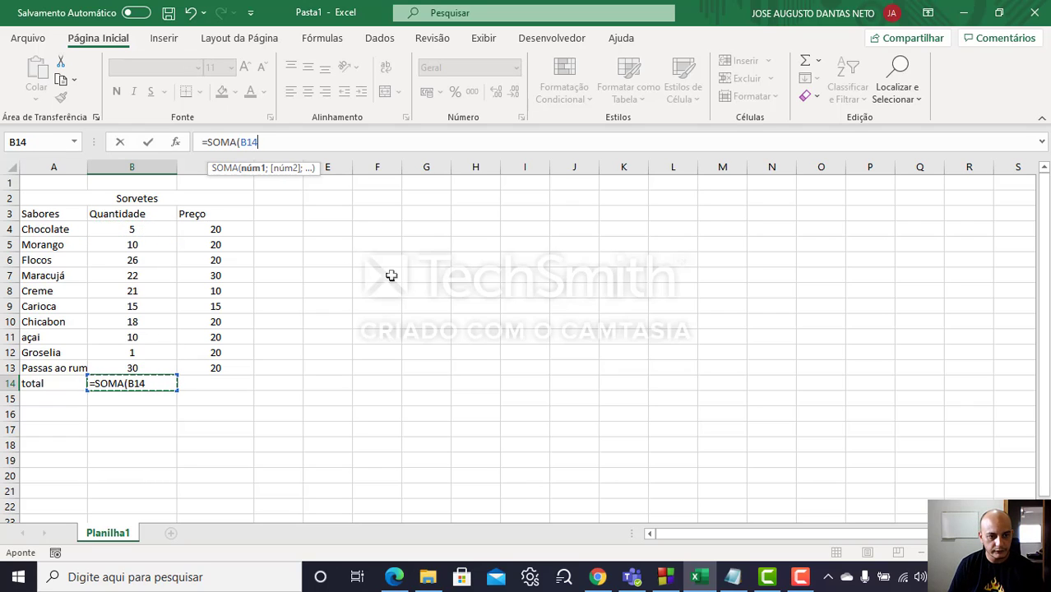
pyautogui.write(':B14b')
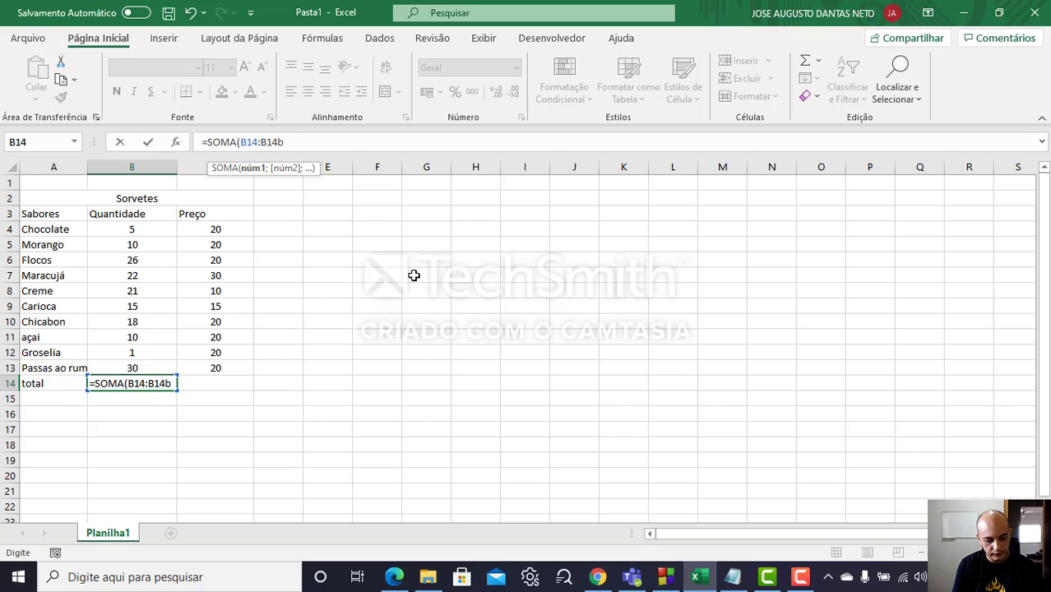
pyautogui.write('13')
pyautogui.press('BackSpace')
pyautogui.press('BackSpace')
pyautogui.press('BackSpace')
pyautogui.press('BackSpace')
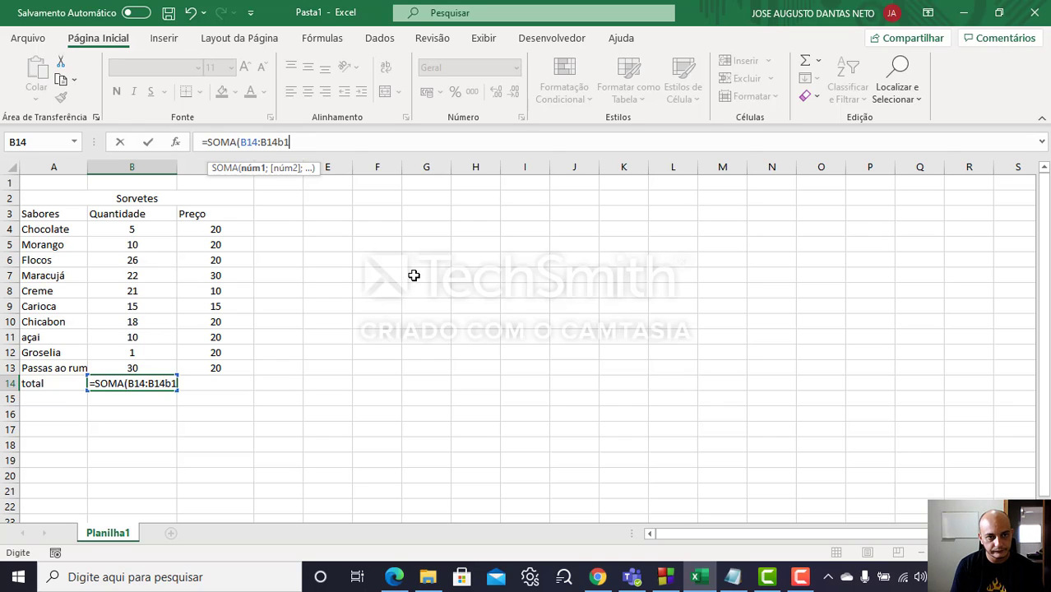
pyautogui.write('3')
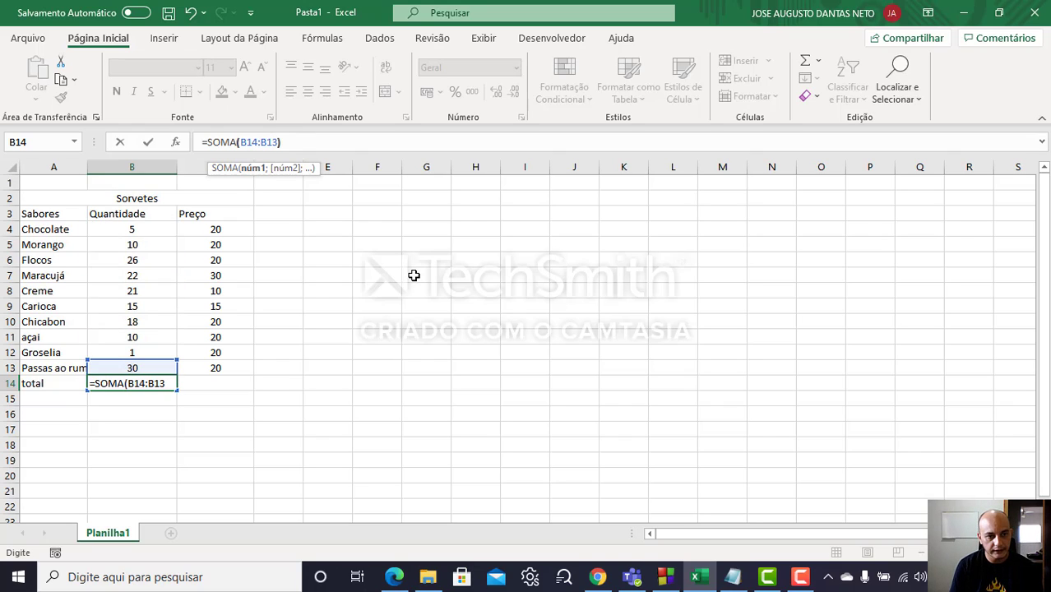
pyautogui.write(')')
pyautogui.press('Return')
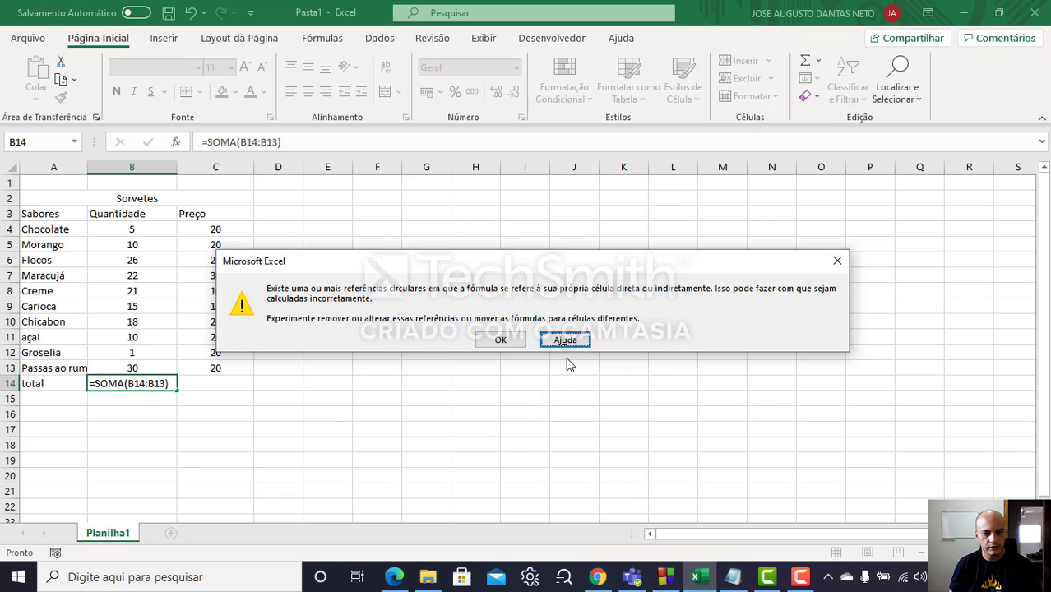
pyautogui.click(838, 261)
# Correct the range of the SOMA formula in B14 to B4:B13 and reselect the cell
pyautogui.click(131, 385)
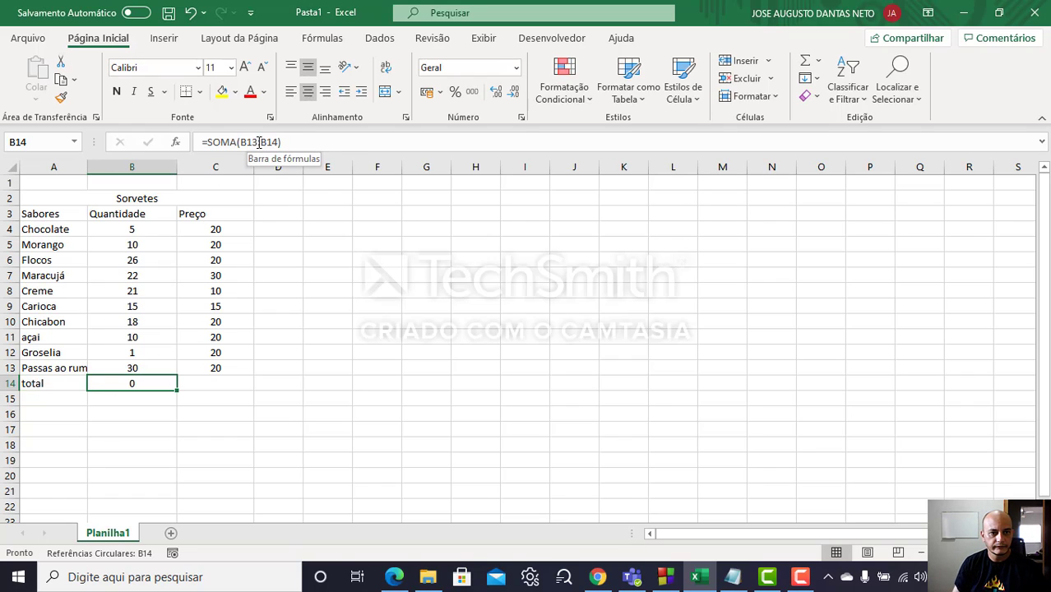
pyautogui.click(257, 141)
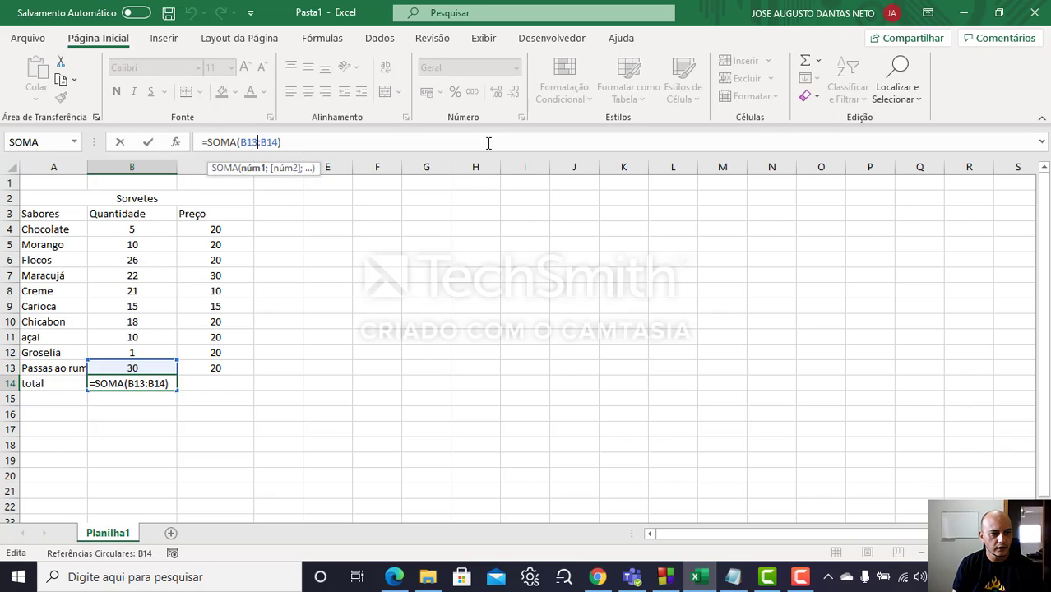
pyautogui.press('BackSpace')
pyautogui.press('BackSpace')
pyautogui.write('4')
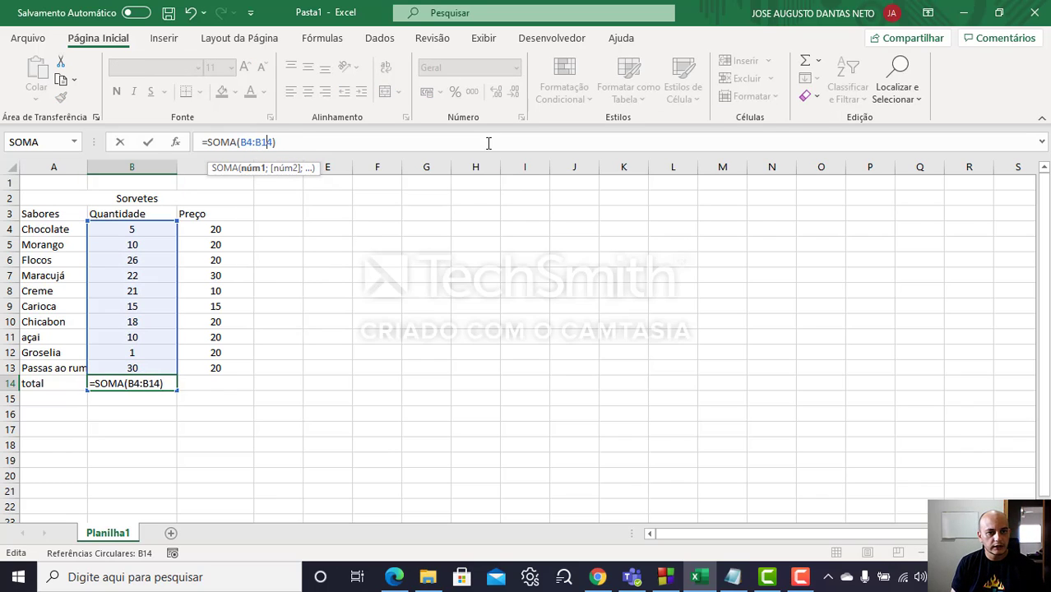
pyautogui.press('BackSpace')
pyautogui.write('3')
pyautogui.press('Return')
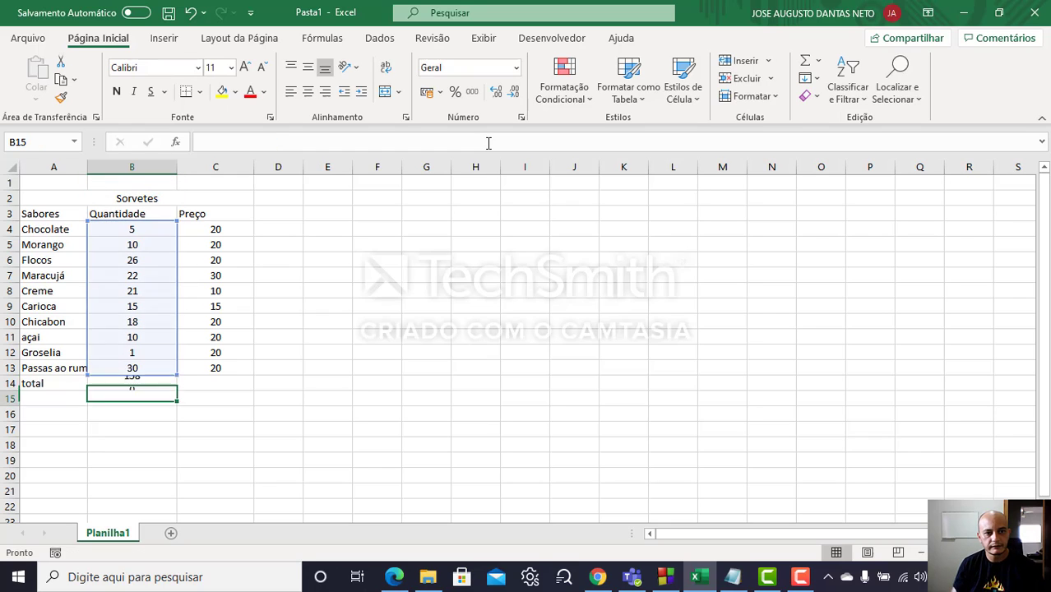
pyautogui.click(157, 385)
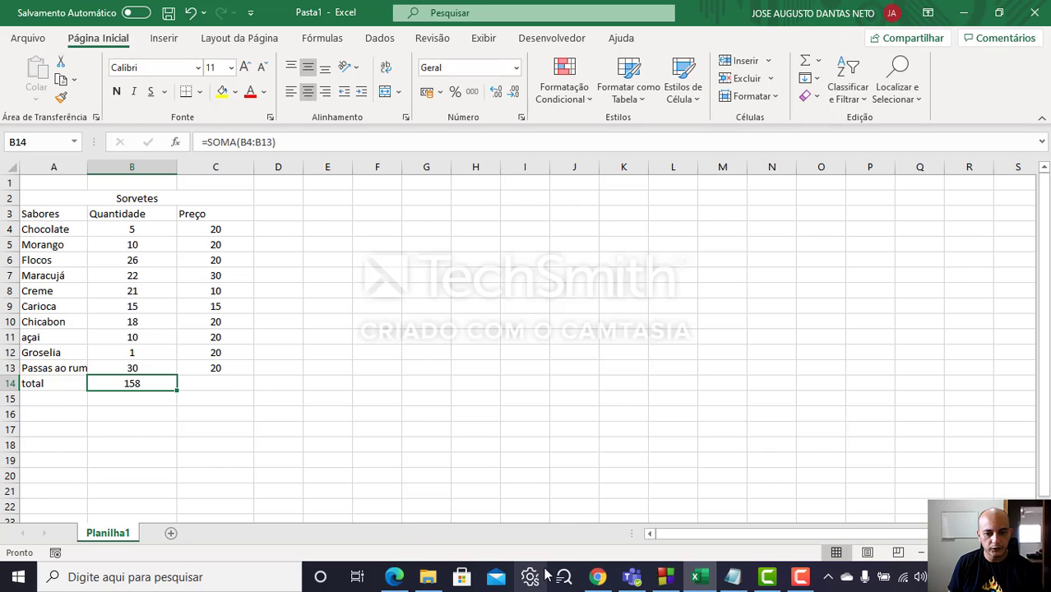
# Switch to Chrome and search Google for "excel soma ingles"
pyautogui.moveTo(591, 579)
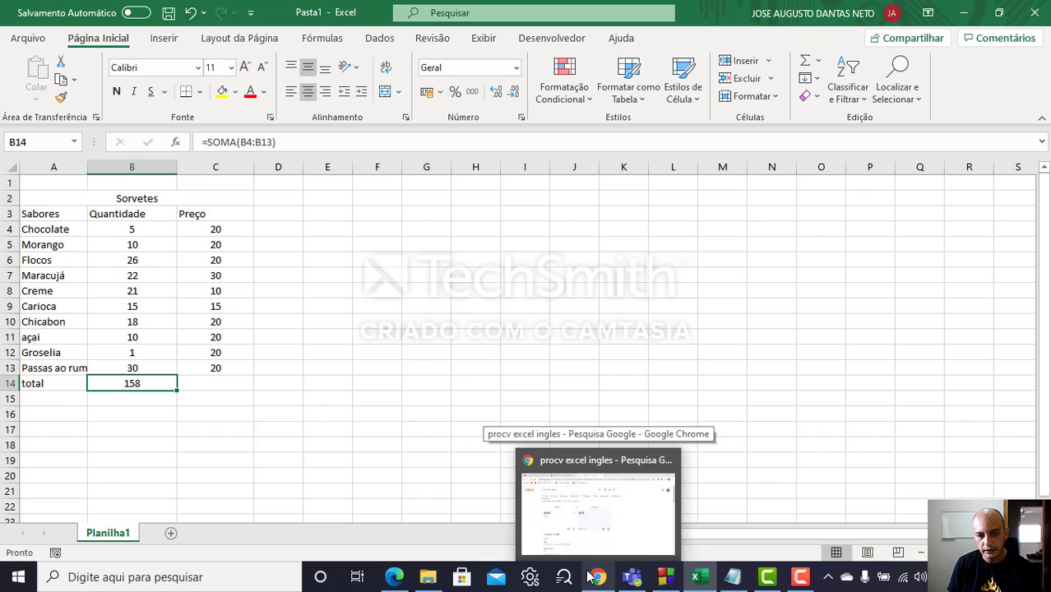
pyautogui.click(589, 578)
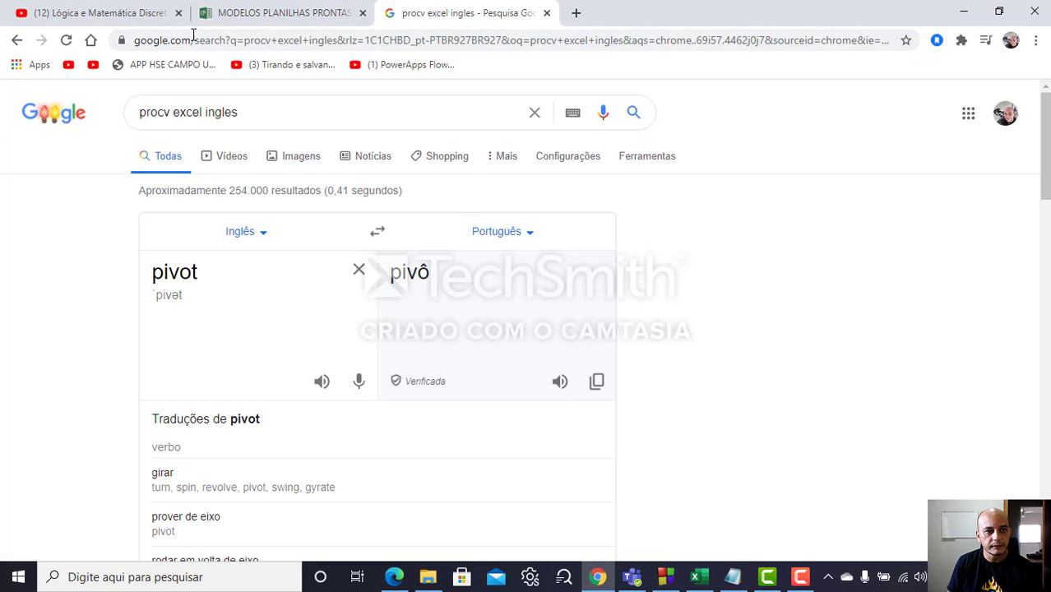
pyautogui.click(354, 46)
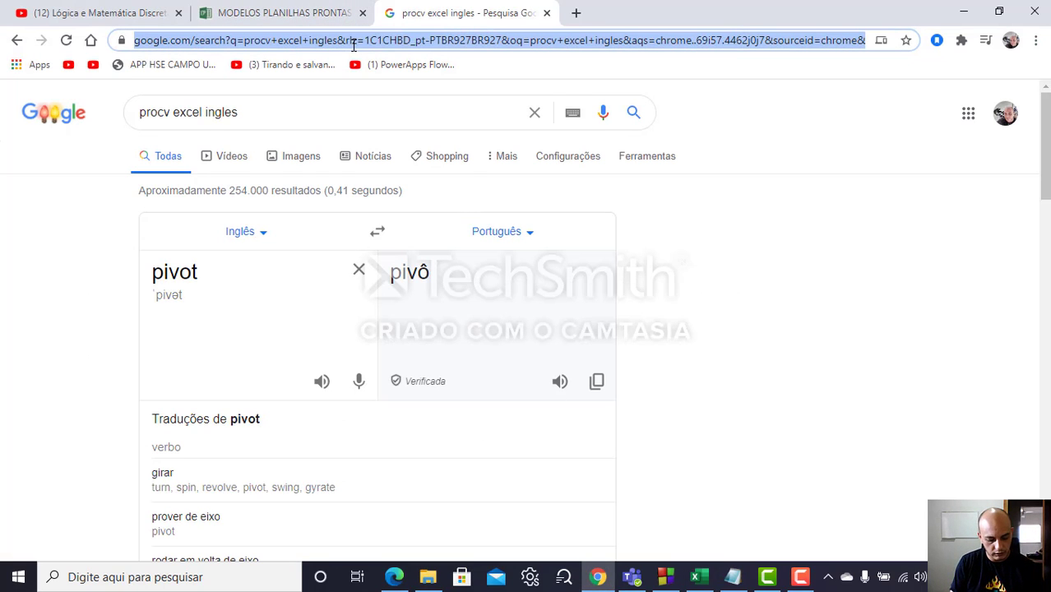
pyautogui.write('excel')
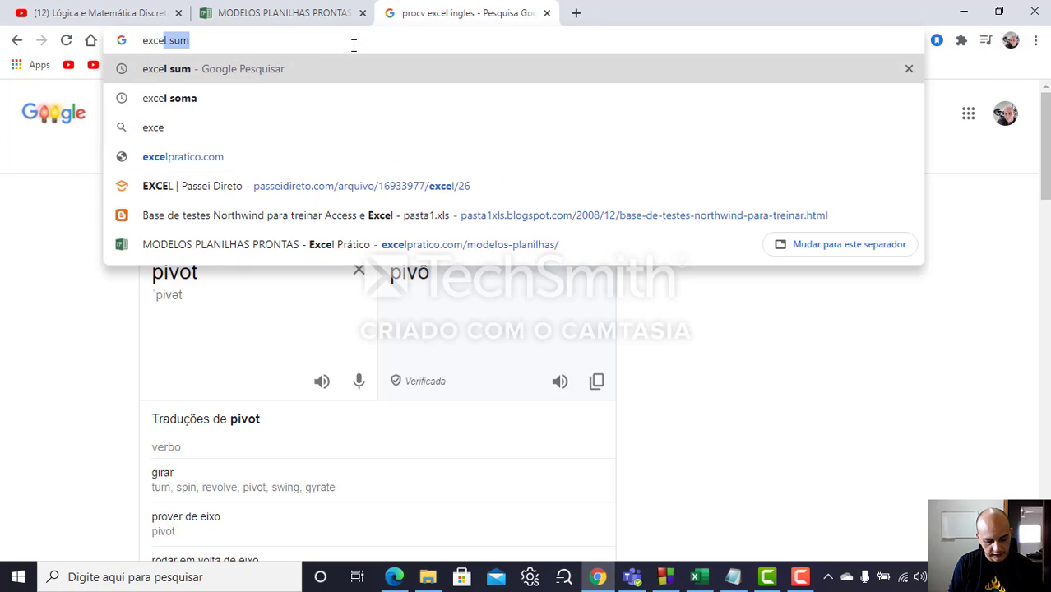
pyautogui.write(' som')
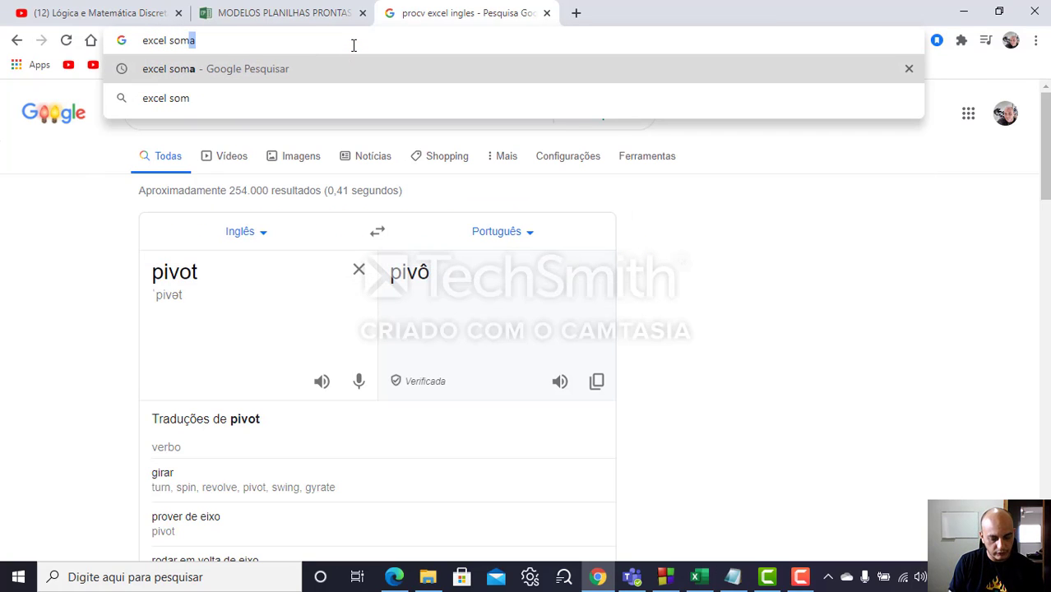
pyautogui.write('a ingles')
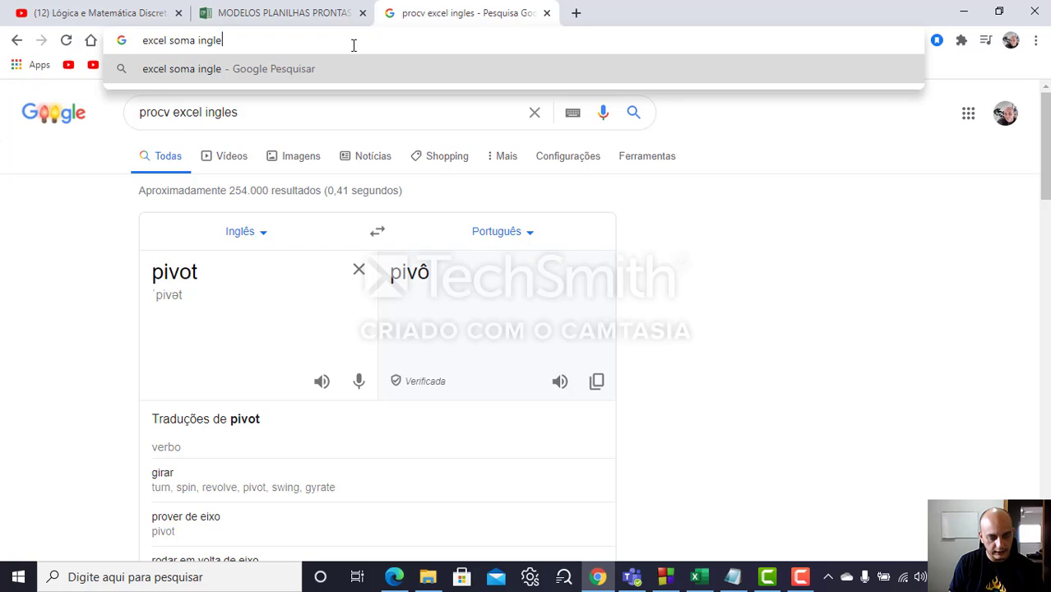
pyautogui.press('Return')
# Open the result "Funções (Português x Inglês) | Usuários do Excel" in a new tab and browse its function name table
pyautogui.scroll(-4, 374, 107)
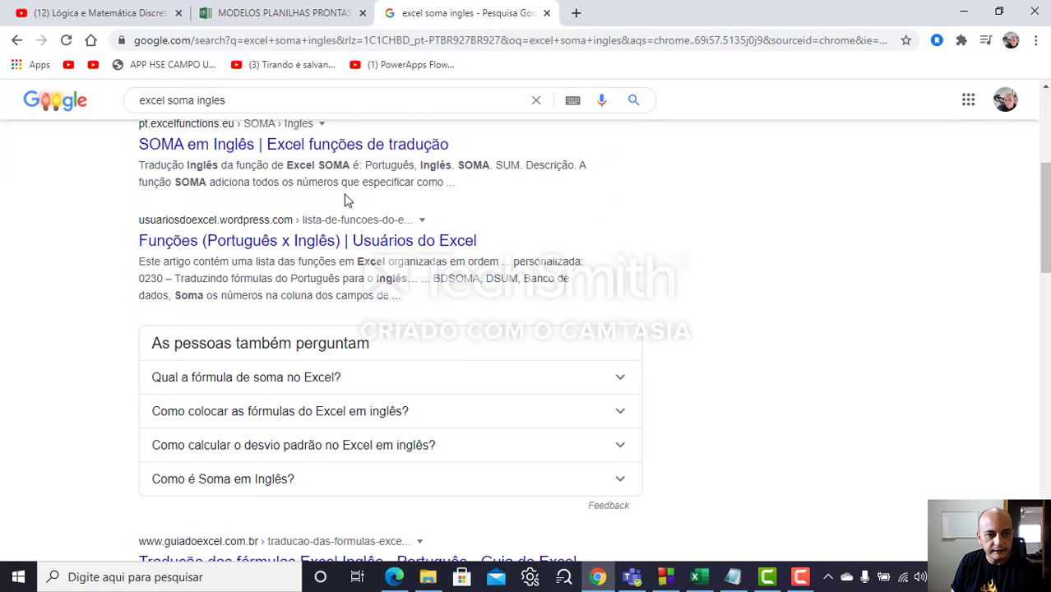
pyautogui.click(236, 241)
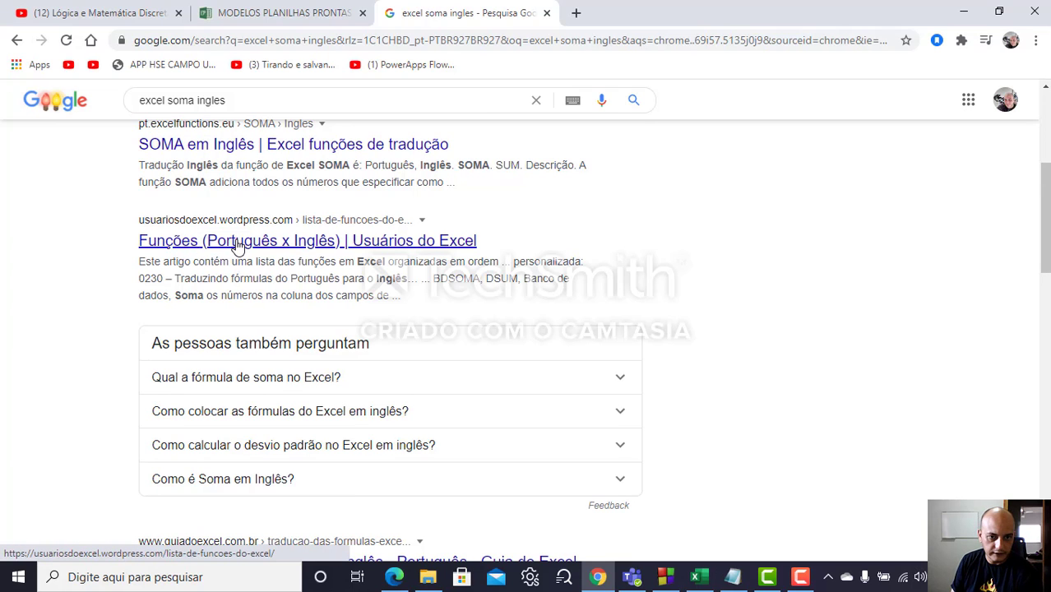
pyautogui.rightClick(231, 244)
pyautogui.click(247, 253)
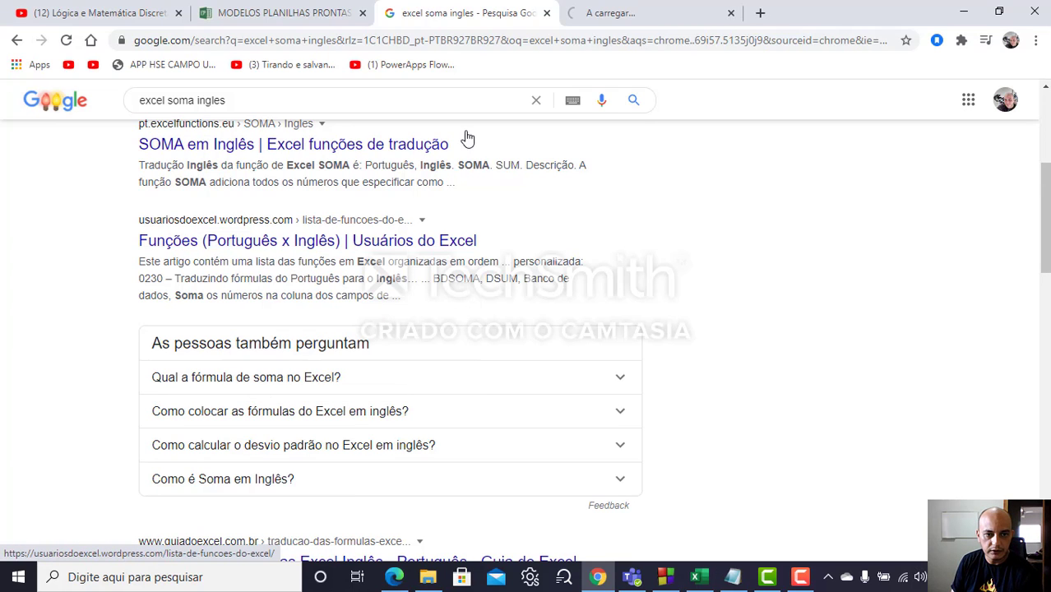
pyautogui.click(650, 13)
pyautogui.scroll(-7, 548, 227)
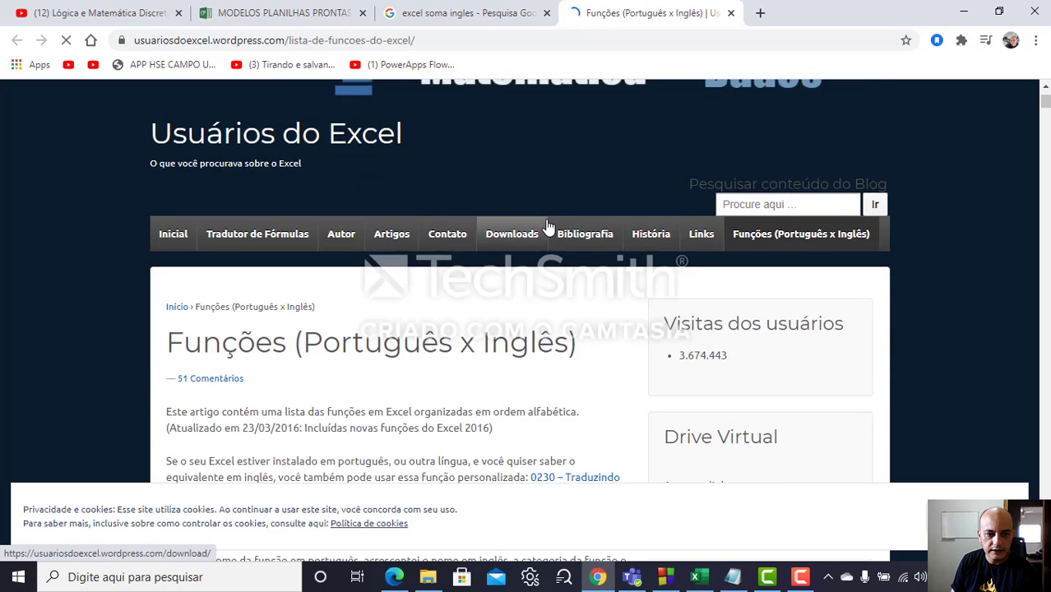
pyautogui.scroll(-1, 549, 227)
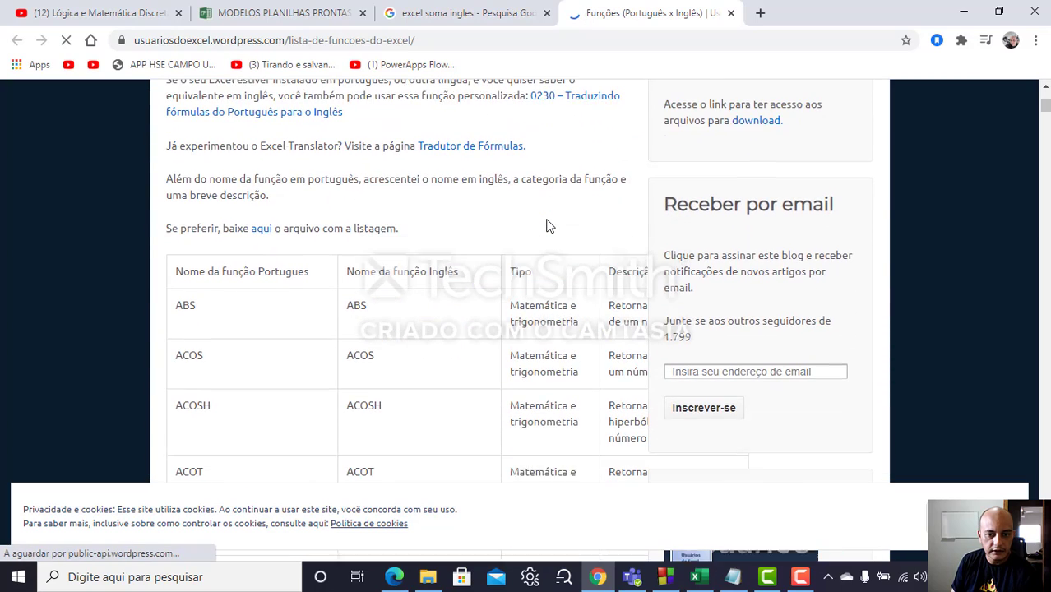
pyautogui.scroll(-2, 420, 357)
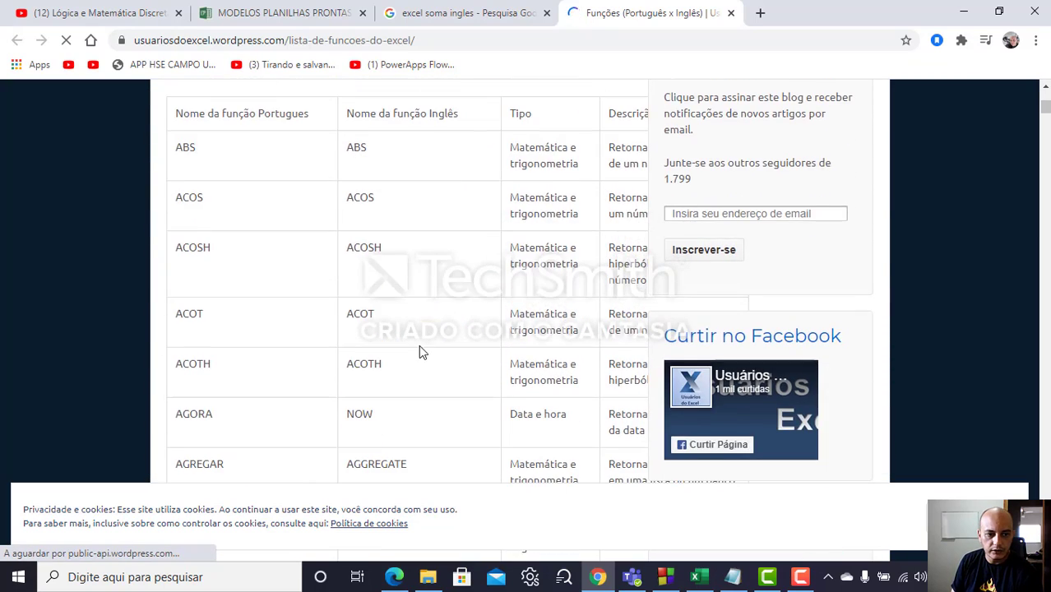
# Look through the function name table for the SOMA row and highlight its English equivalent
pyautogui.scroll(-2, 416, 337)
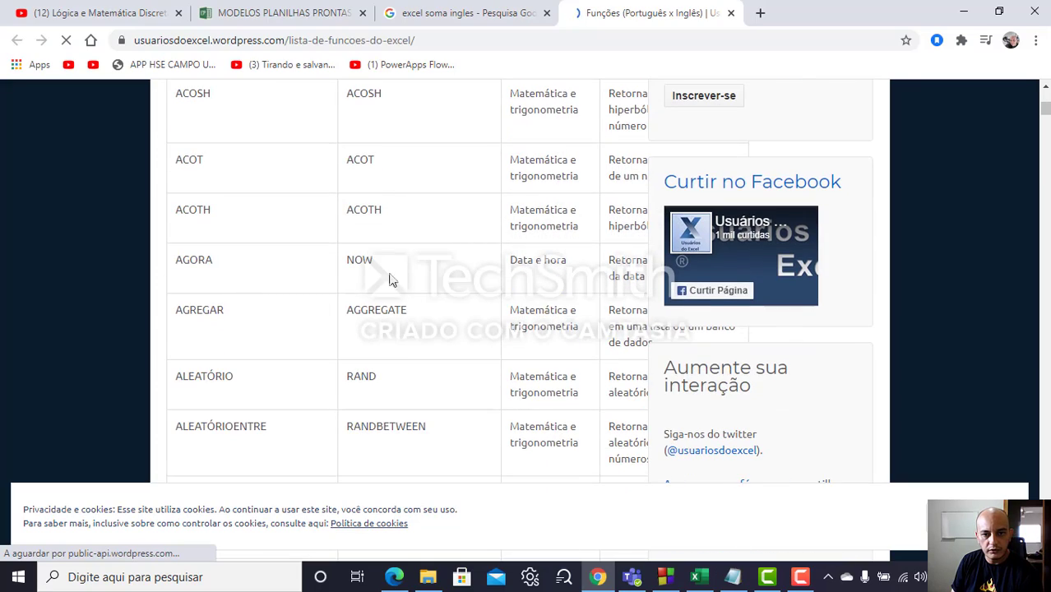
pyautogui.scroll(-4, 392, 277)
pyautogui.scroll(-10, 393, 335)
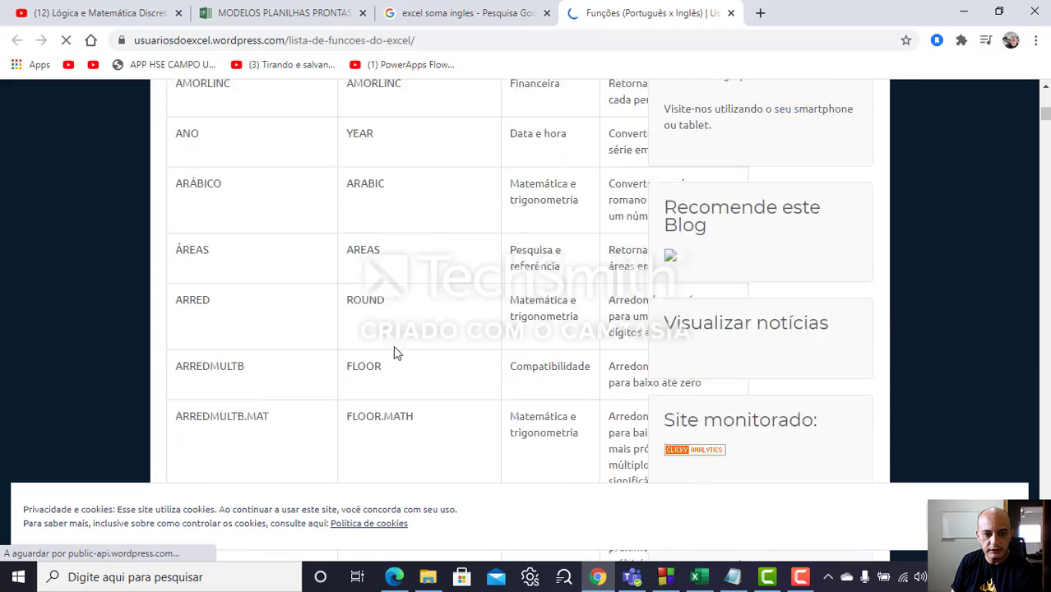
pyautogui.scroll(-10, 280, 308)
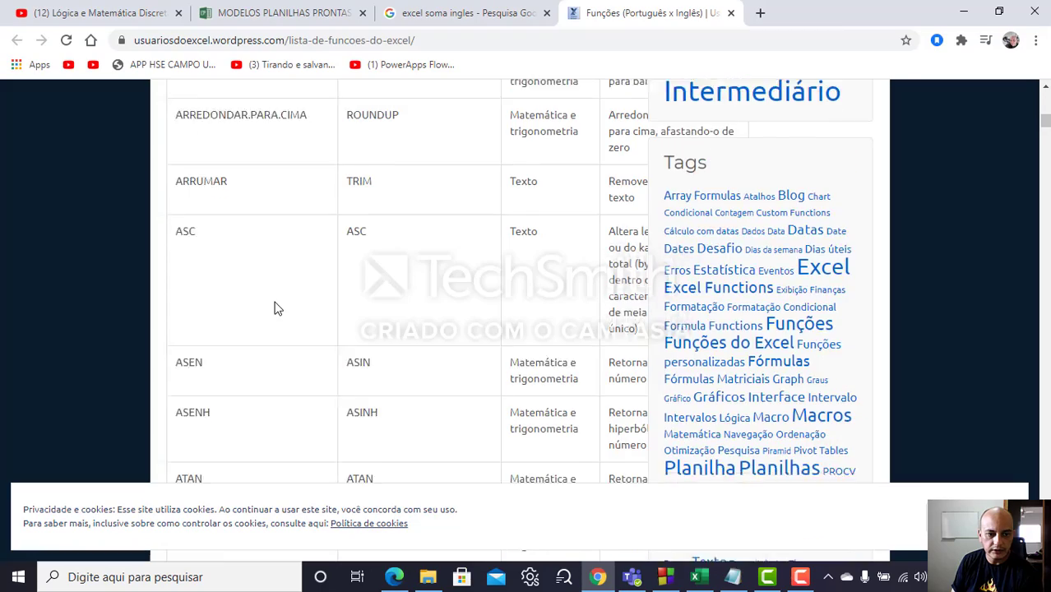
pyautogui.scroll(-7, 530, 335)
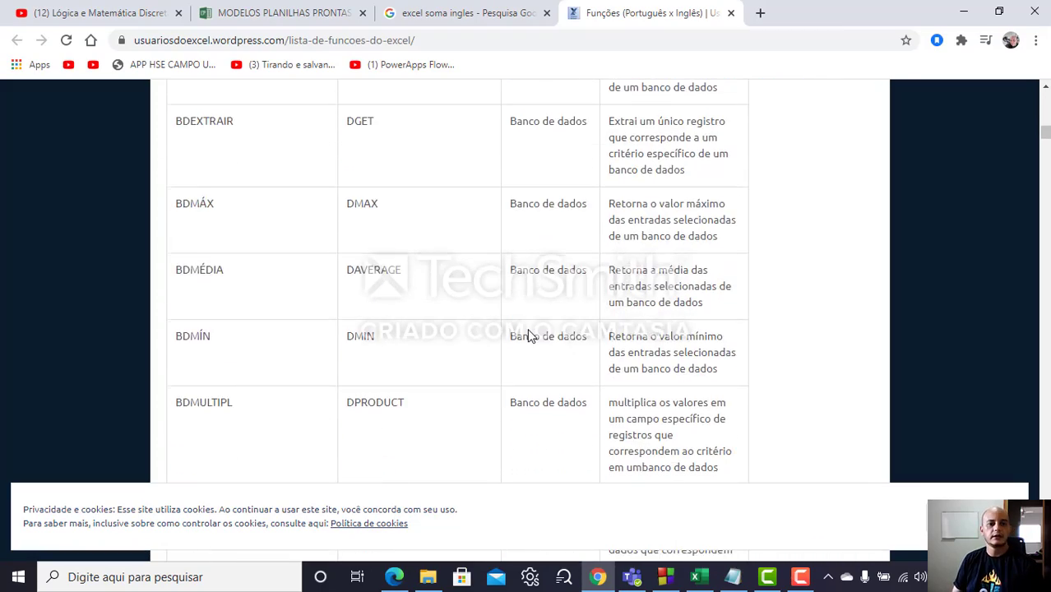
pyautogui.scroll(-13, 531, 336)
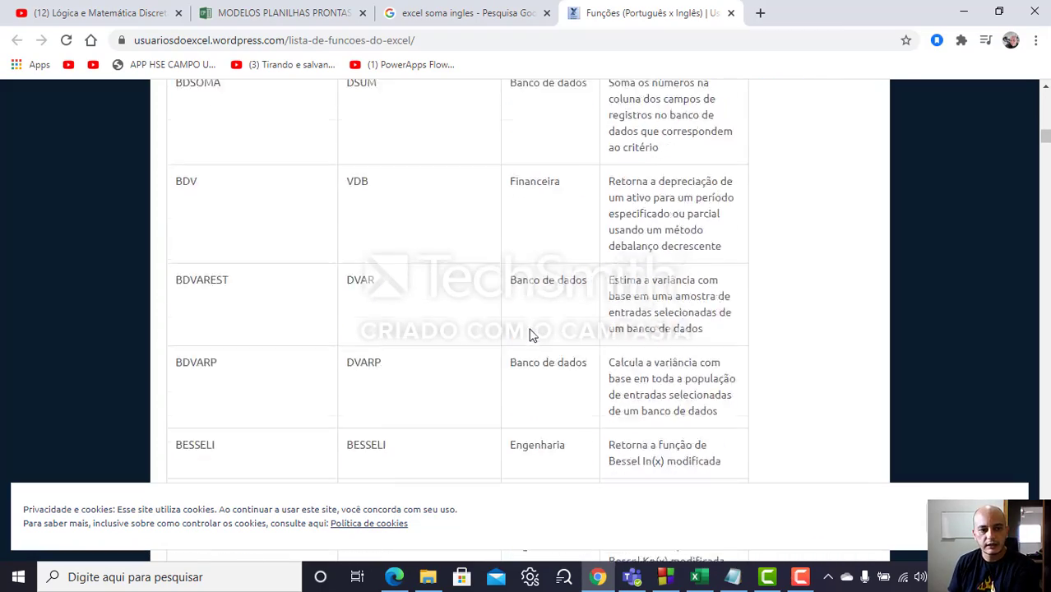
pyautogui.scroll(-11, 499, 351)
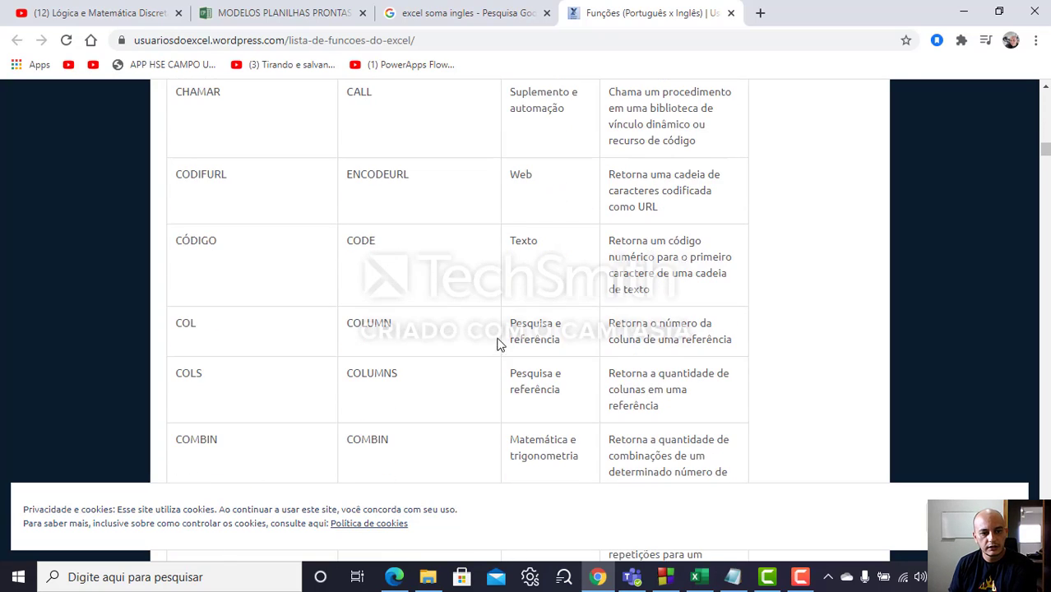
pyautogui.scroll(-2, 486, 359)
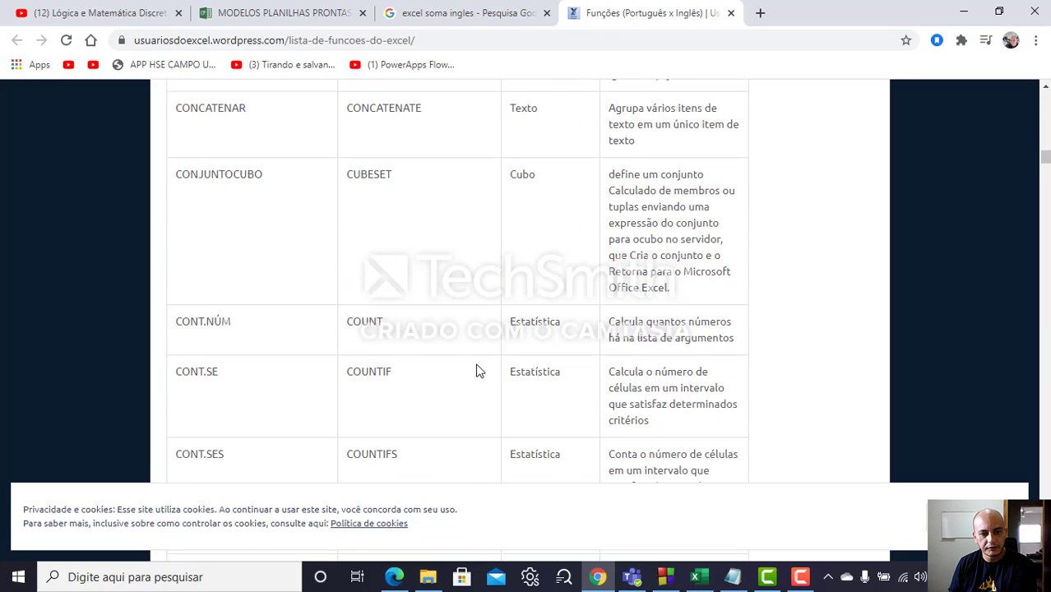
pyautogui.scroll(-6, 466, 366)
pyautogui.scroll(-2, 467, 368)
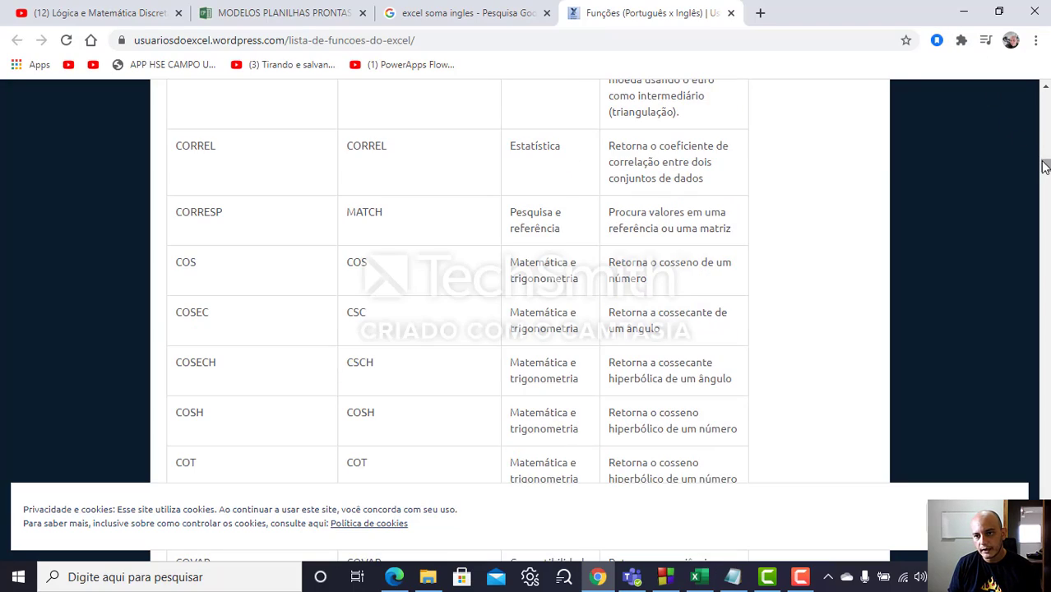
pyautogui.moveTo(1044, 168); pyautogui.dragTo(1003, 403)
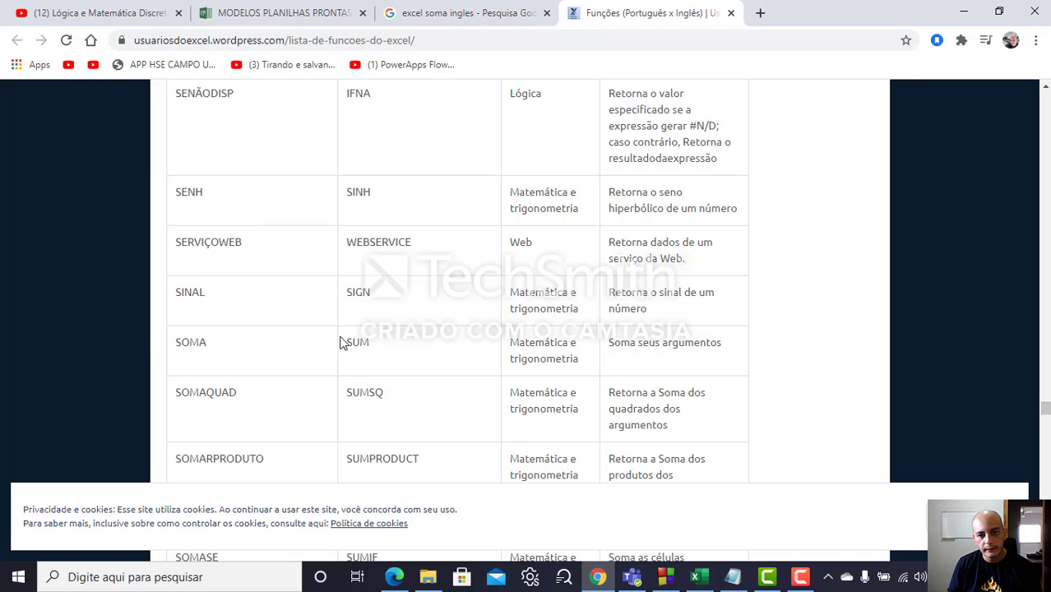
pyautogui.moveTo(380, 344); pyautogui.dragTo(349, 345)
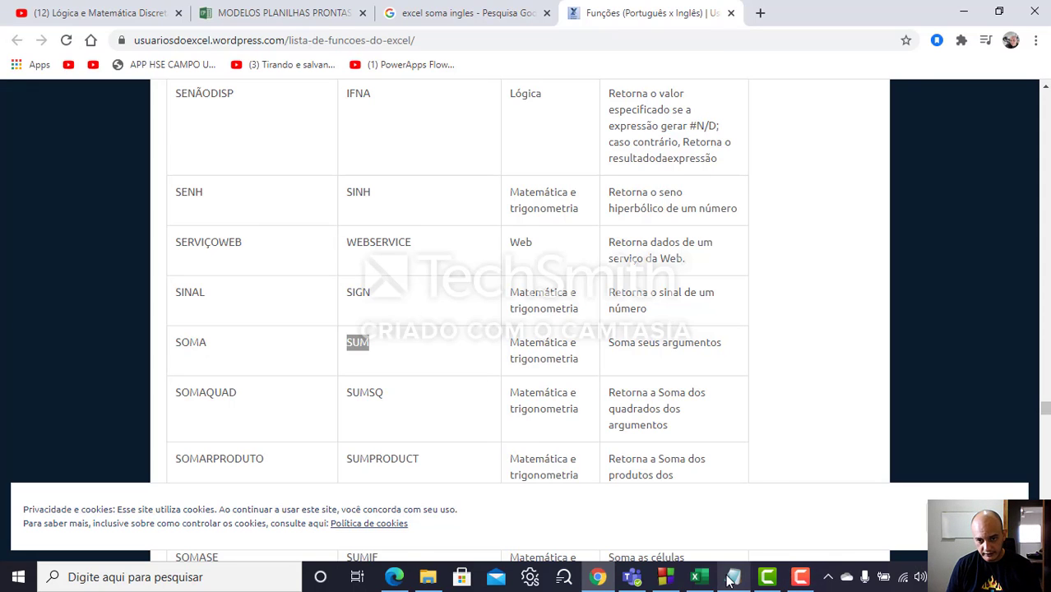
# Switch to Excel and try replacing the formula in B14 with the English version =sum(B4:B13), then reselect the cell
pyautogui.click(698, 576)
pyautogui.click(278, 142)
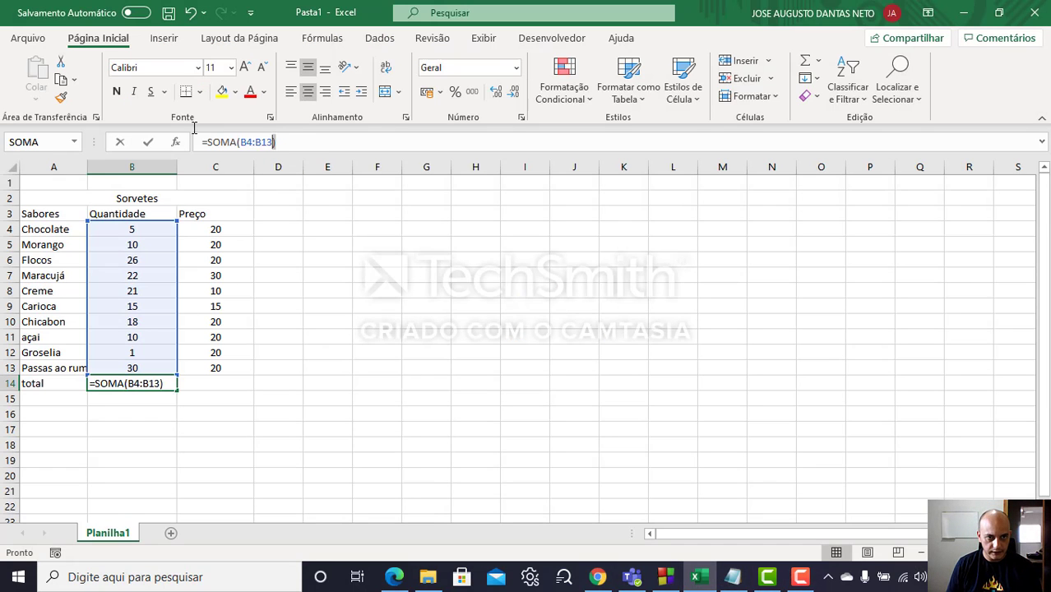
pyautogui.press('Escape')
pyautogui.write('=')
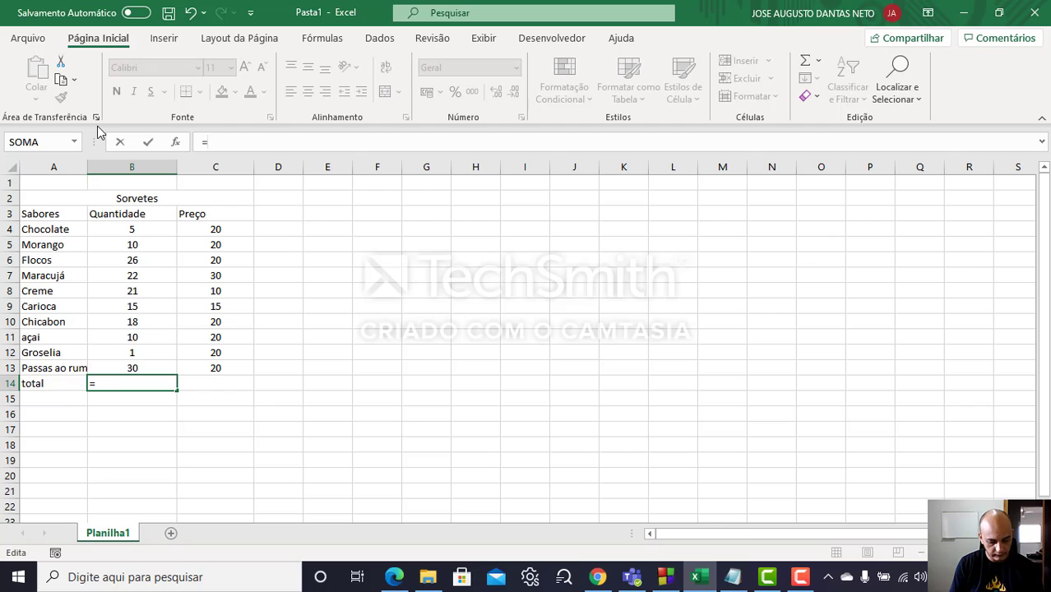
pyautogui.write('sum(')
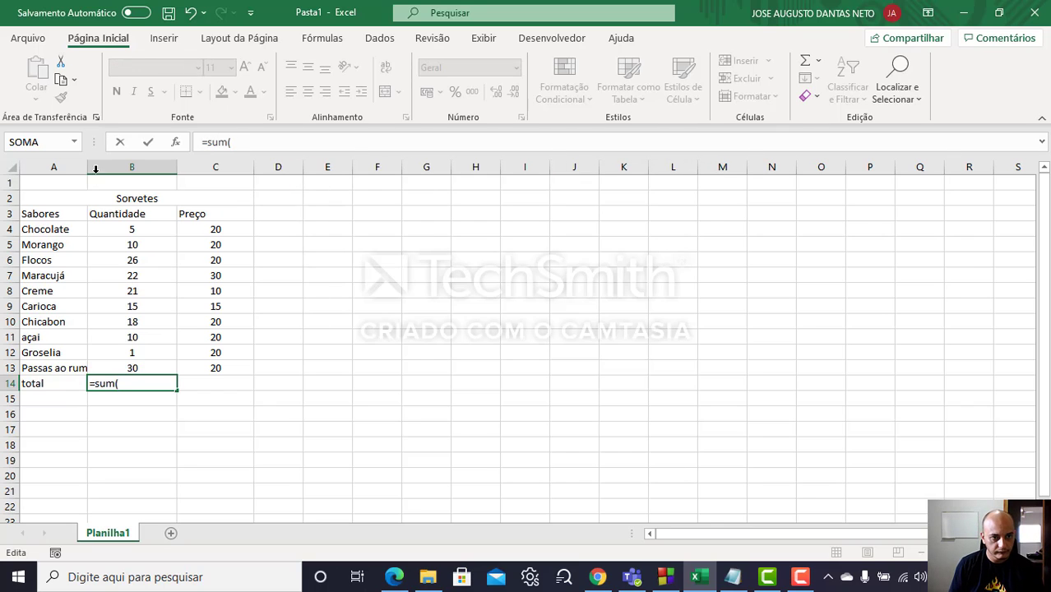
pyautogui.moveTo(132, 230); pyautogui.dragTo(132, 368)
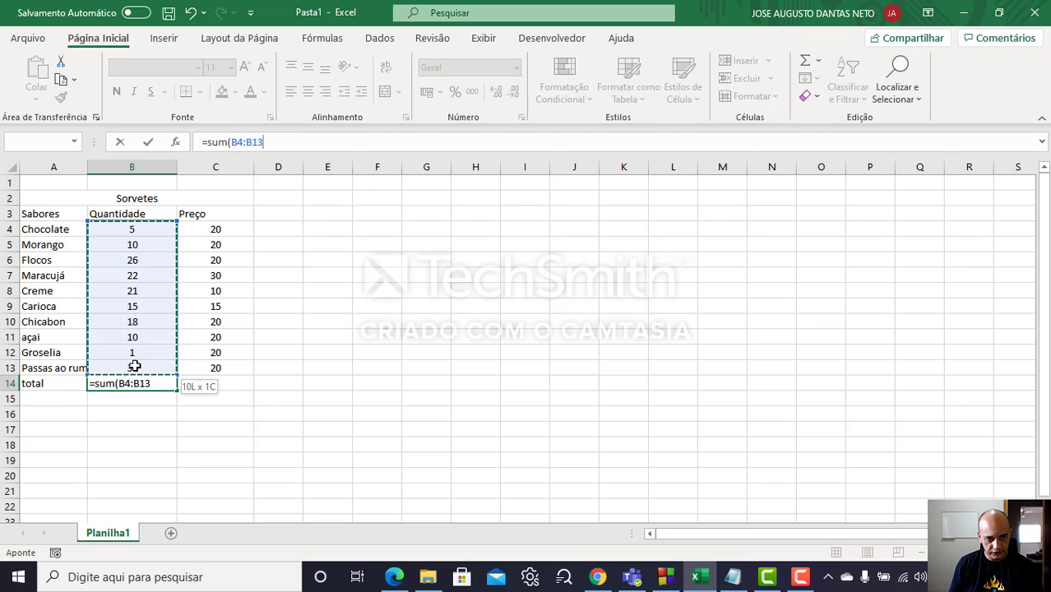
pyautogui.write(')')
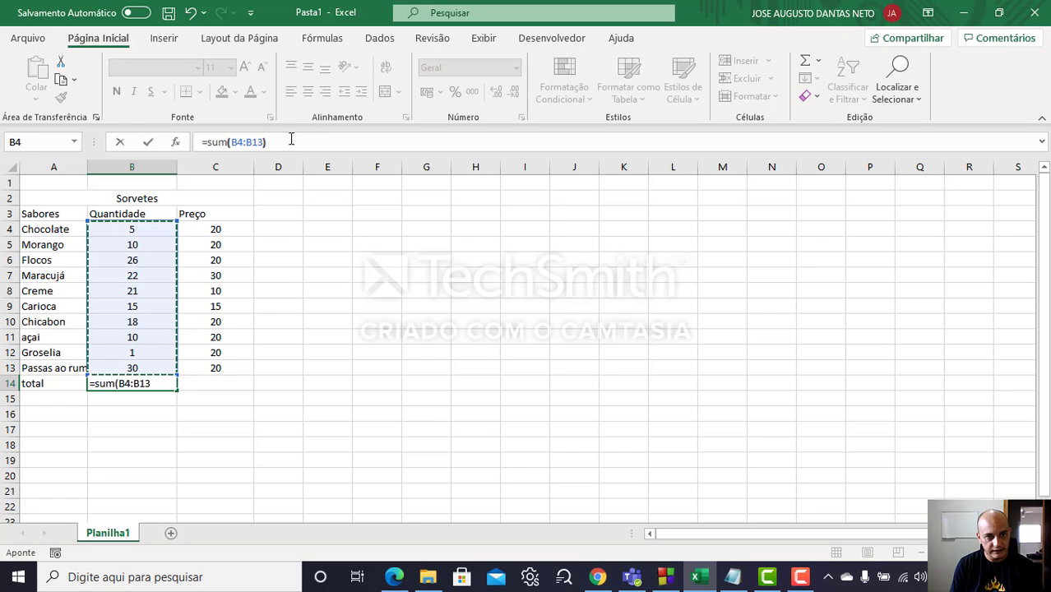
pyautogui.press('Return')
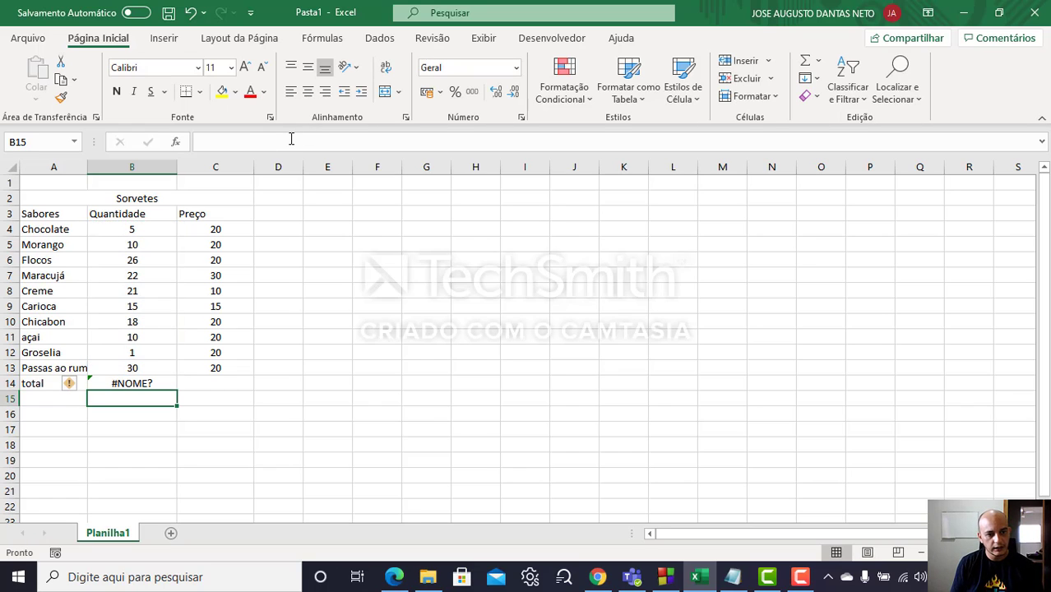
pyautogui.press('Up')
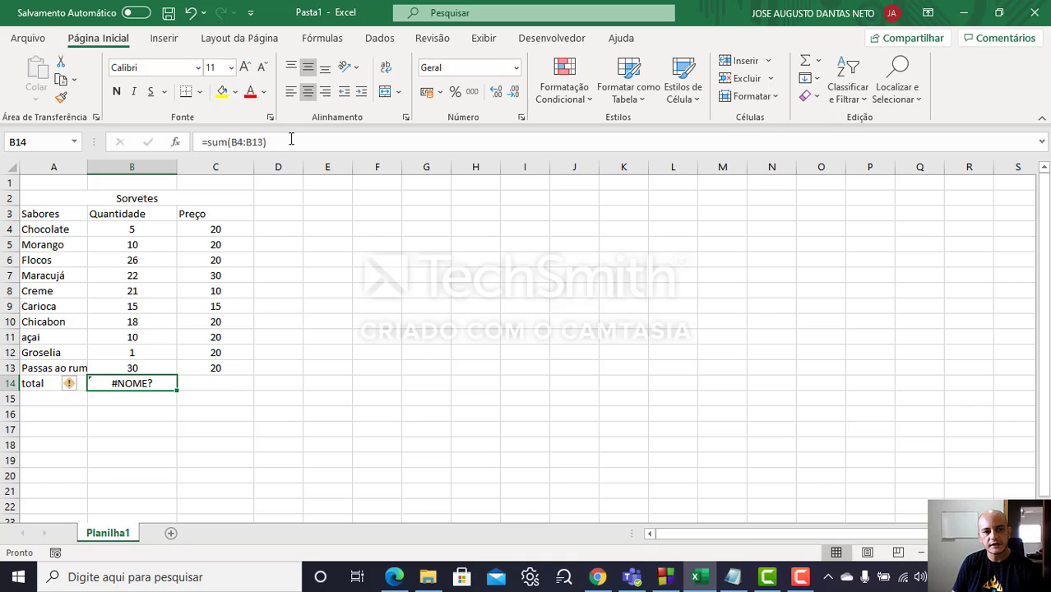
# Change the function name in the B14 formula to soma, keeping the range B4:B13
pyautogui.click(220, 142)
pyautogui.press('BackSpace')
pyautogui.write('o')
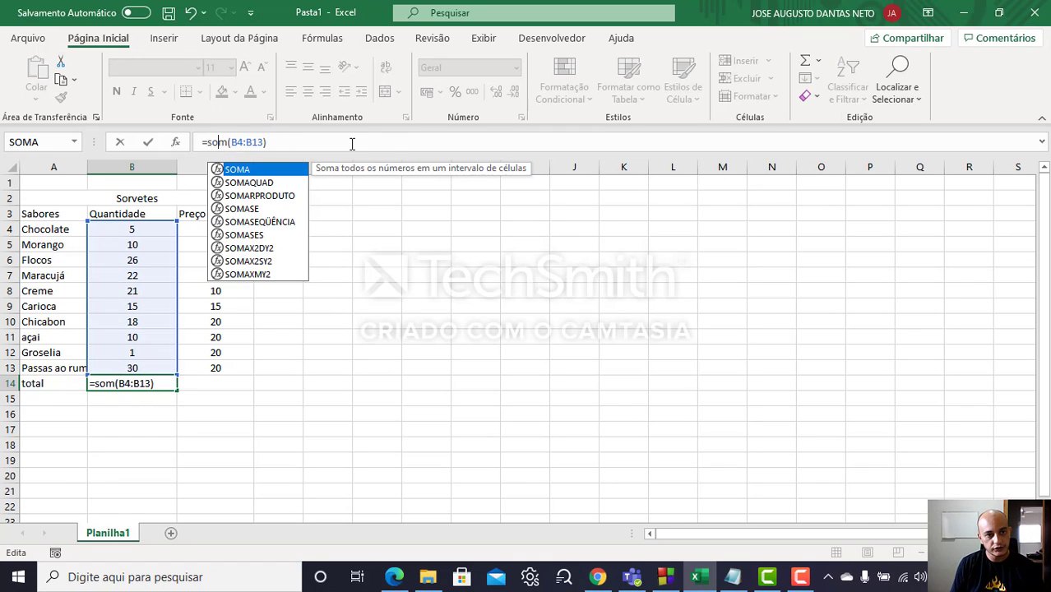
pyautogui.press('Right')
pyautogui.write('a')
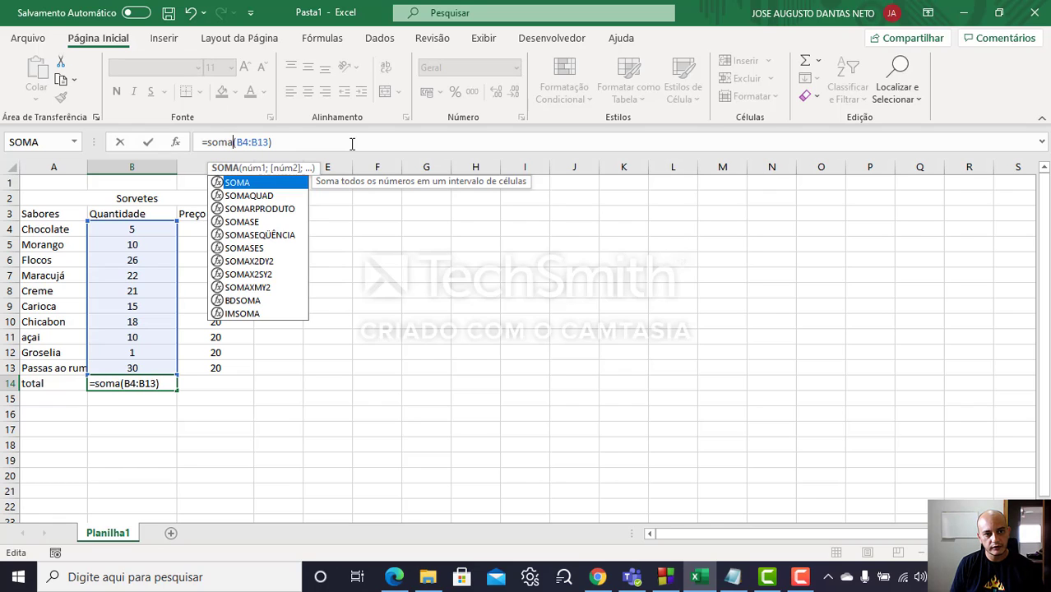
pyautogui.press('Return')
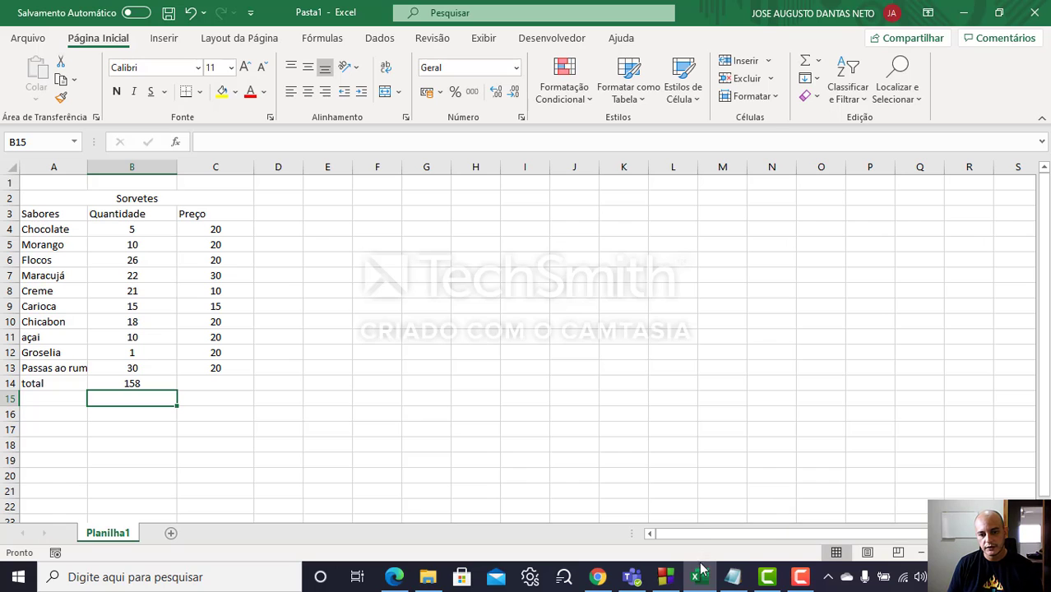
# Switch back to Chrome, review the function table entries above SOMA, and close the function list page
pyautogui.click(603, 579)
pyautogui.scroll(3, 543, 444)
pyautogui.scroll(14, 542, 440)
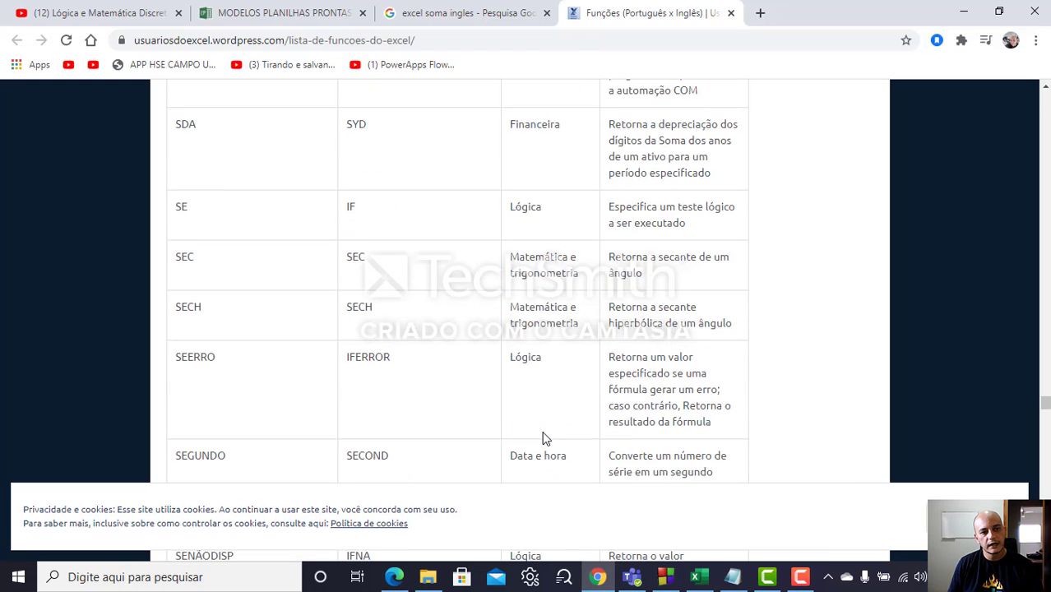
pyautogui.scroll(9, 543, 435)
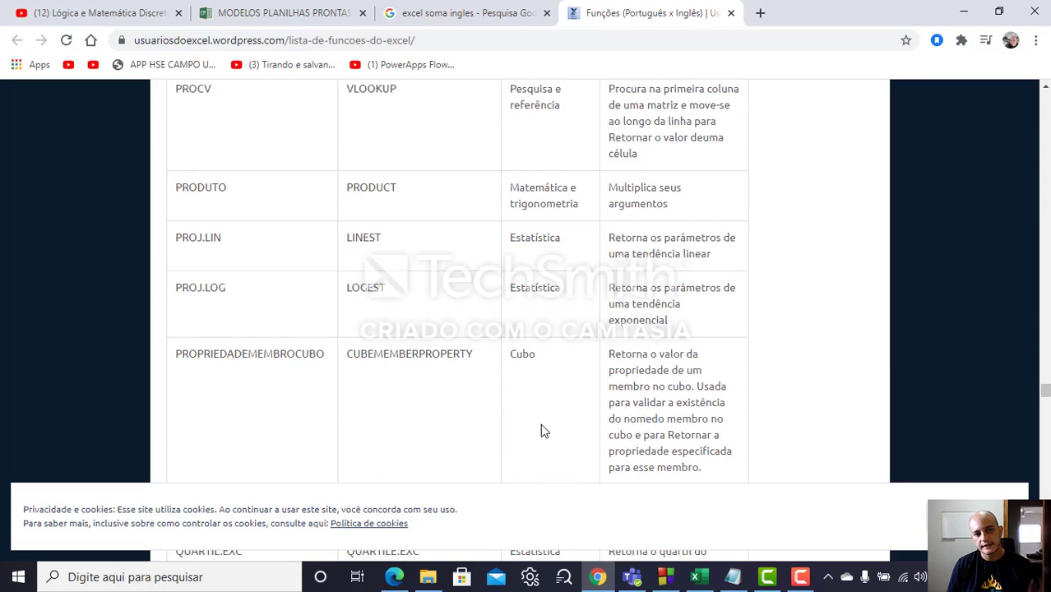
pyautogui.scroll(2, 540, 428)
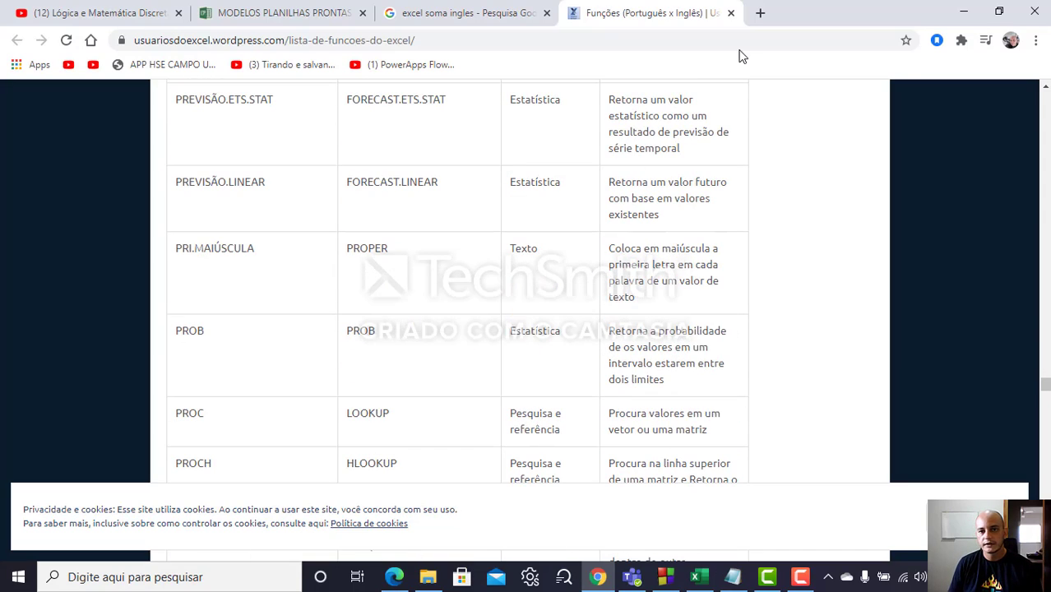
pyautogui.click(730, 12)
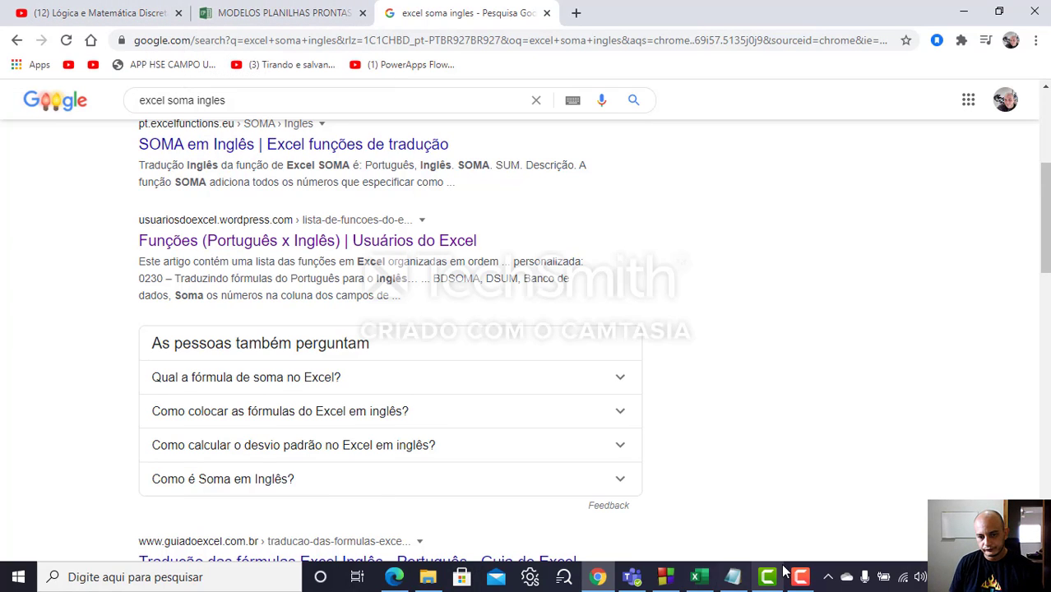
# Switch to Excel and enter the label "Média" in A15 below the total
pyautogui.click(695, 577)
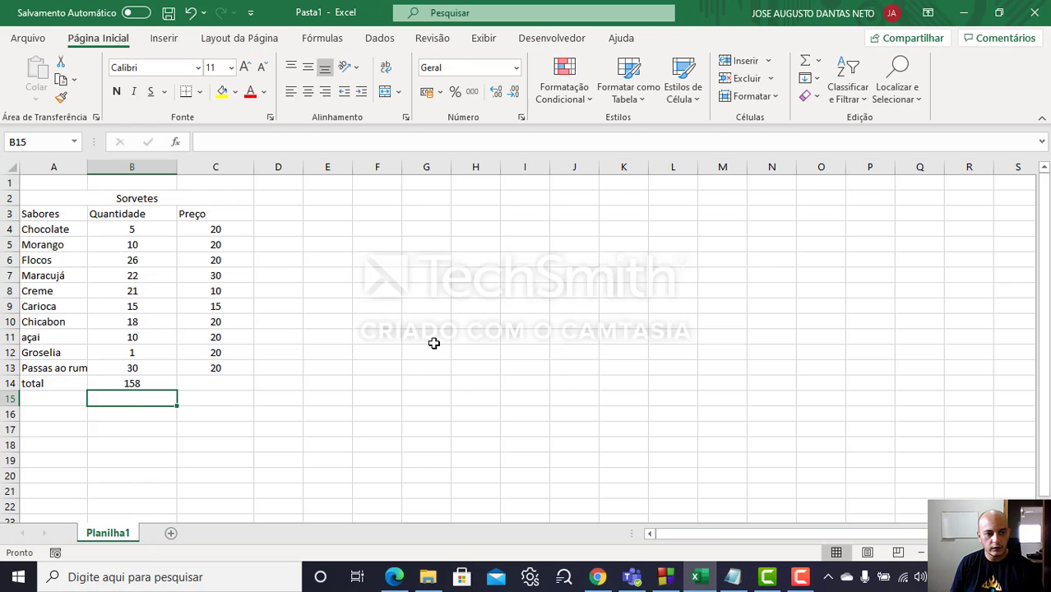
pyautogui.click(27, 400)
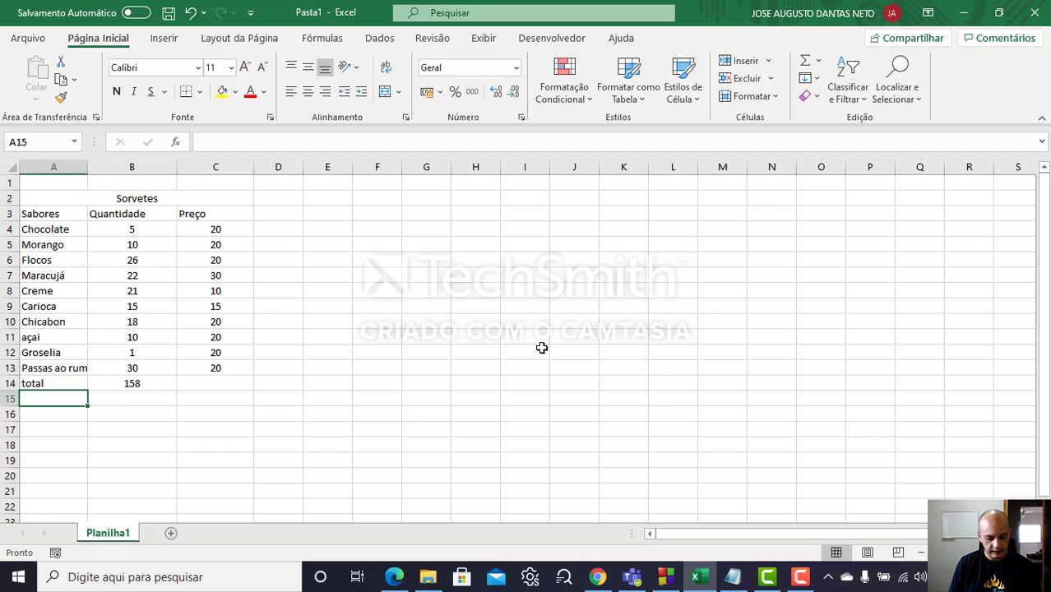
pyautogui.write('Média')
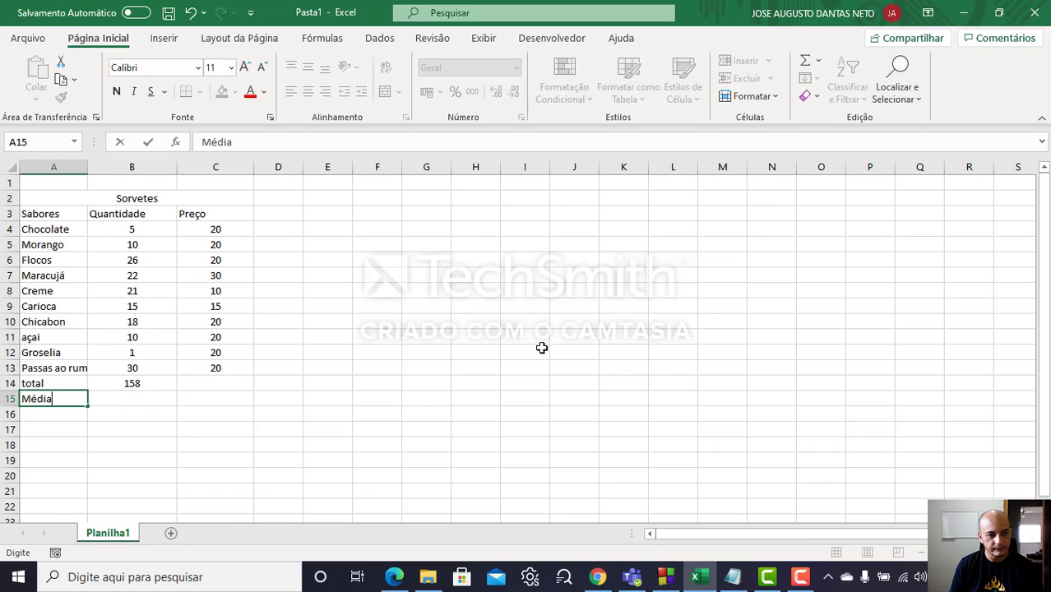
# Calculate the average of the quantities in B15 with the MÉDIA function over B4:B13
pyautogui.click(137, 401)
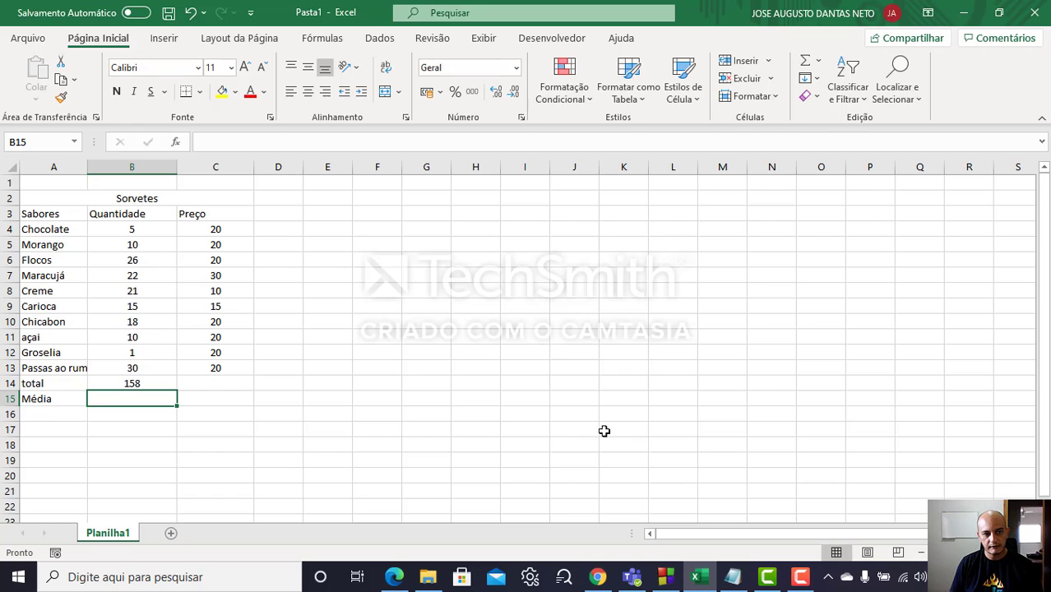
pyautogui.write('=')
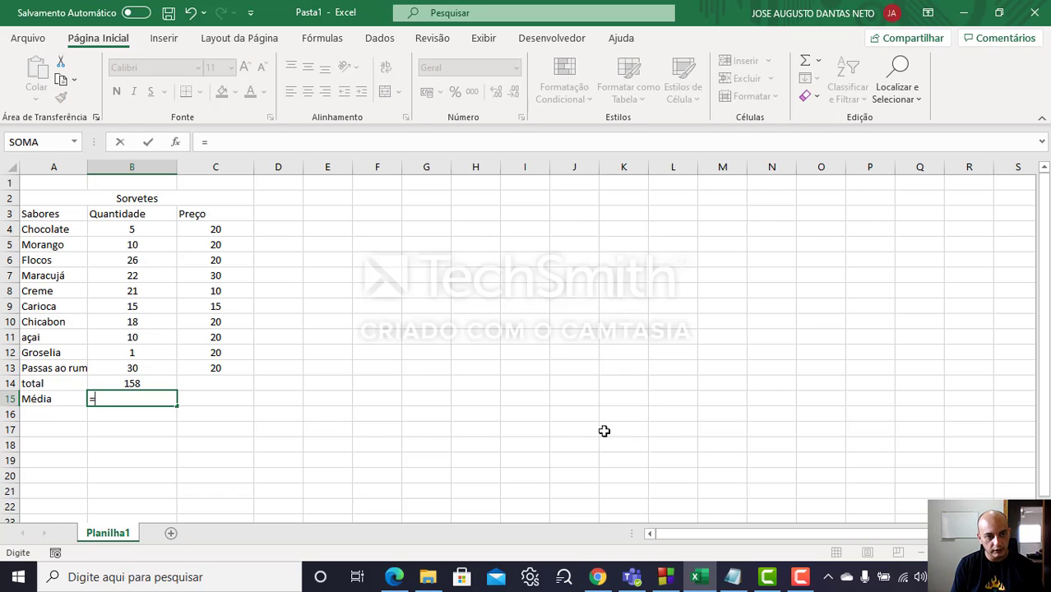
pyautogui.write('me')
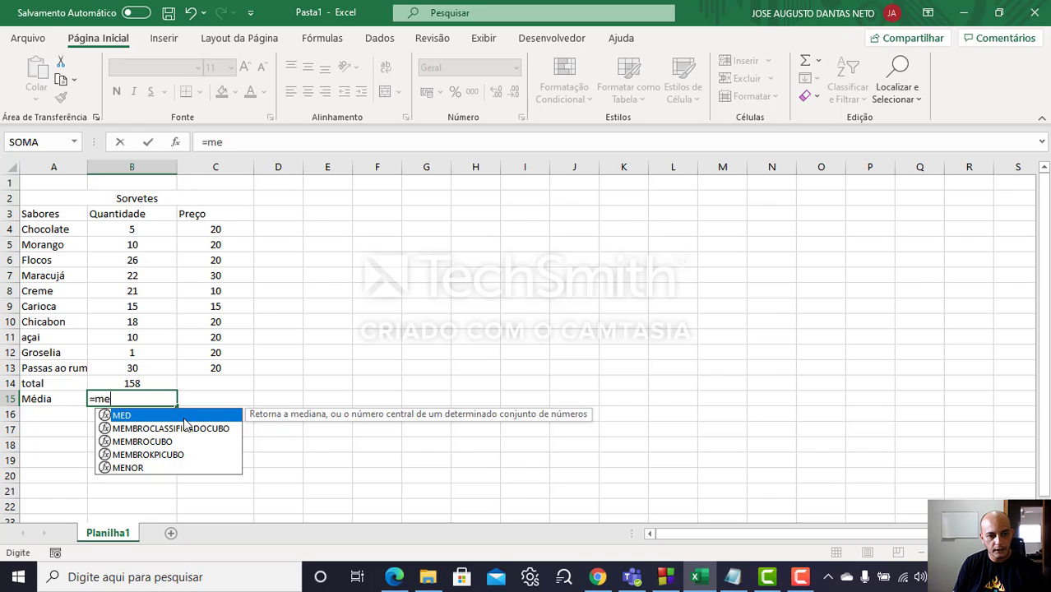
pyautogui.press('BackSpace')
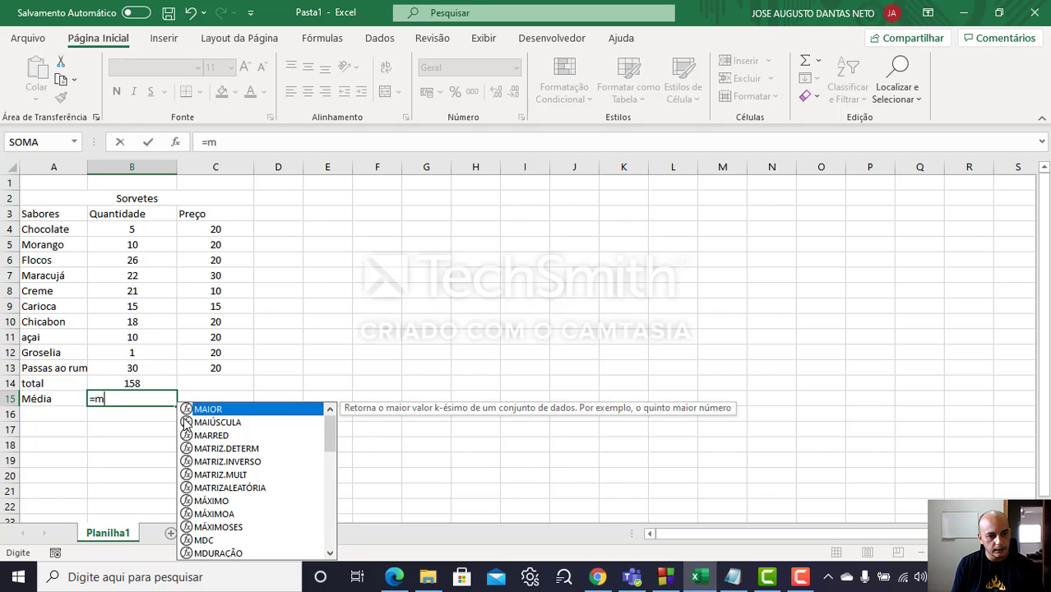
pyautogui.write('é')
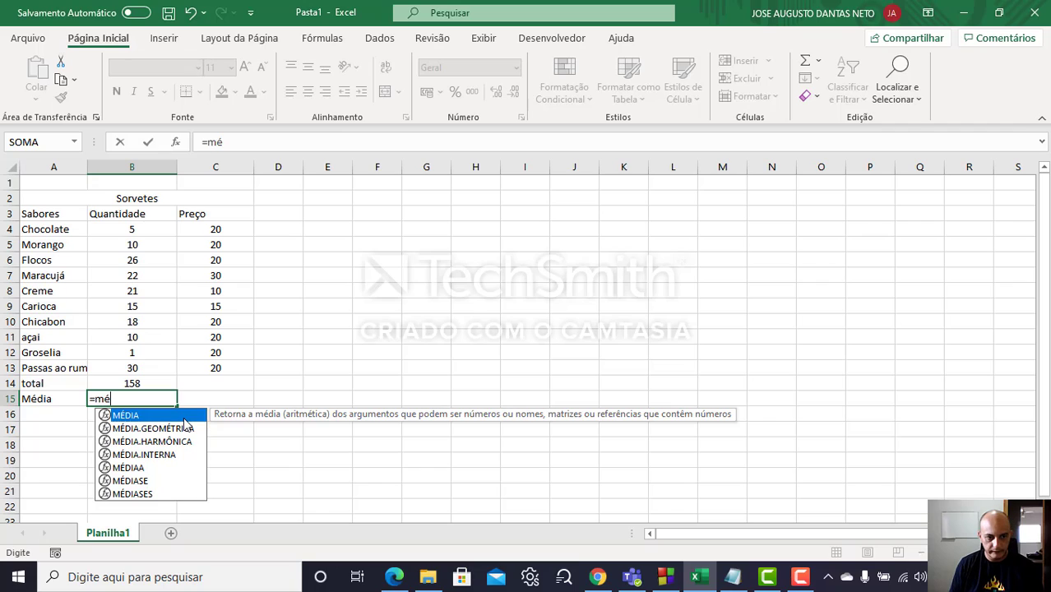
pyautogui.doubleClick(183, 415)
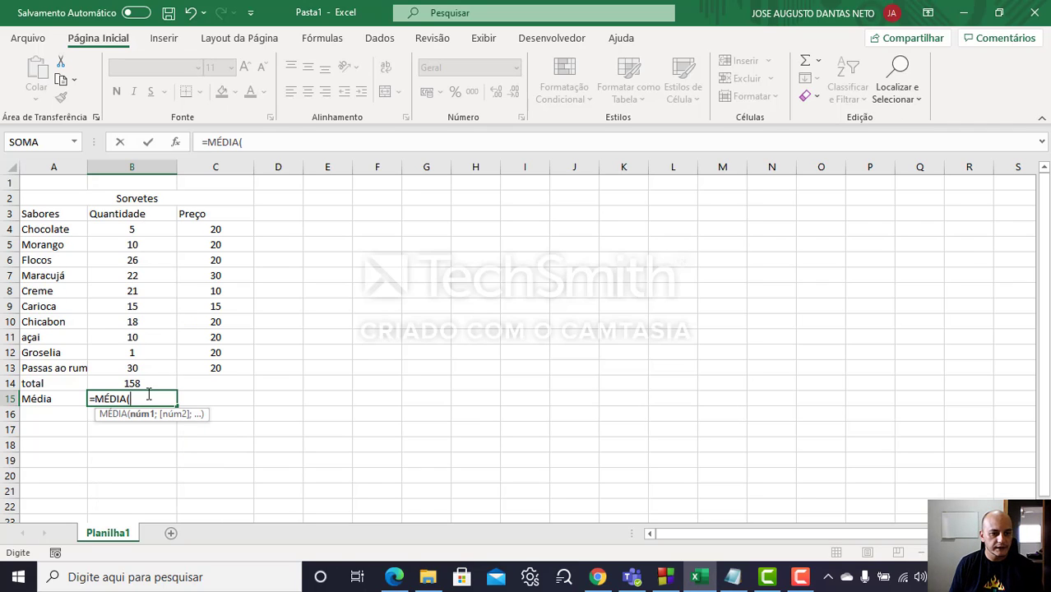
pyautogui.moveTo(117, 233); pyautogui.dragTo(118, 366)
pyautogui.click(292, 142)
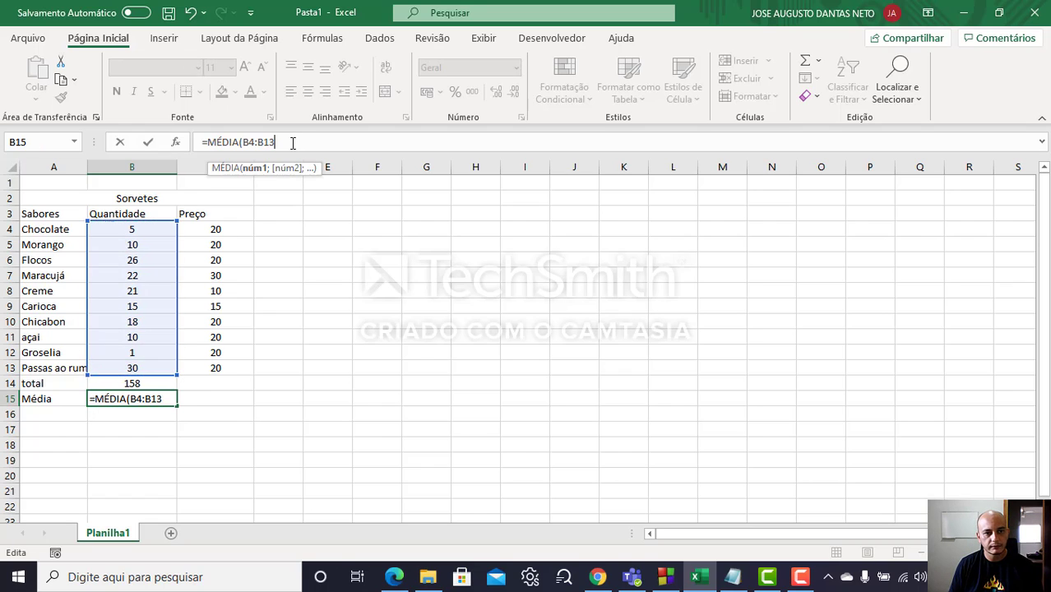
pyautogui.press('Return')
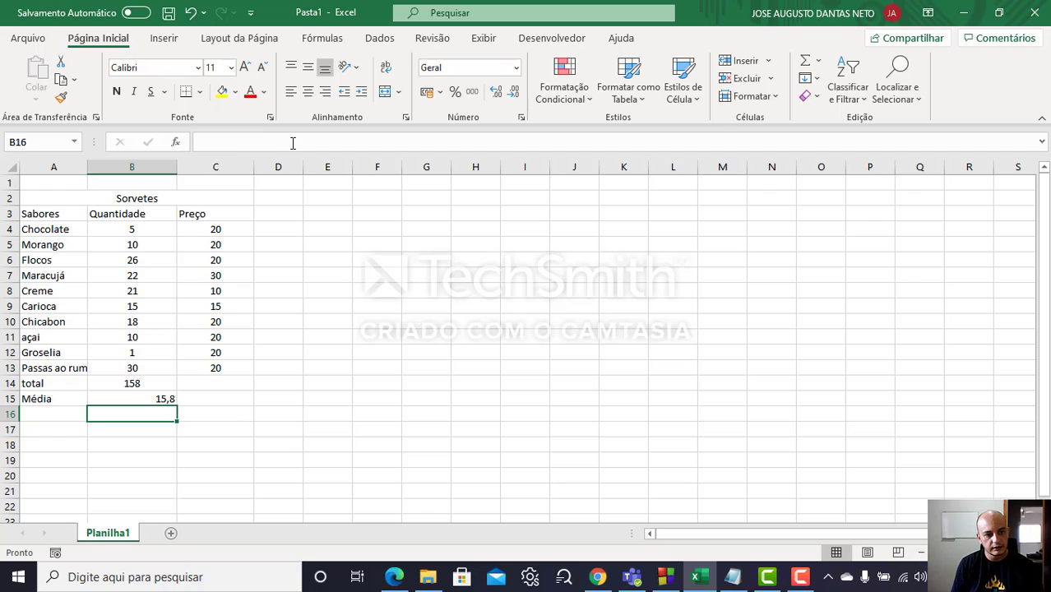
# Center the average in B15 both horizontally and vertically within its cell
pyautogui.press('Up')
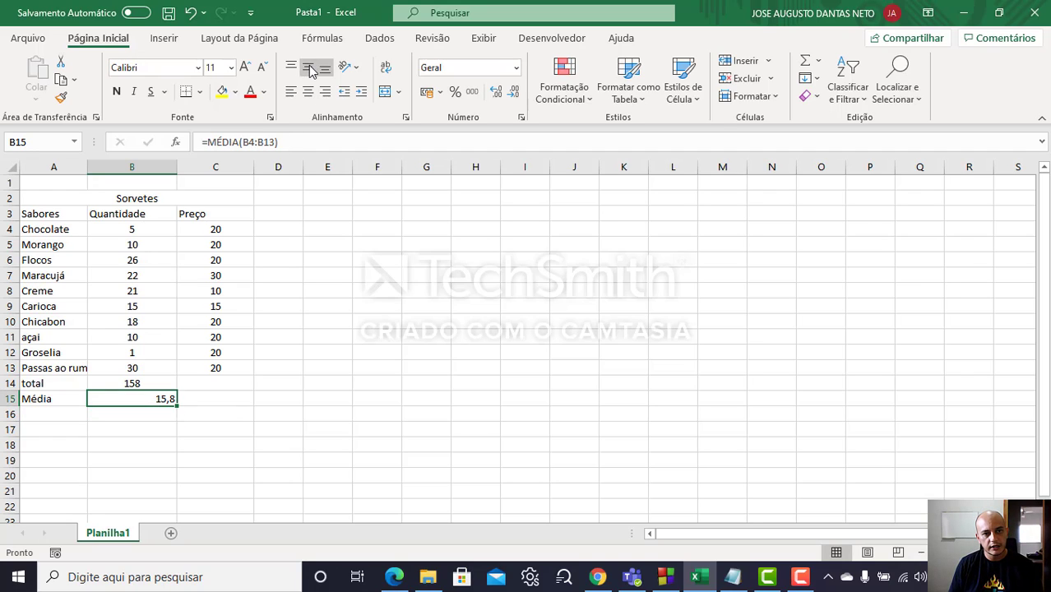
pyautogui.click(308, 91)
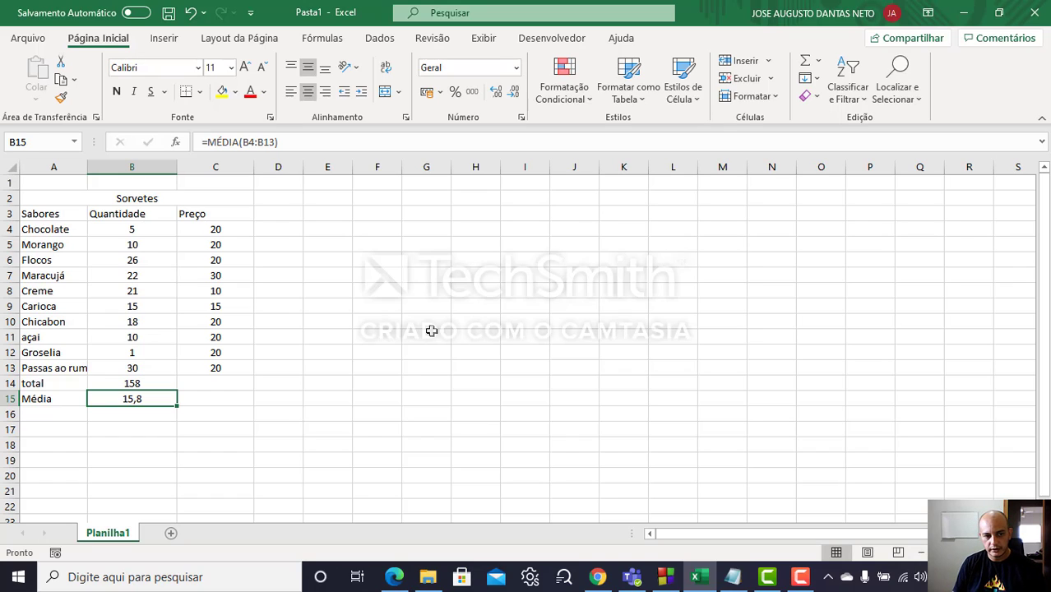
# Calculate the average of the prices in C15 with the MÉDIA function over C4:C13
pyautogui.click(216, 395)
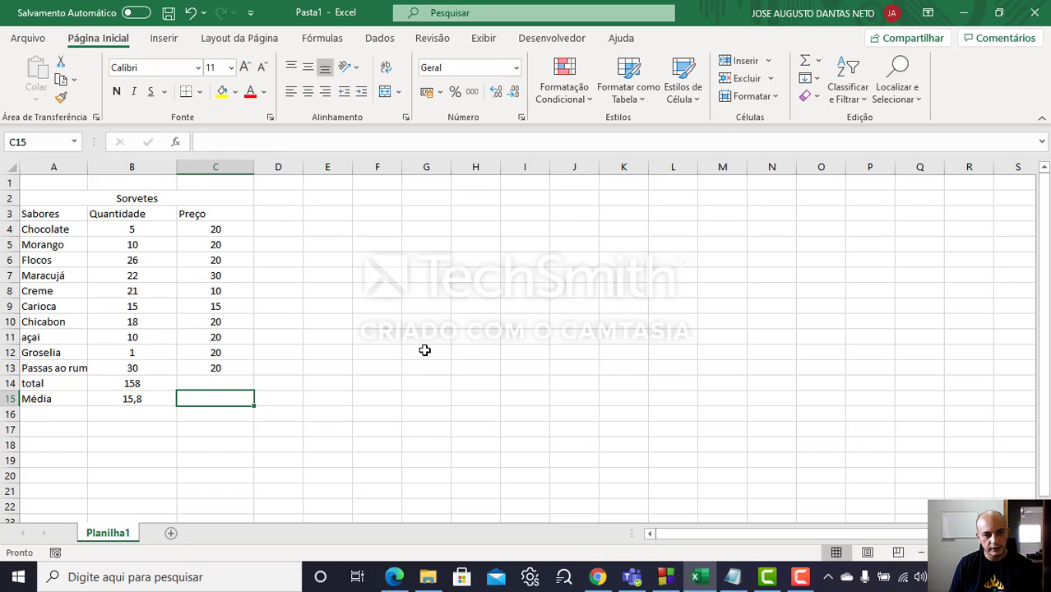
pyautogui.write('=')
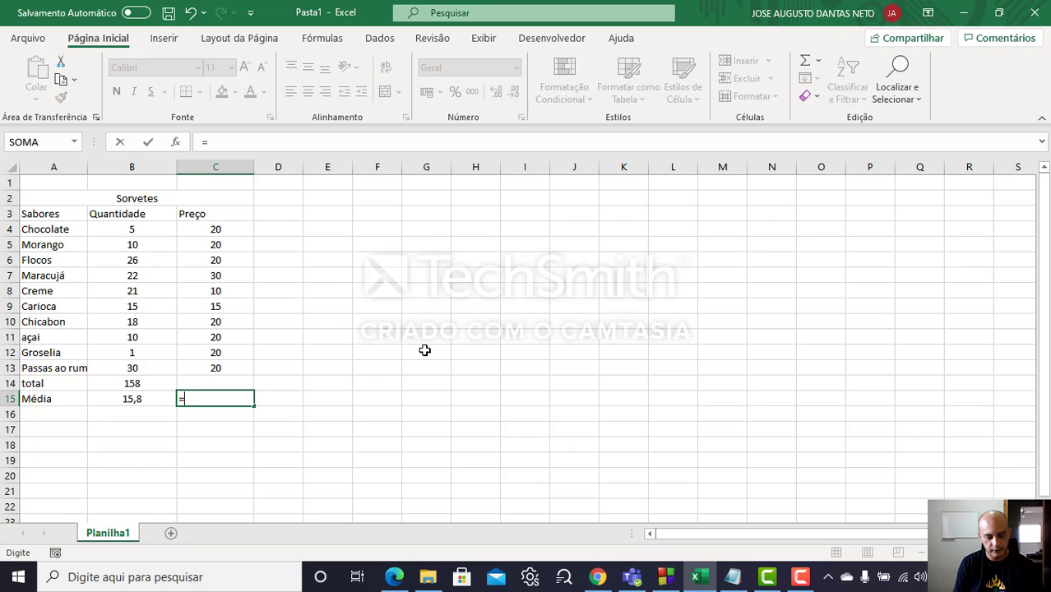
pyautogui.write('mé')
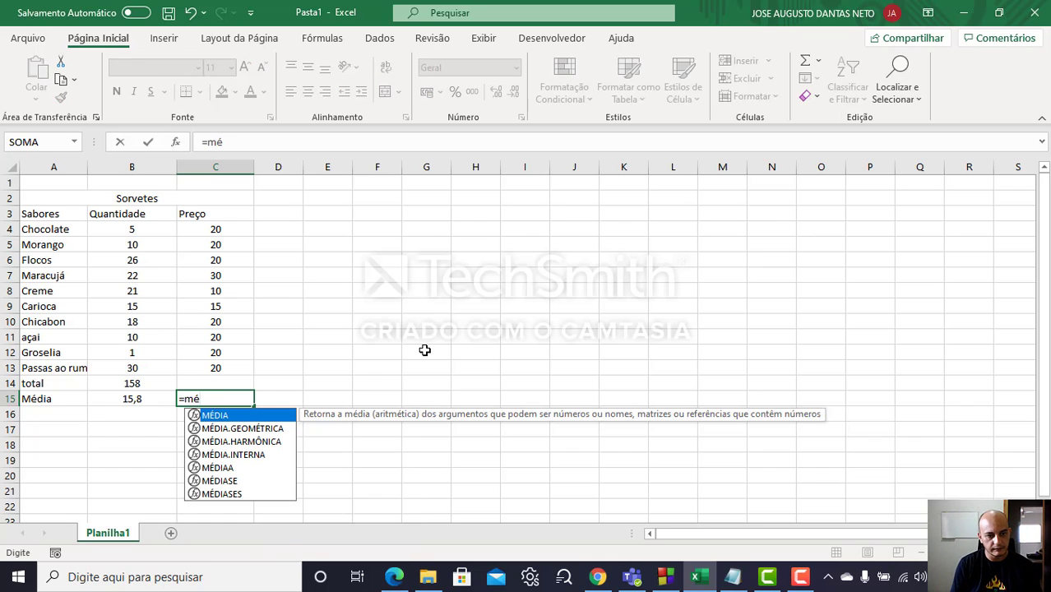
pyautogui.doubleClick(247, 416)
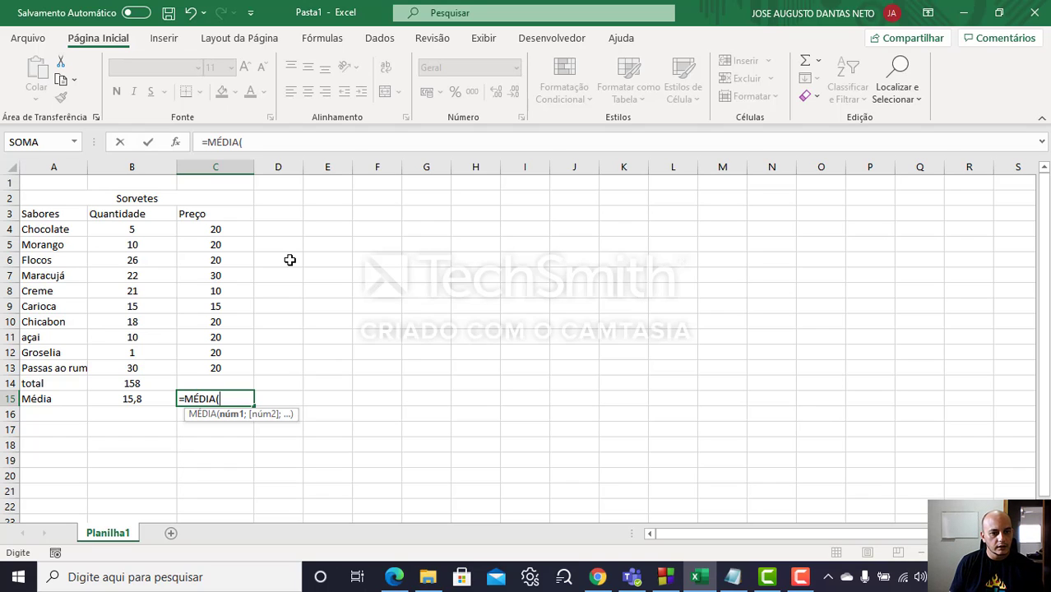
pyautogui.moveTo(199, 228); pyautogui.dragTo(212, 367)
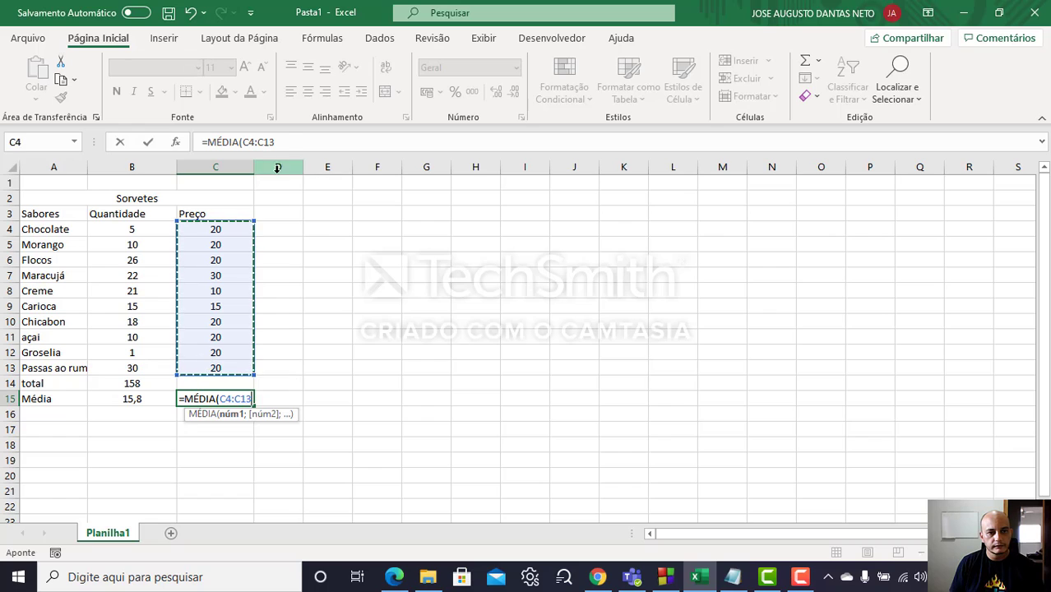
pyautogui.click(287, 144)
pyautogui.write(')')
pyautogui.press('Return')
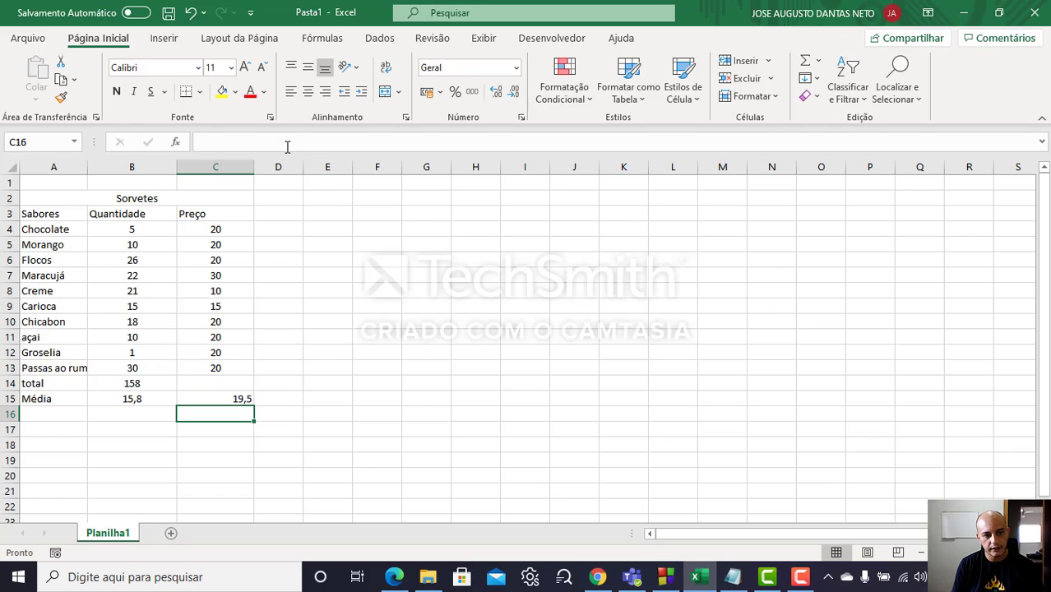
# Center the price average in C15 both vertically and horizontally
pyautogui.press('Up')
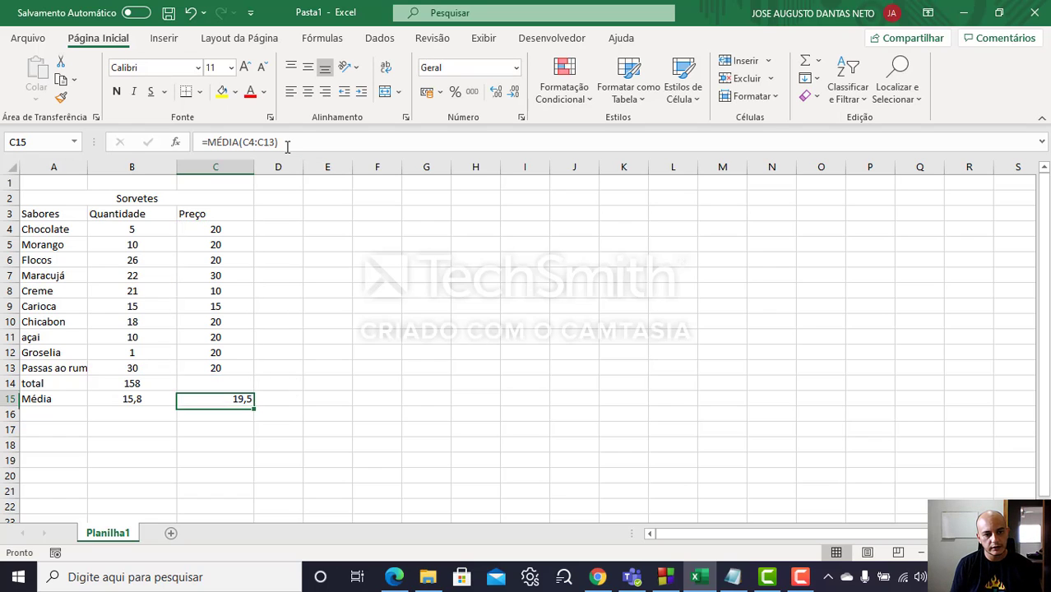
pyautogui.click(309, 69)
pyautogui.click(308, 91)
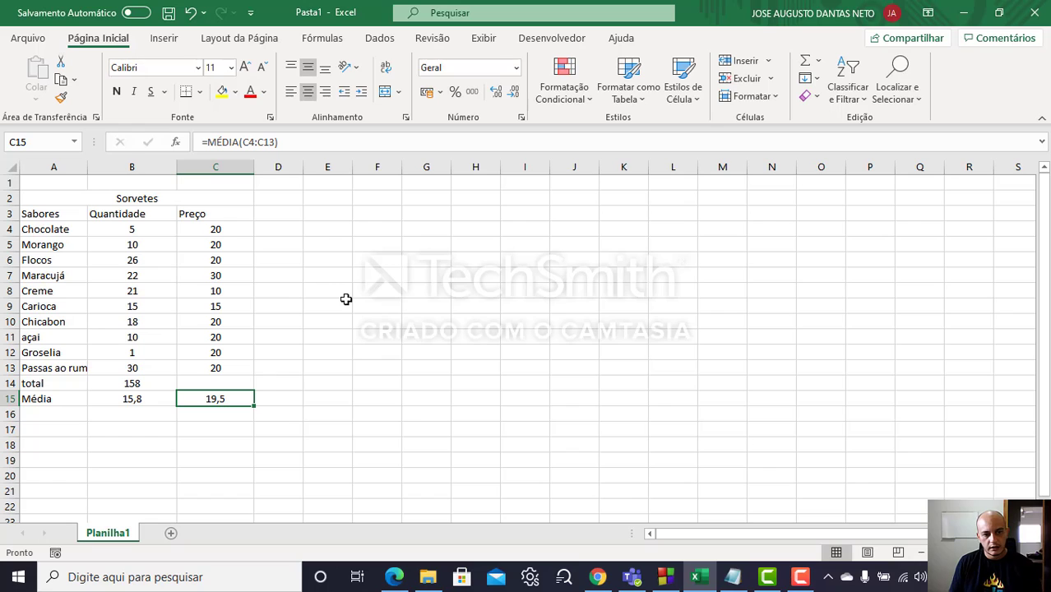
pyautogui.click(232, 417)
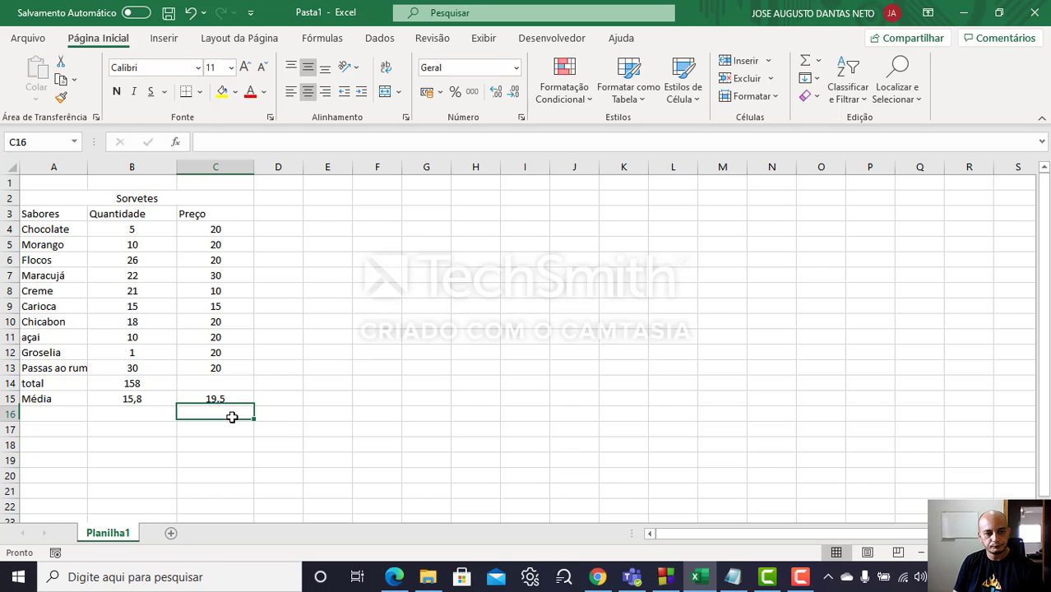
pyautogui.write('=dsom')
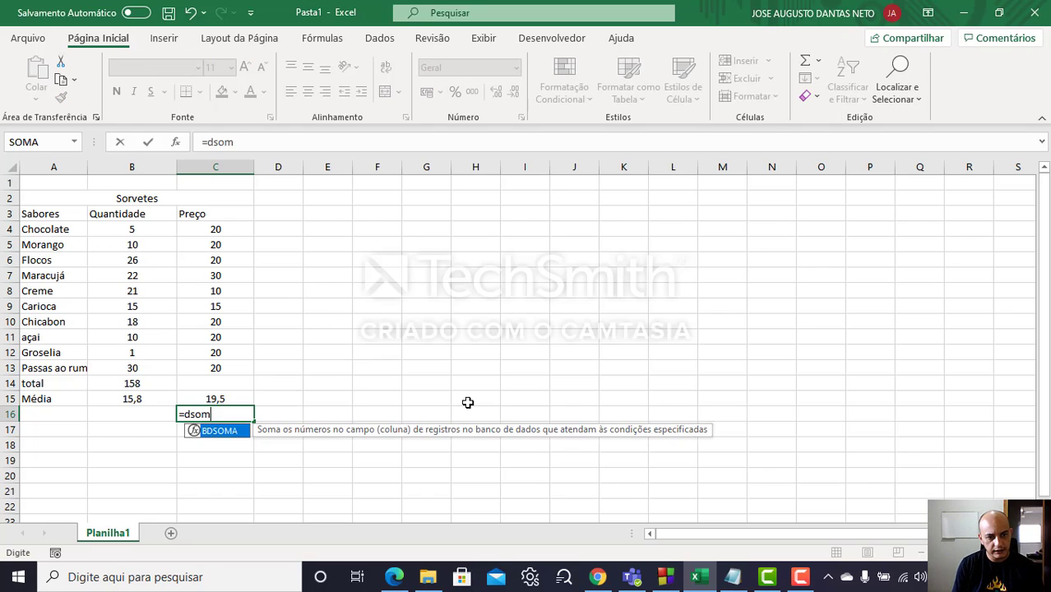
pyautogui.press('BackSpace')
pyautogui.press('BackSpace')
pyautogui.press('BackSpace')
pyautogui.press('BackSpace')
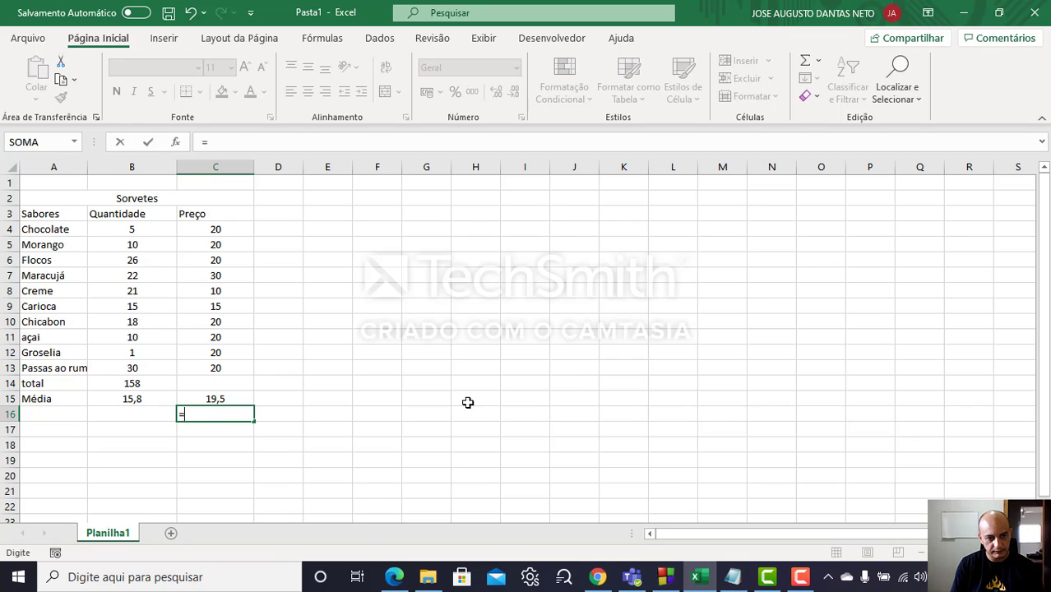
pyautogui.write('som(')
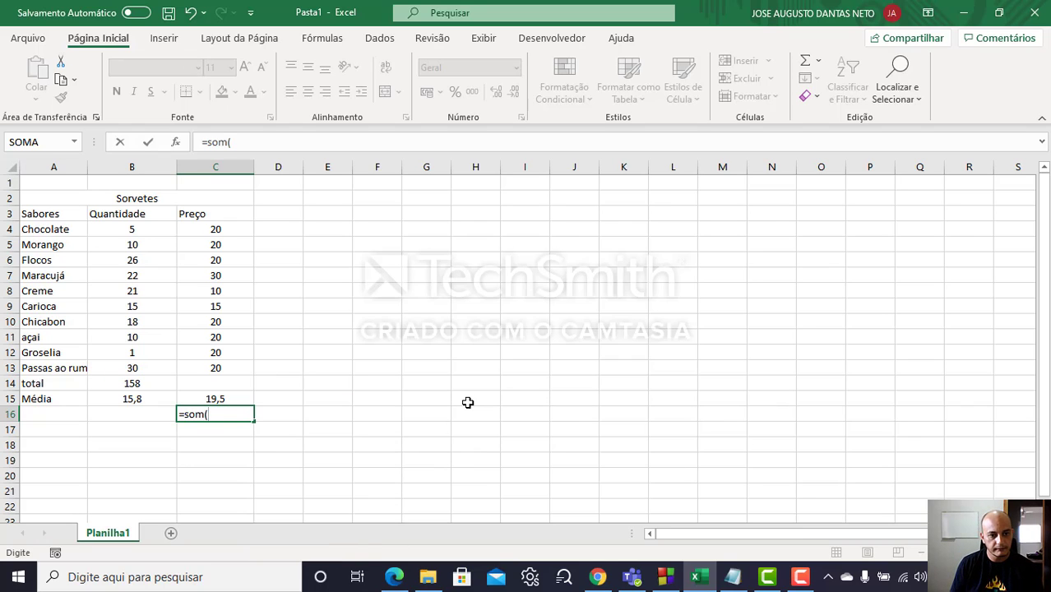
pyautogui.press('BackSpace')
pyautogui.write('a')
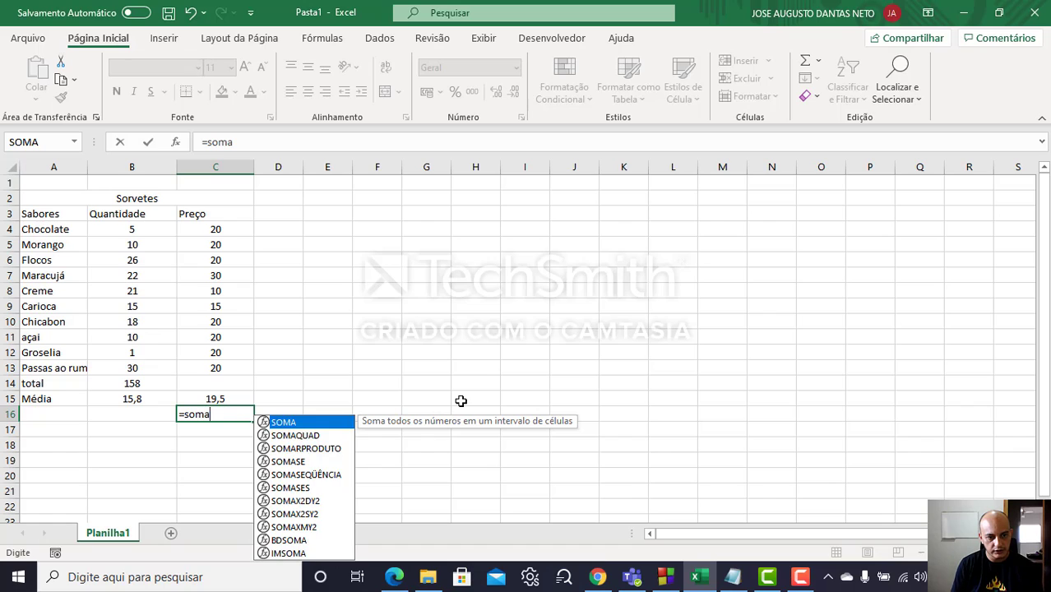
pyautogui.write('(')
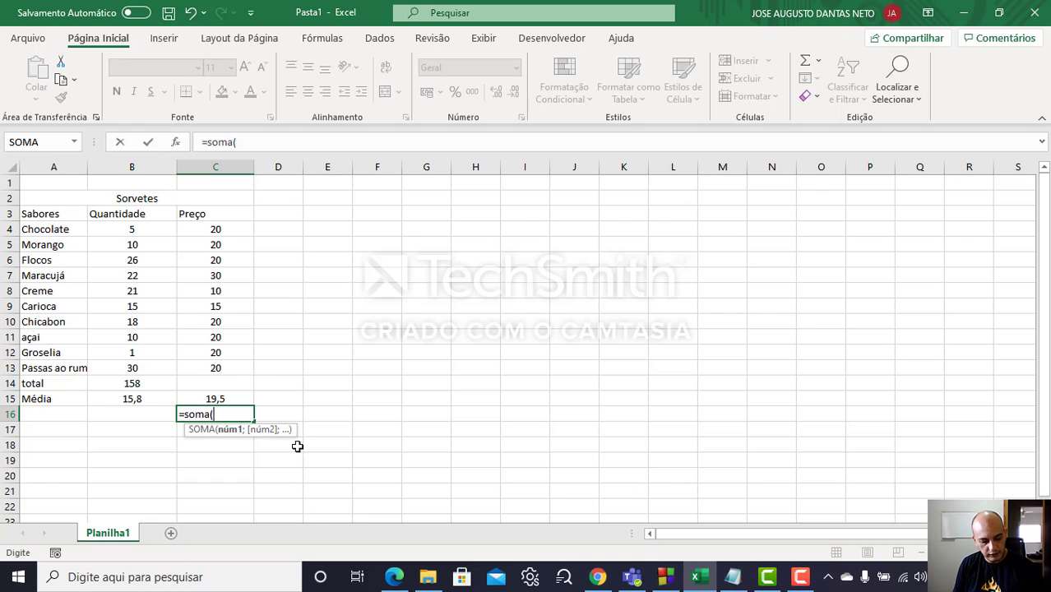
pyautogui.press('Escape')
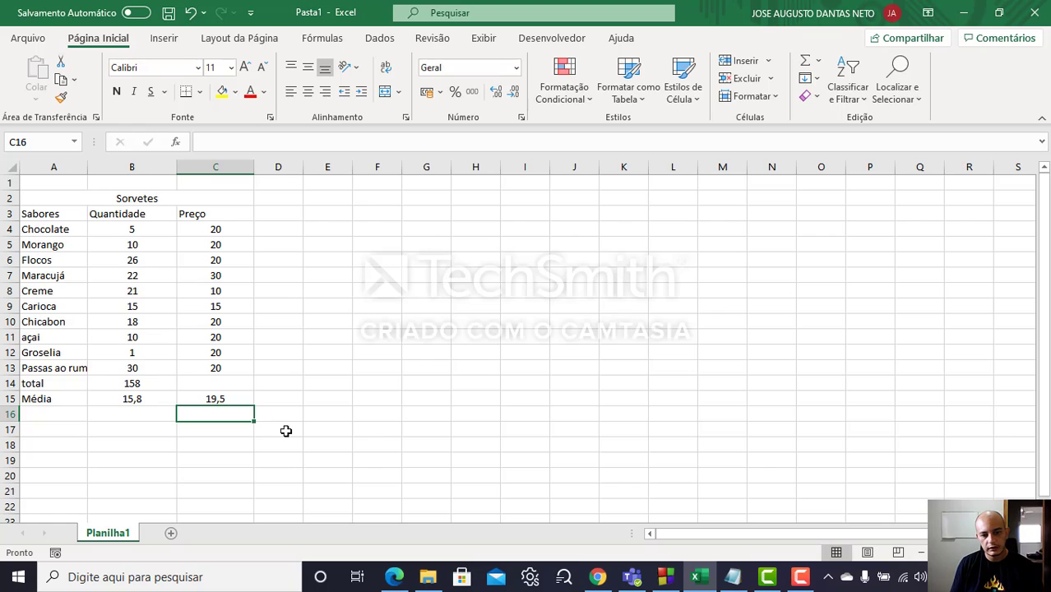
# Inspect the MÉDIA formula in C15 and the price range it references, leaving it unedited
pyautogui.click(237, 397)
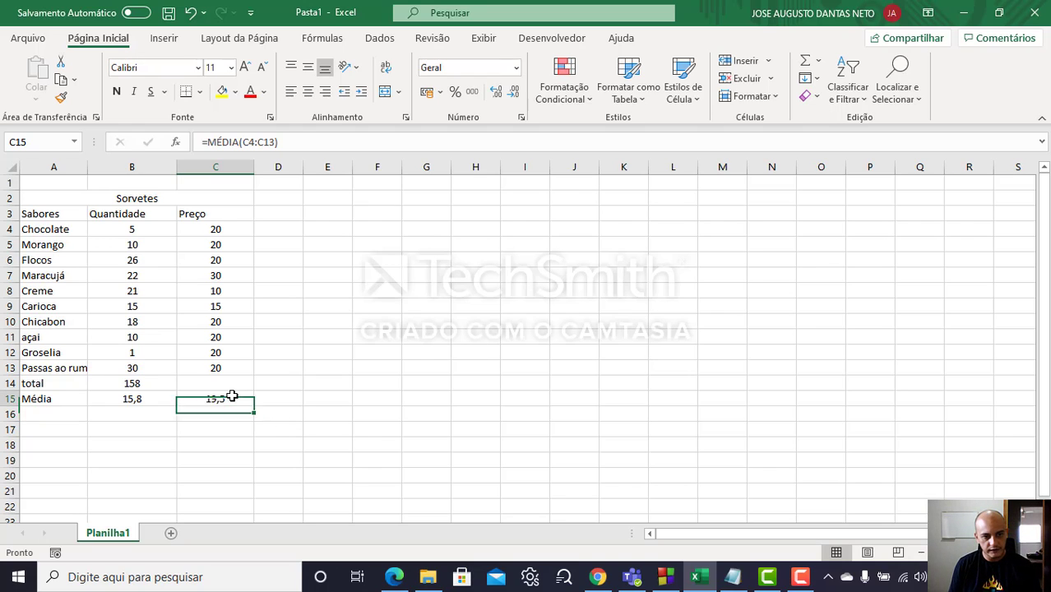
pyautogui.click(298, 142)
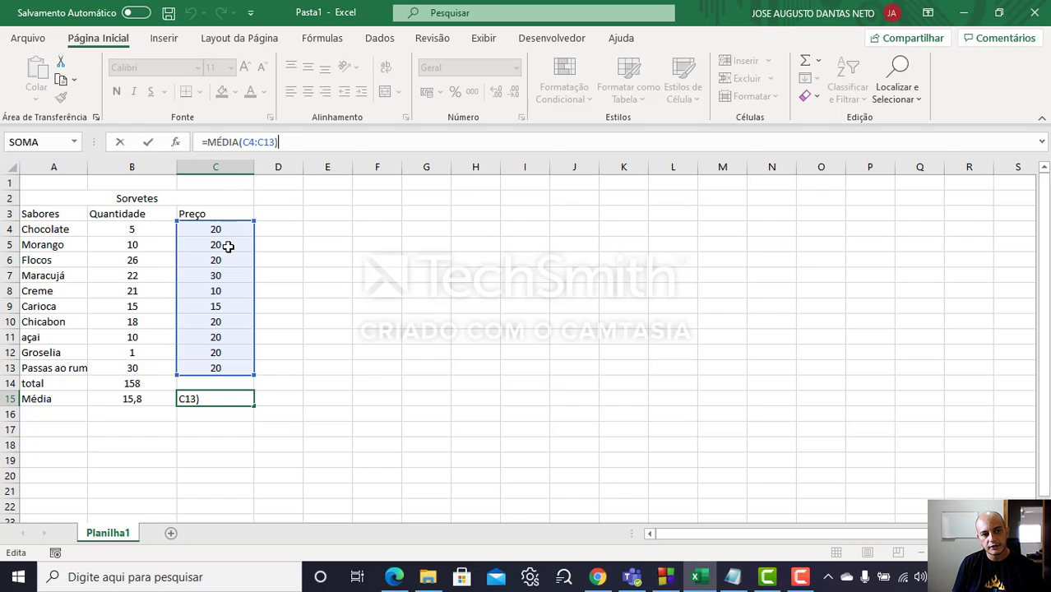
pyautogui.click(532, 306)
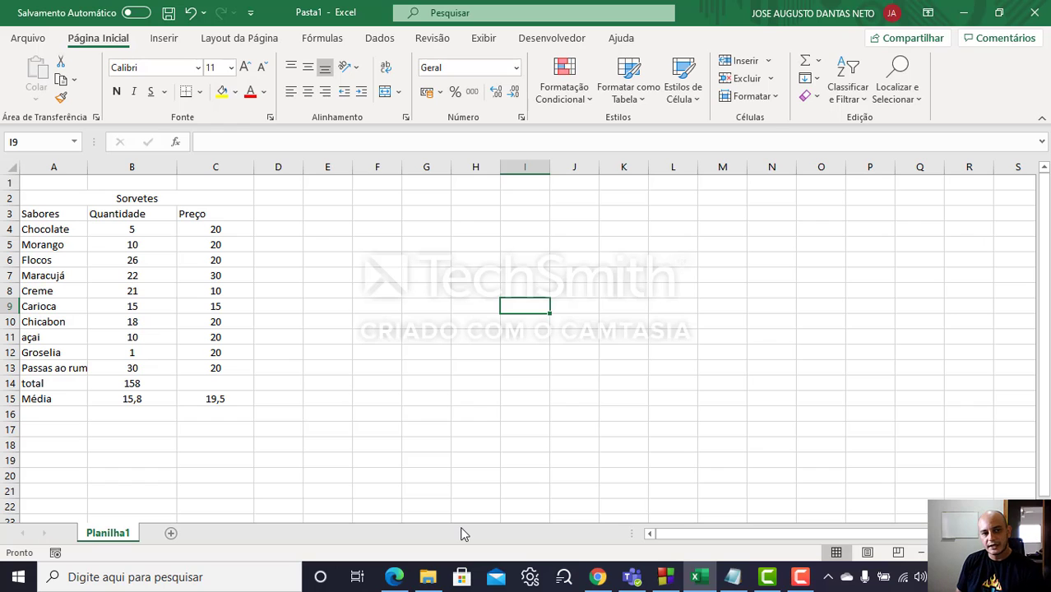
# Switch to Edge, return to the "excel soma" search results, and reopen the Office support article on the SOMA function
pyautogui.click(394, 576)
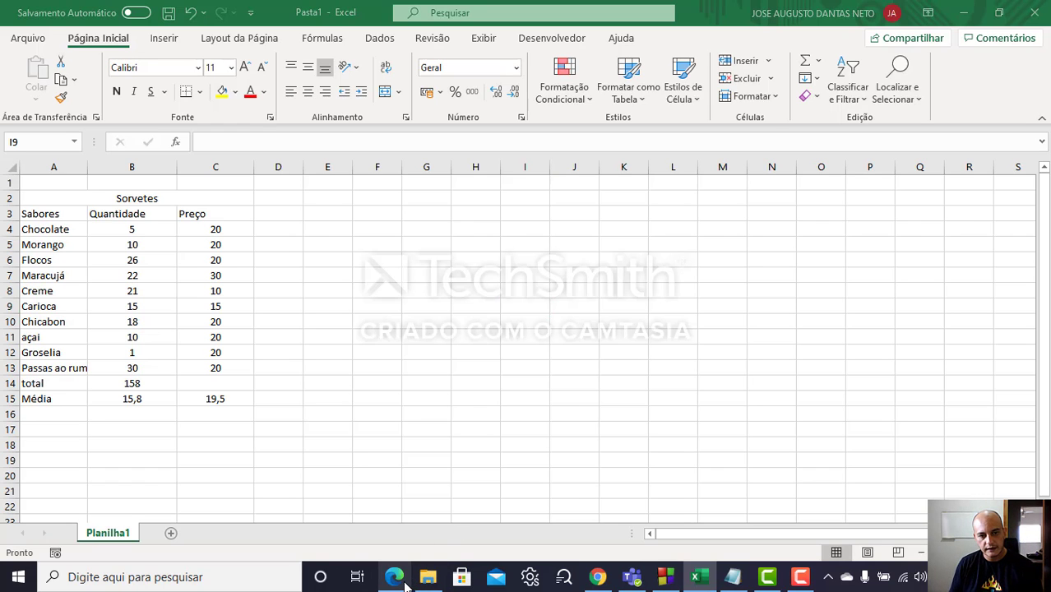
pyautogui.scroll(7, 517, 451)
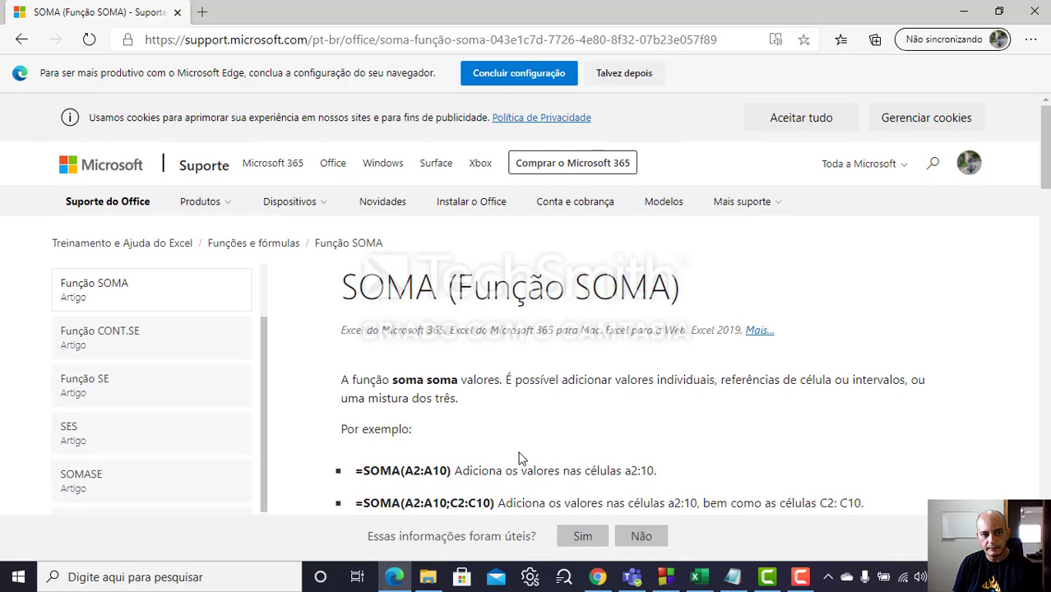
pyautogui.click(21, 40)
pyautogui.scroll(3, 346, 245)
pyautogui.scroll(4, 345, 245)
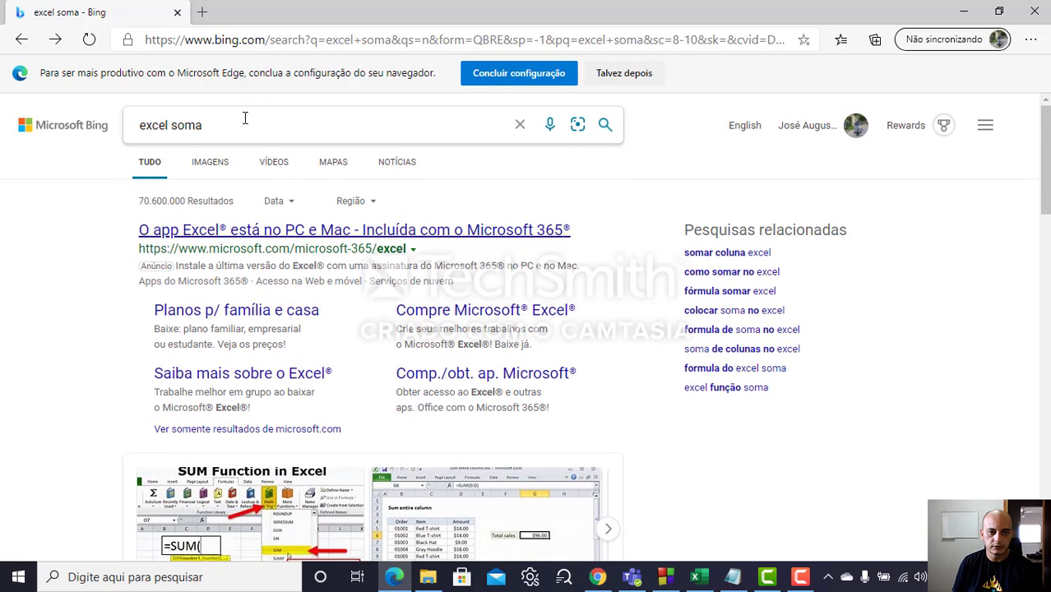
pyautogui.moveTo(230, 125); pyautogui.dragTo(1, 145)
pyautogui.scroll(-3, 40, 251)
pyautogui.scroll(-3, 40, 252)
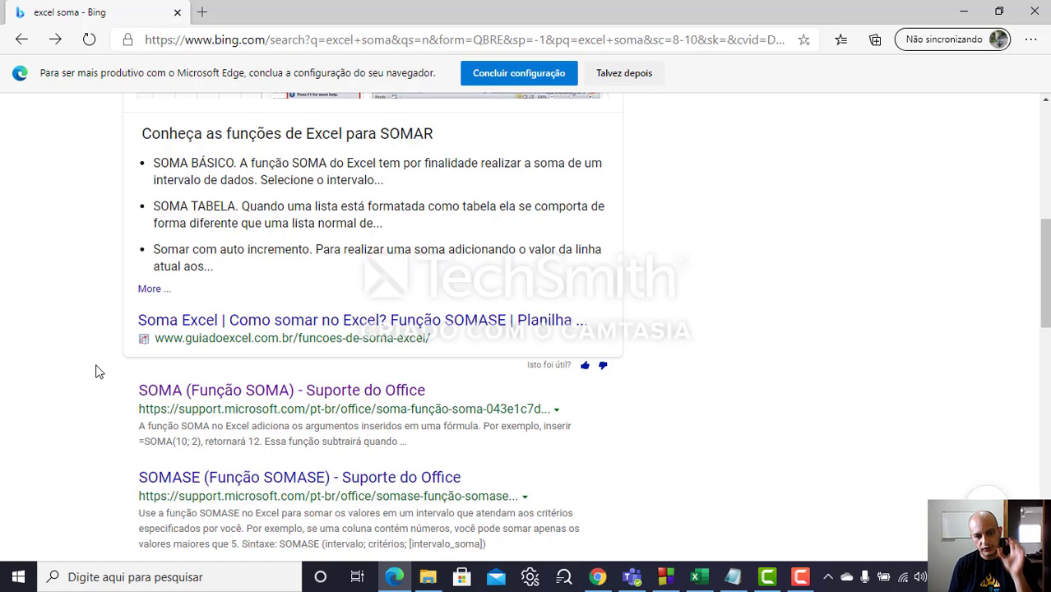
pyautogui.click(186, 394)
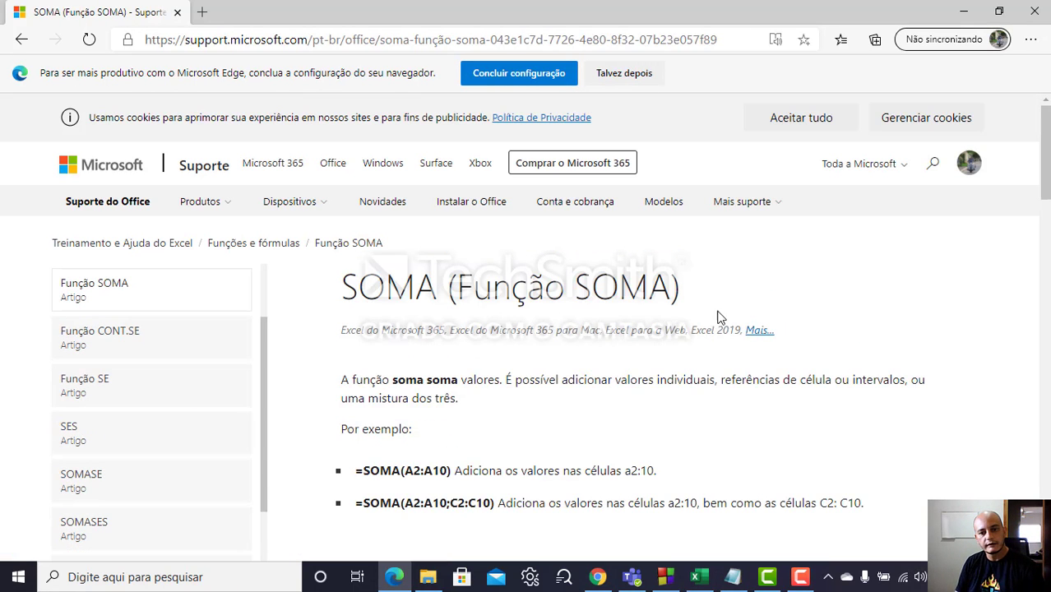
# Expand the Sintaxe section of the SOMA article and review the required and optional arguments
pyautogui.scroll(-2, 481, 380)
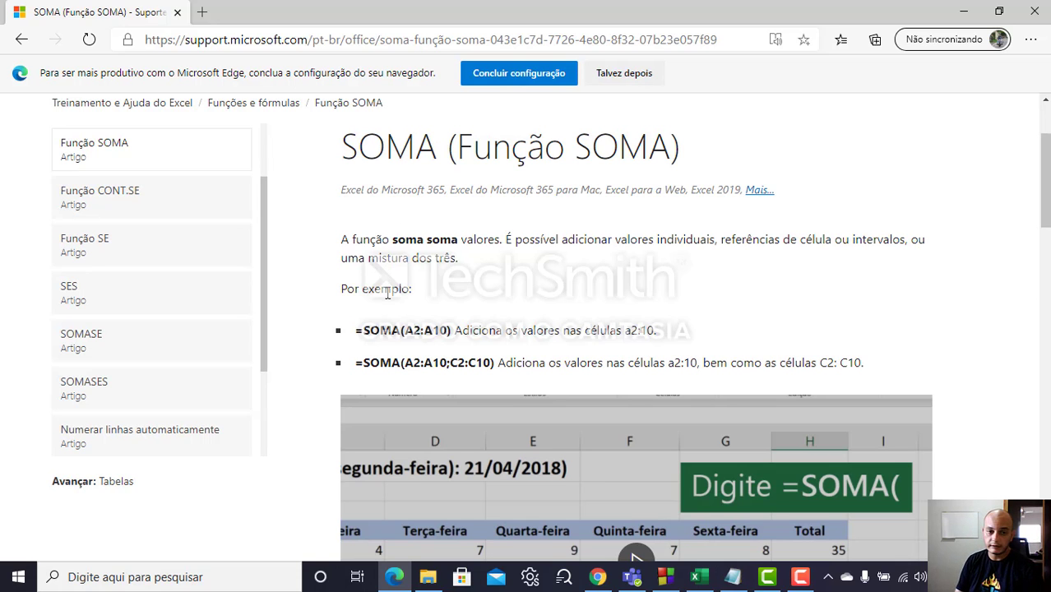
pyautogui.scroll(-5, 384, 286)
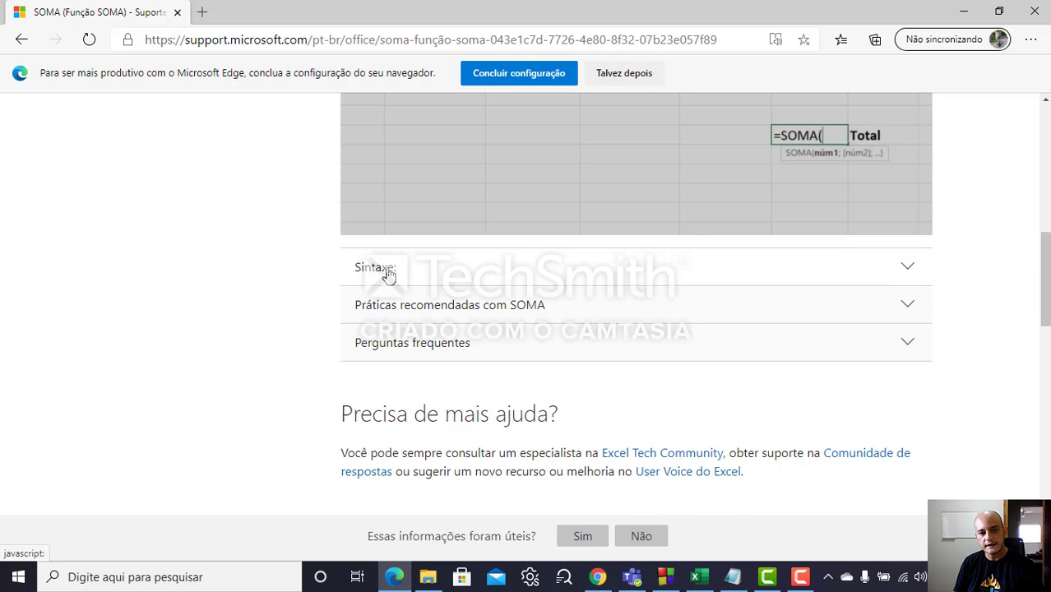
pyautogui.click(389, 269)
pyautogui.scroll(-3, 146, 268)
pyautogui.scroll(2, 151, 263)
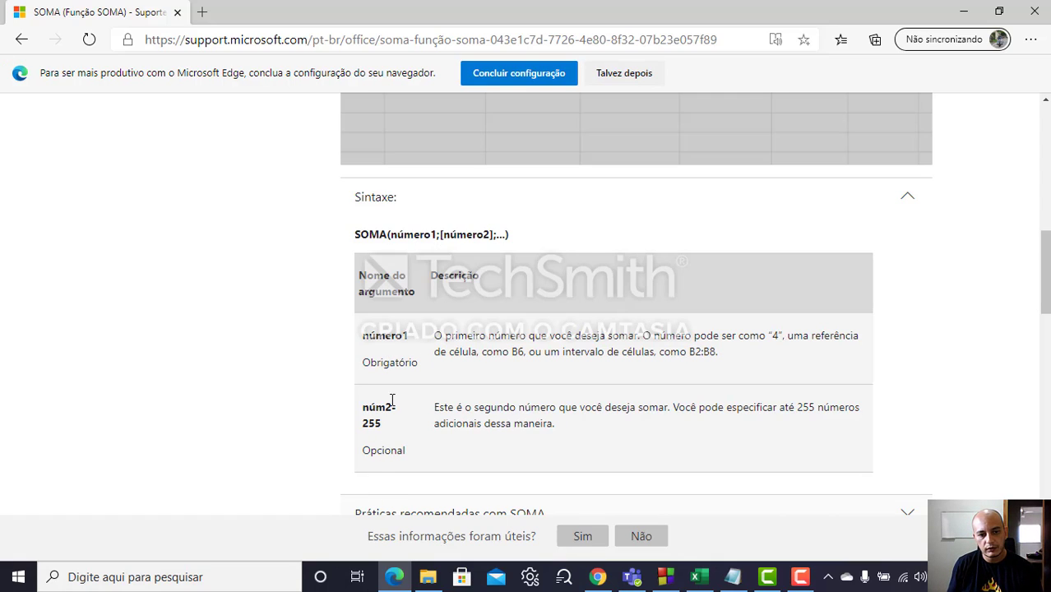
pyautogui.scroll(-1, 393, 399)
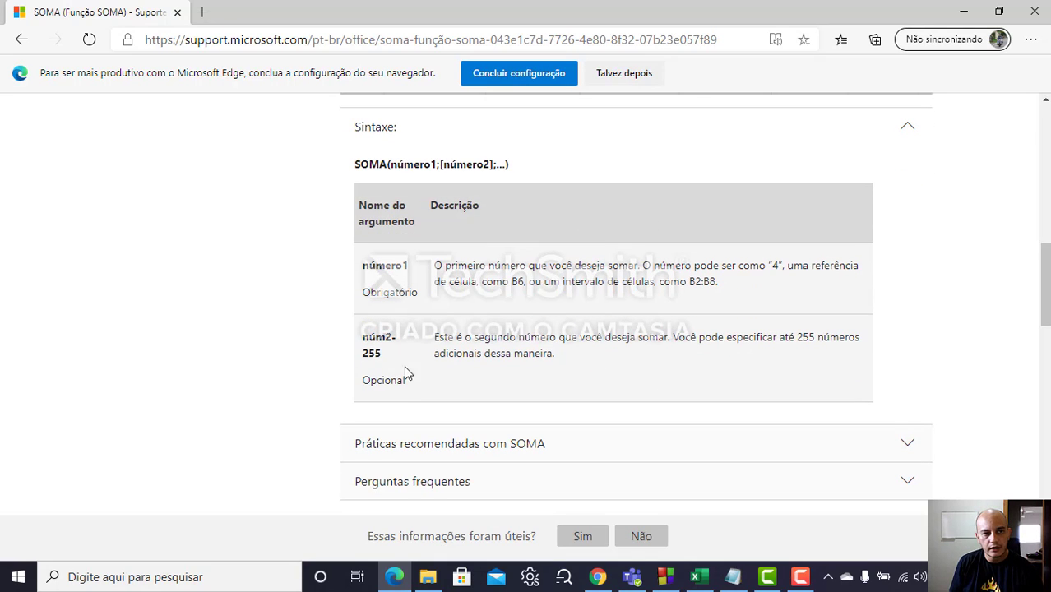
# Switch back to Excel and add 10 as a second argument to the B14 formula, making it =SOMA(B4:B13;10)
pyautogui.click(964, 13)
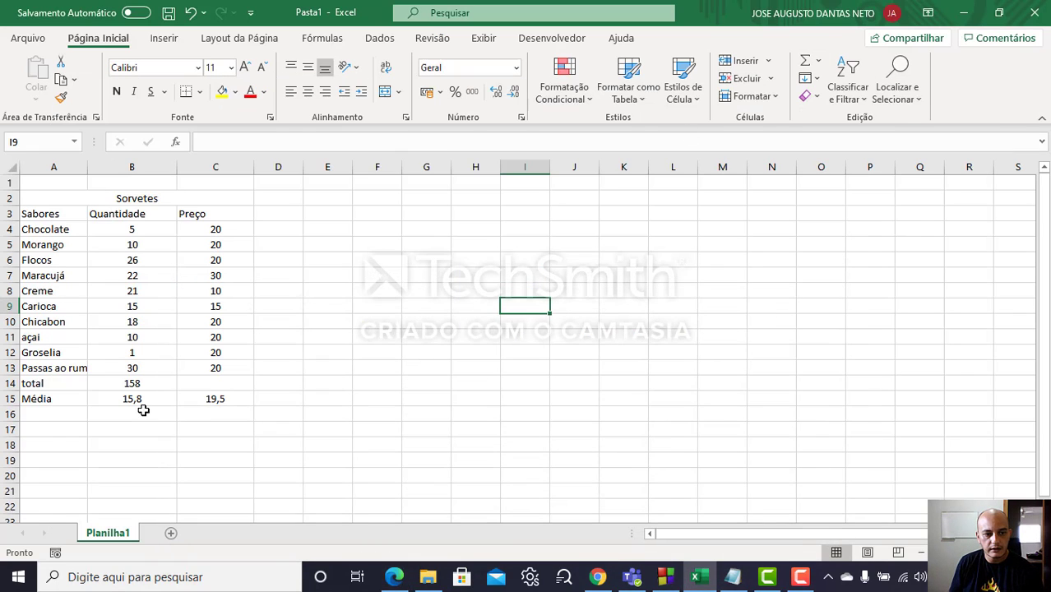
pyautogui.click(271, 143)
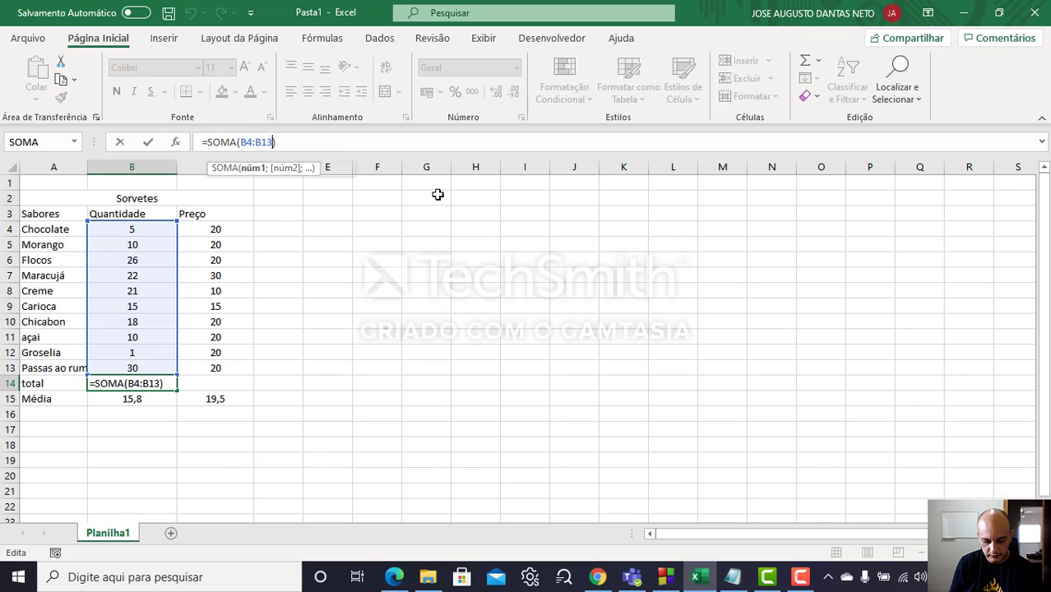
pyautogui.write(';10')
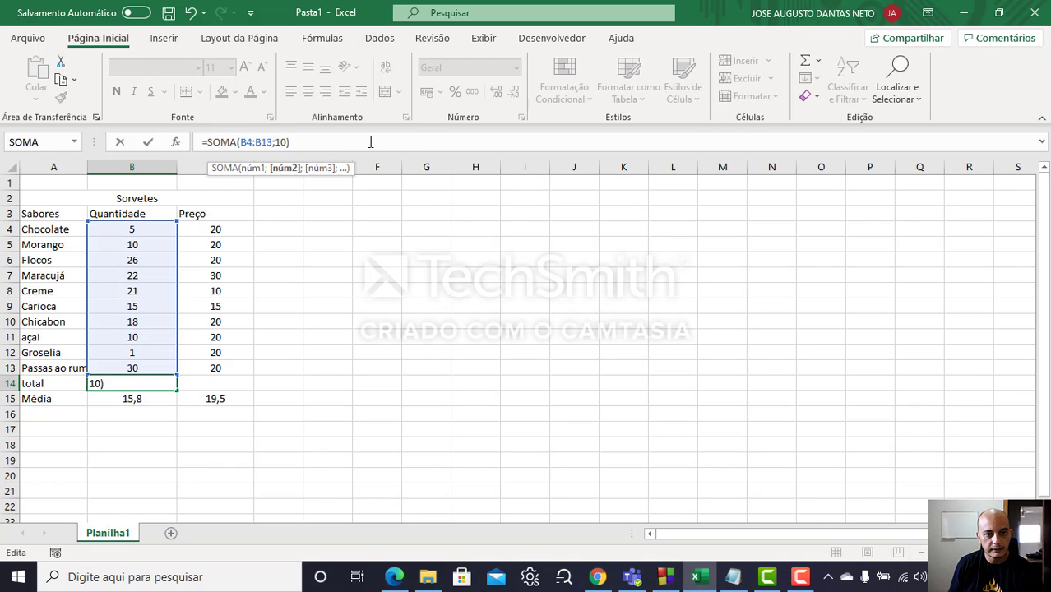
pyautogui.press('Return')
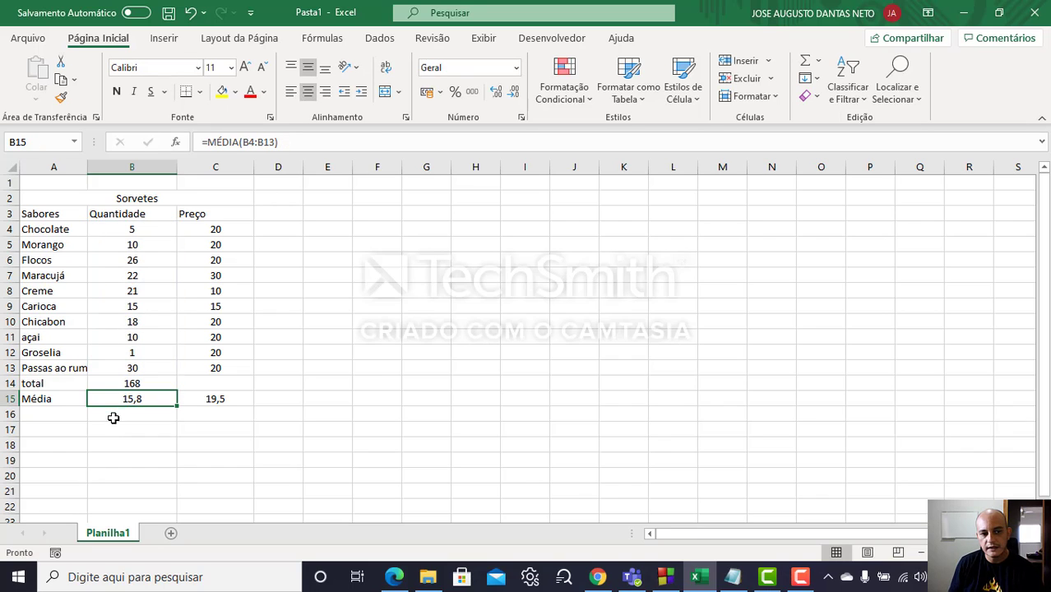
# Remove the second argument 10 from the B14 total so the formula is =SOMA(B4:B13)
pyautogui.click(132, 383)
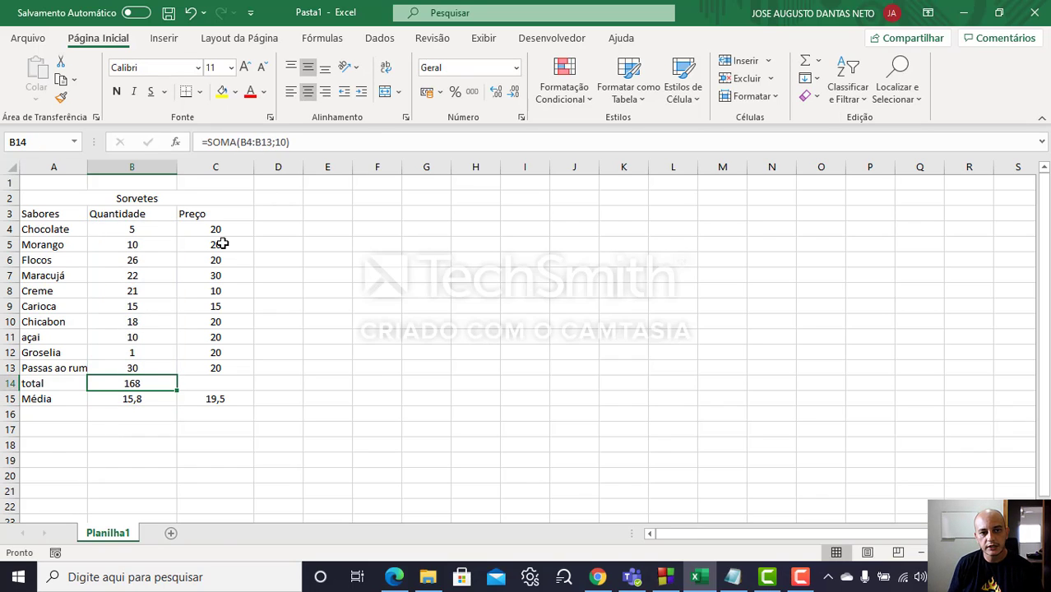
pyautogui.click(287, 143)
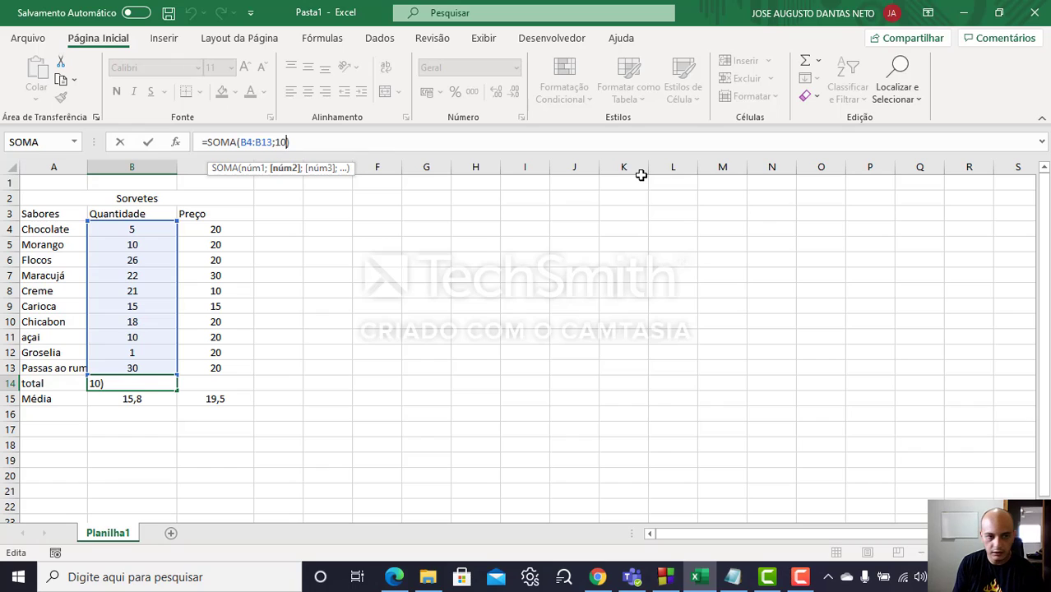
pyautogui.press('BackSpace')
pyautogui.press('BackSpace')
pyautogui.press('BackSpace')
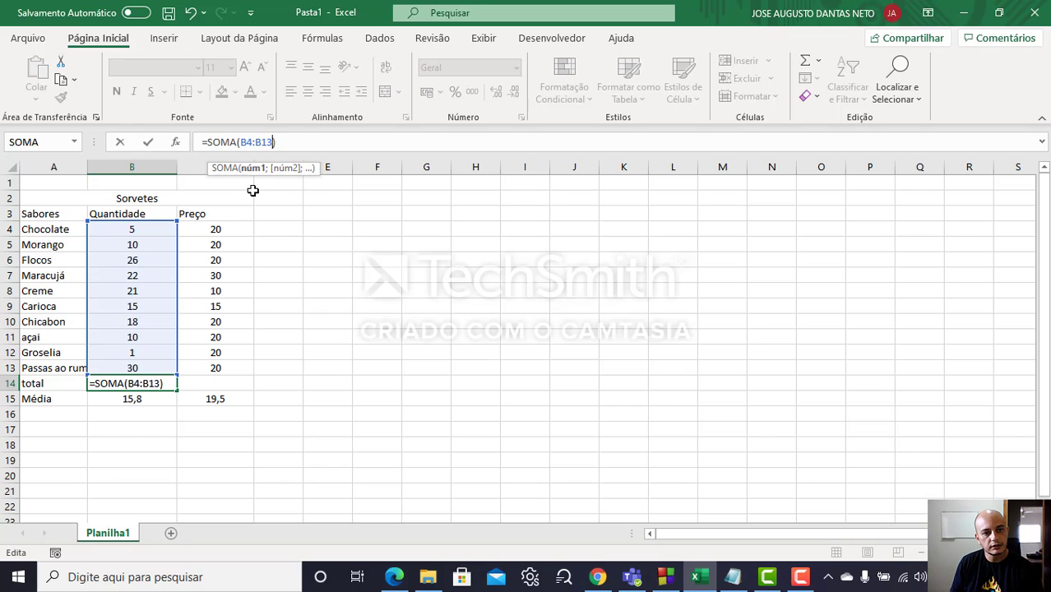
pyautogui.click(291, 269)
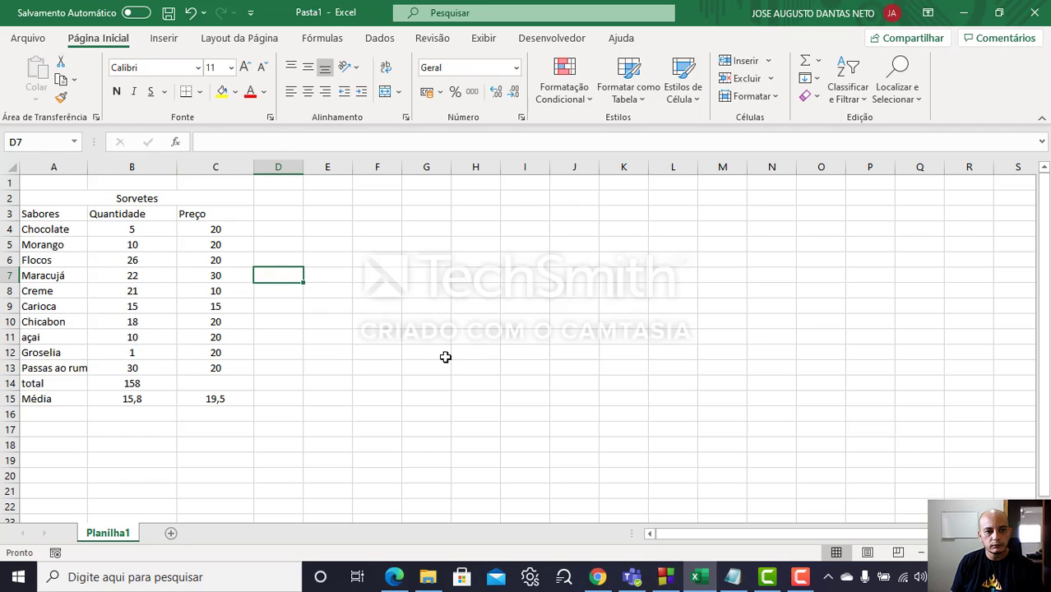
# Begin a PROCV formula in E7 with cell E6 as the lookup value
pyautogui.click(322, 280)
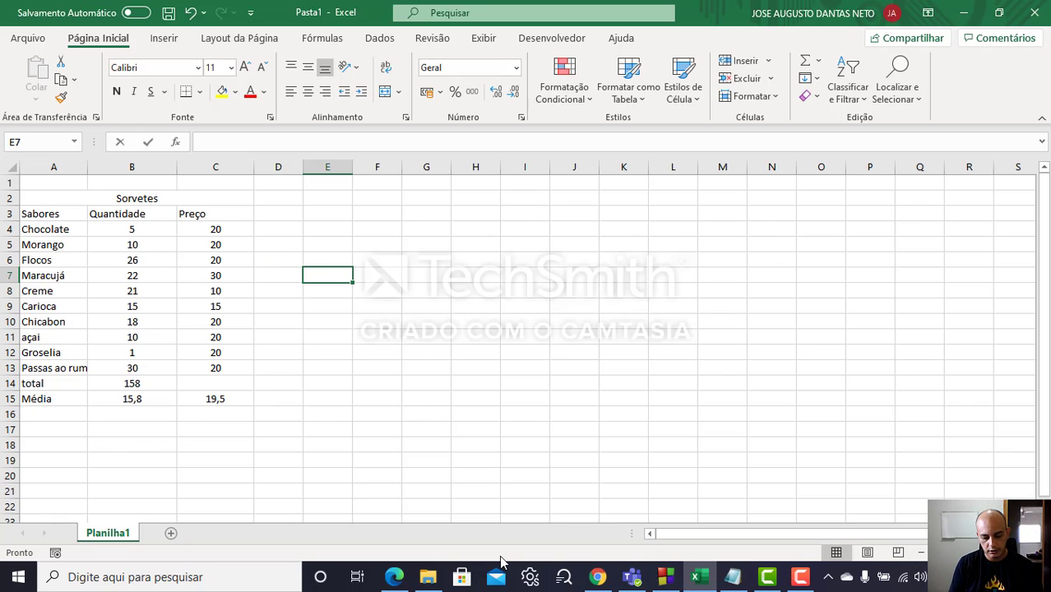
pyautogui.write('=')
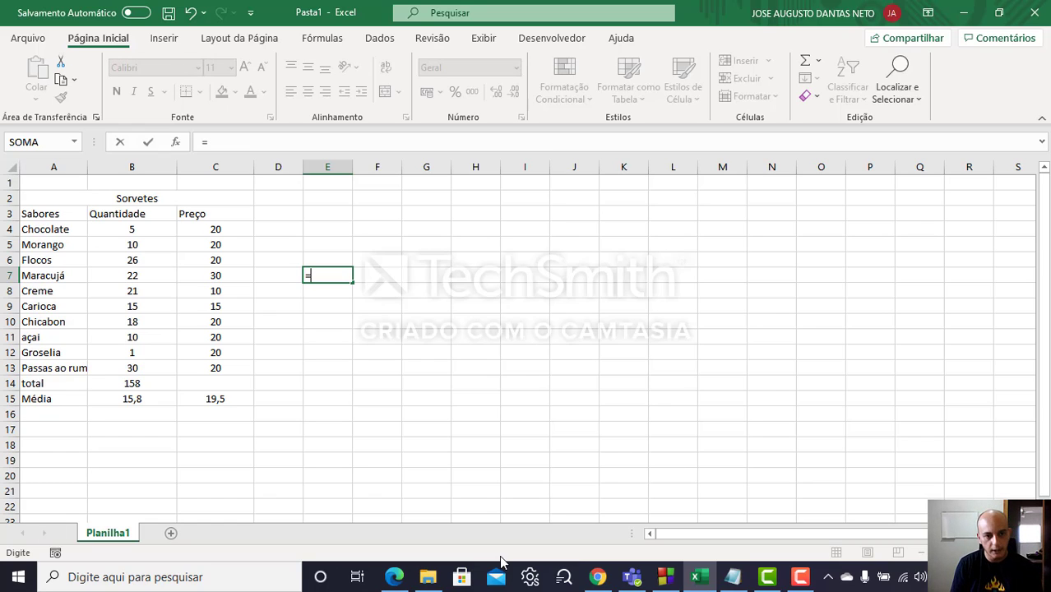
pyautogui.write('pro')
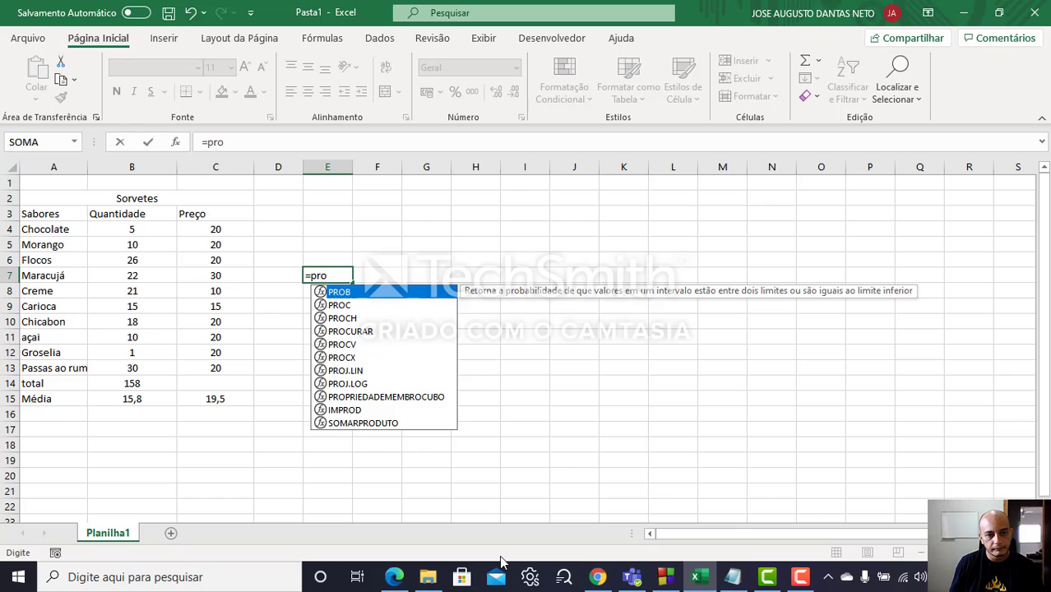
pyautogui.write('c')
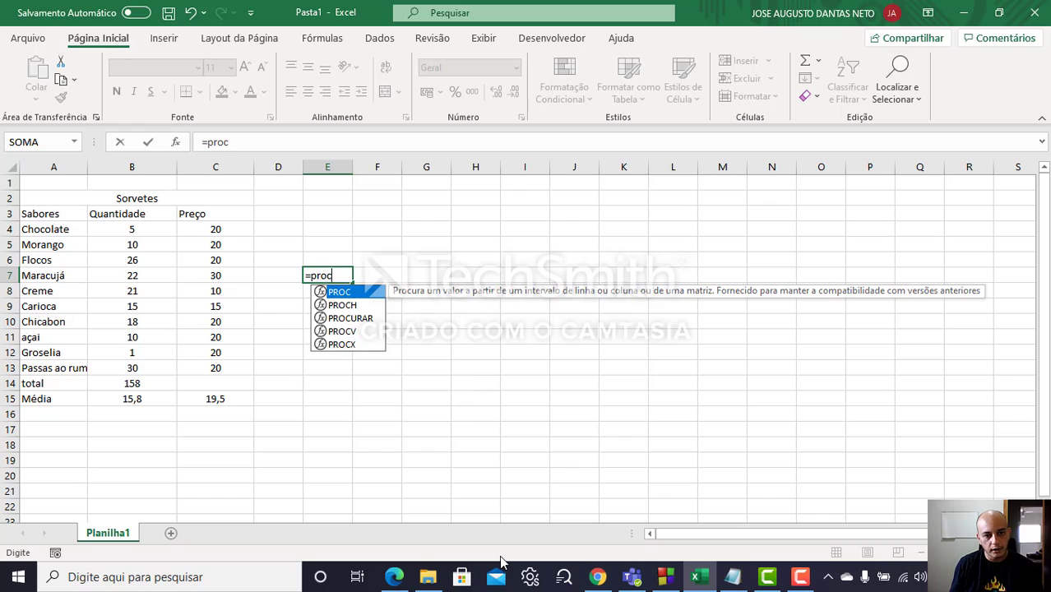
pyautogui.doubleClick(352, 330)
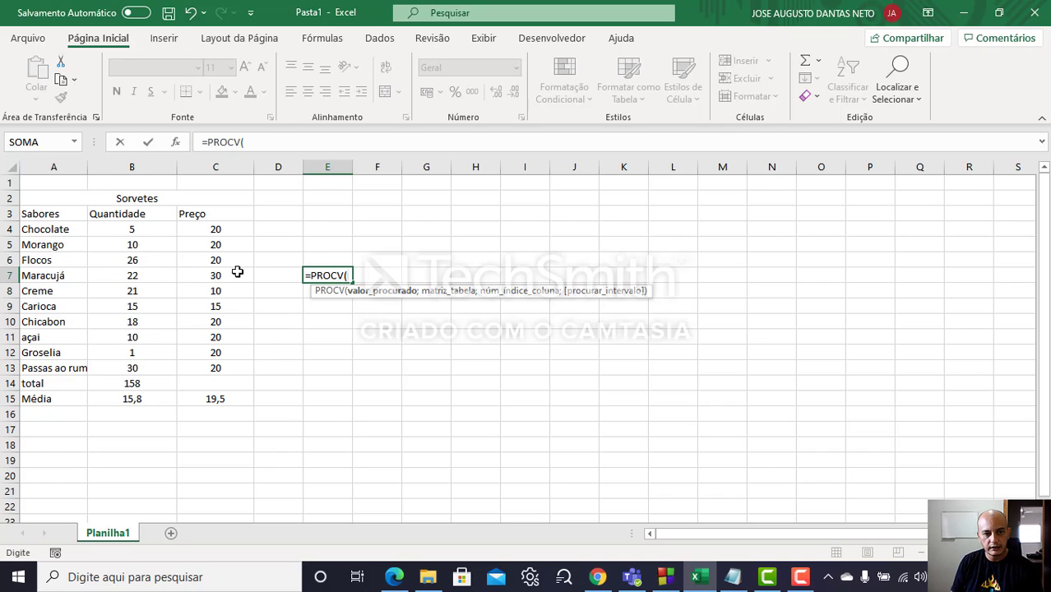
pyautogui.click(329, 262)
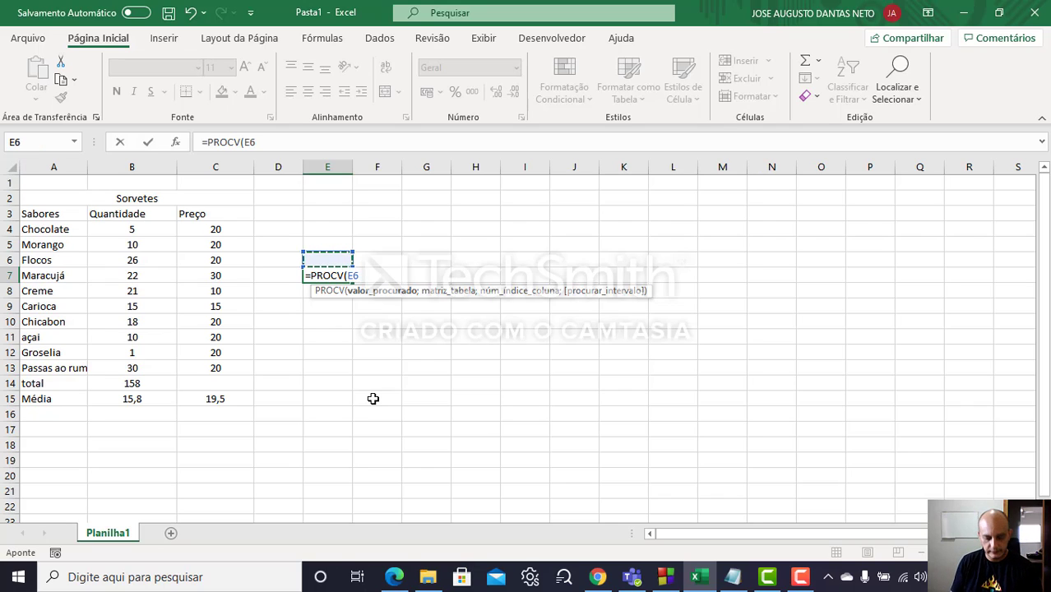
pyautogui.write(';')
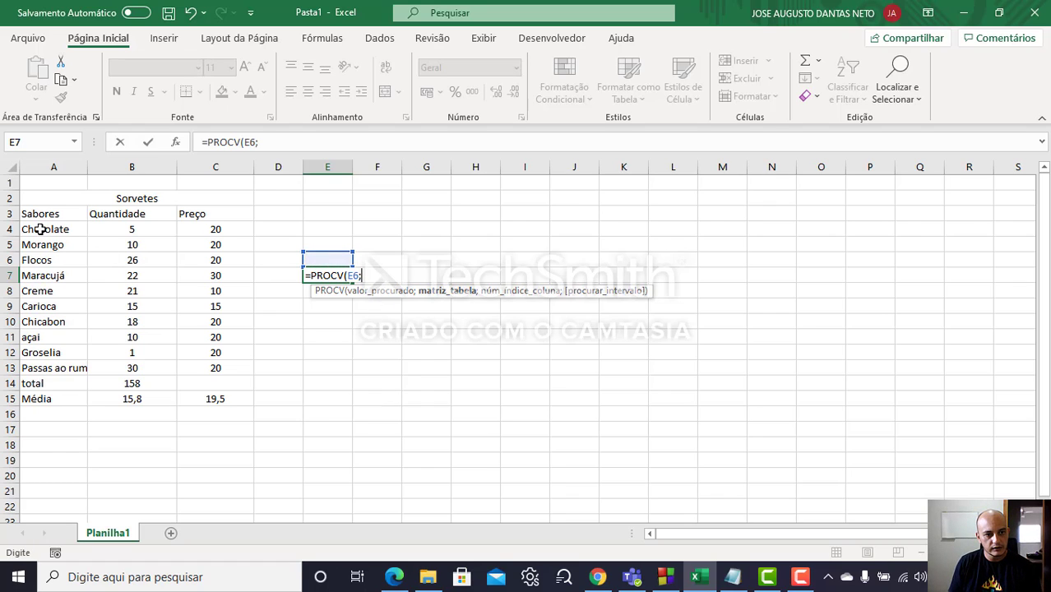
# Complete the PROCV in E7 with table A4:C13, column index 2 and 0 for exact match, making it =PROCV(E6;A4:C13;2;0)
pyautogui.moveTo(40, 230); pyautogui.dragTo(215, 368)
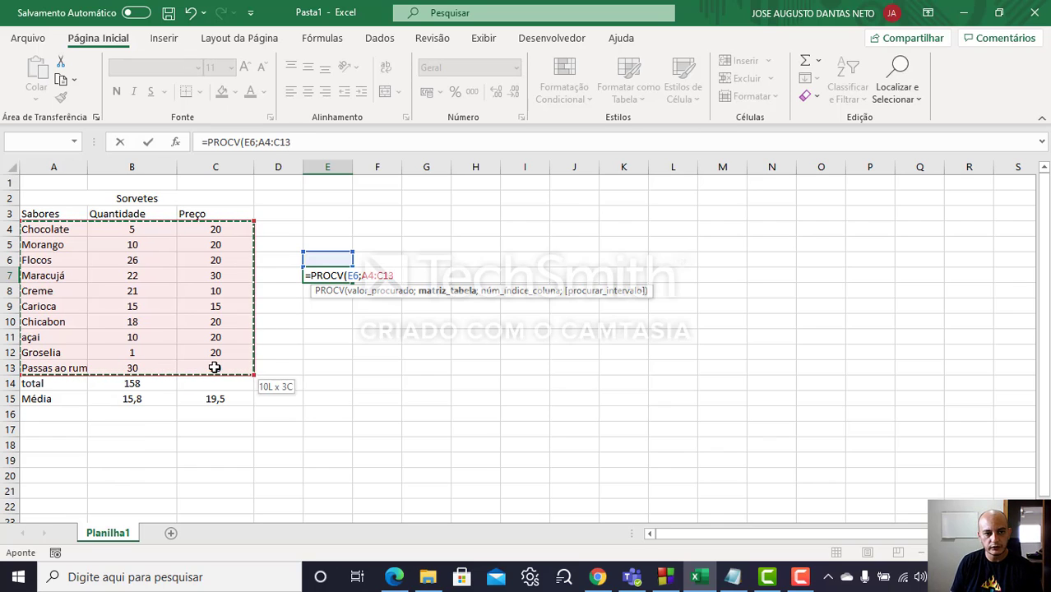
pyautogui.moveTo(214, 367); pyautogui.dragTo(214, 368)
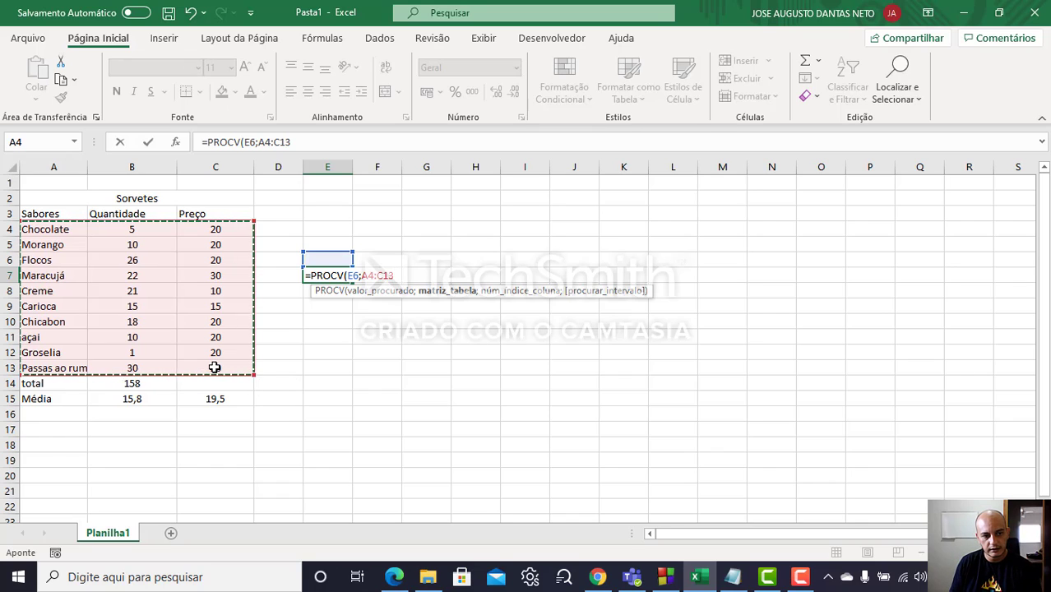
pyautogui.write(';')
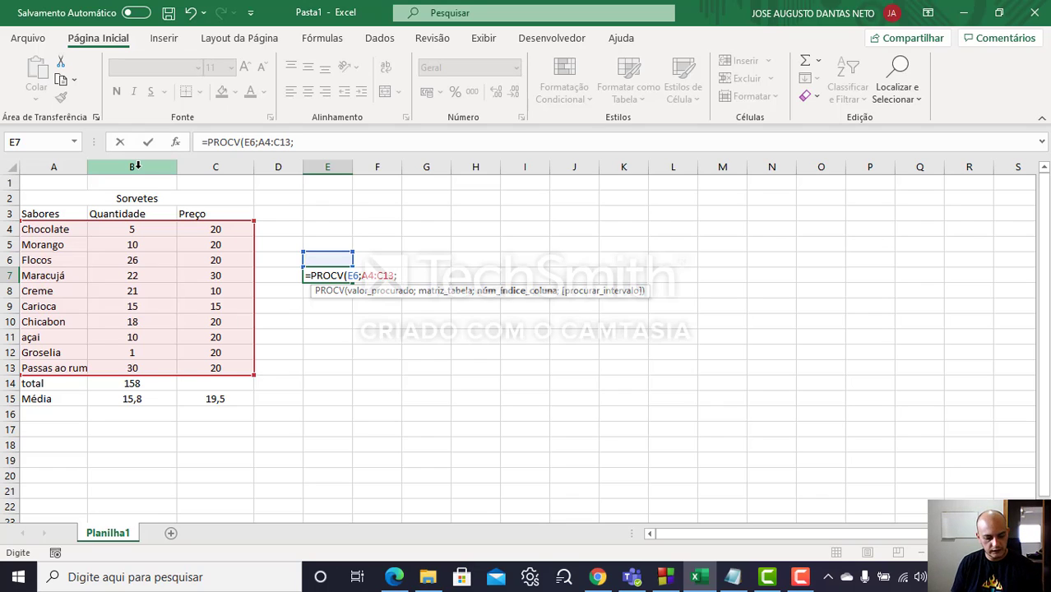
pyautogui.write('2')
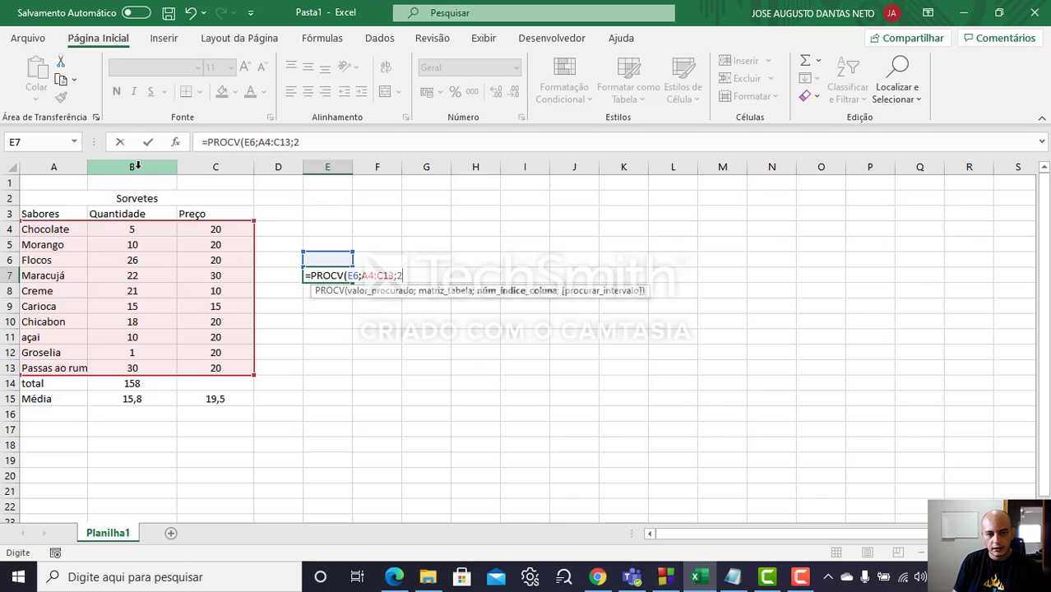
pyautogui.write(';')
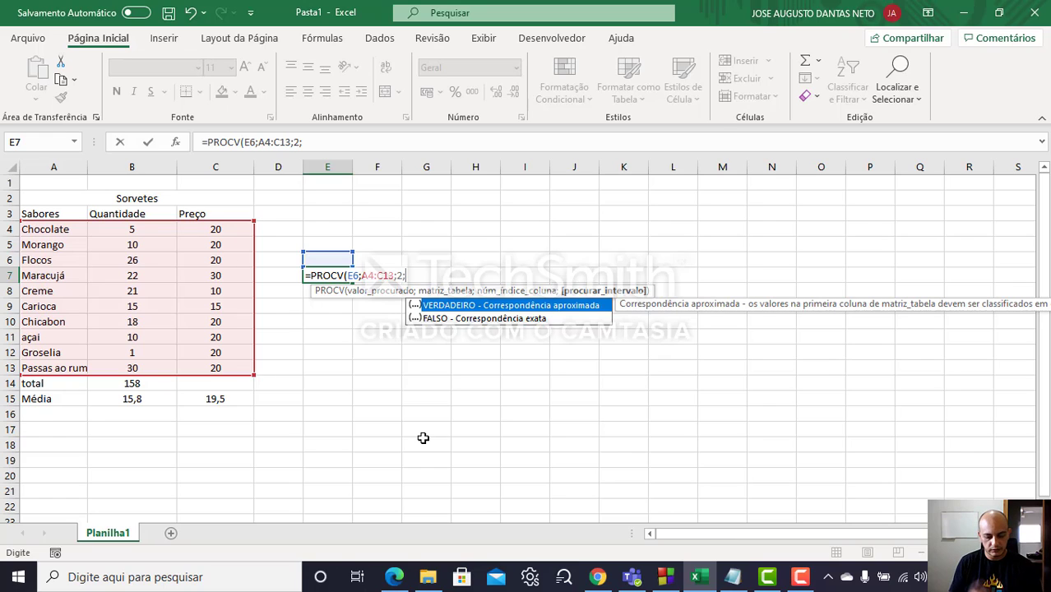
pyautogui.write('0')
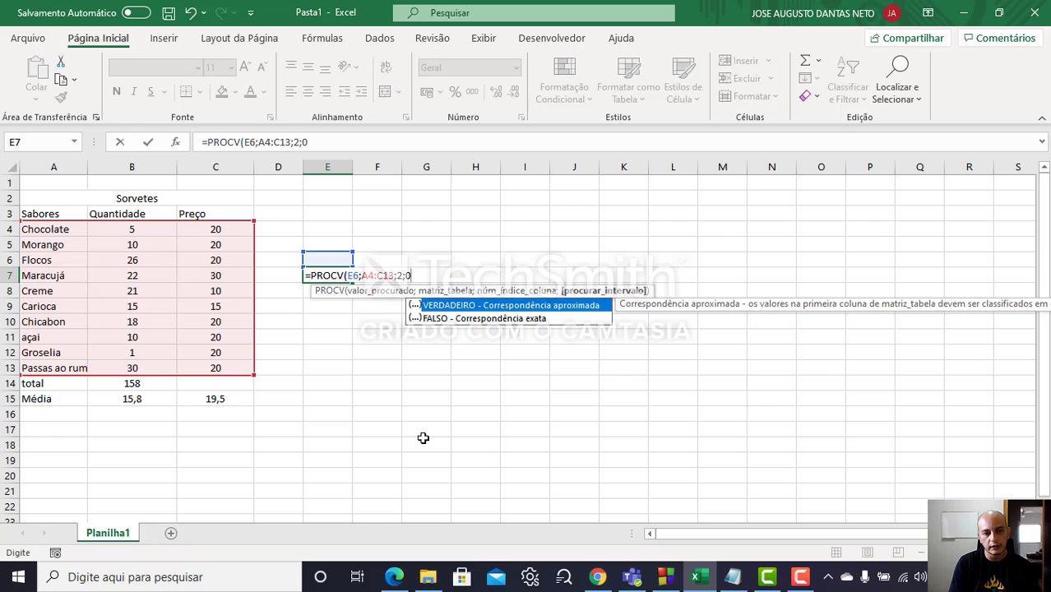
pyautogui.write(')')
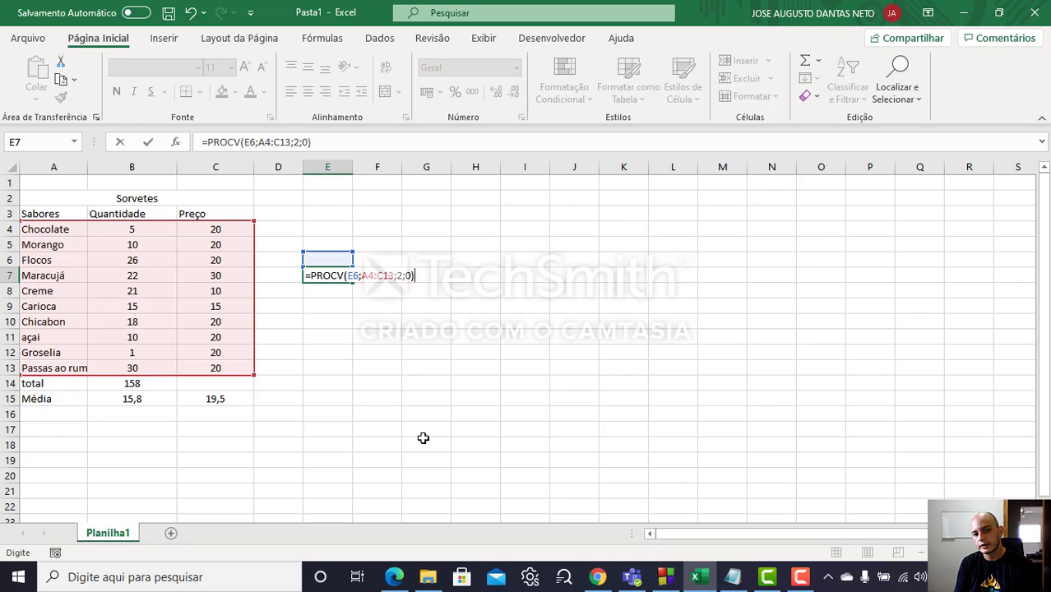
pyautogui.press('Return')
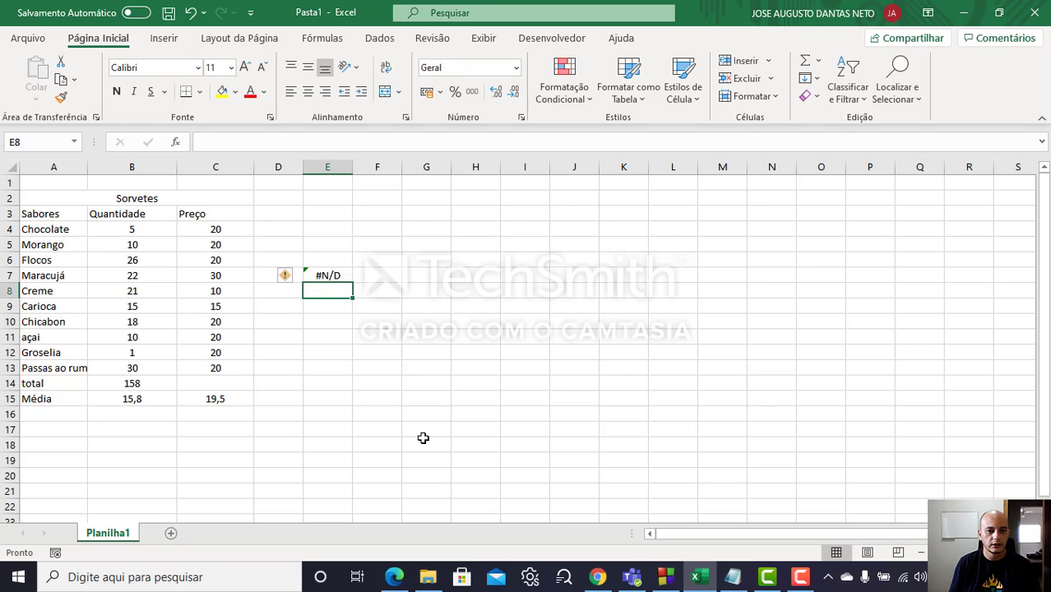
pyautogui.press('Up')
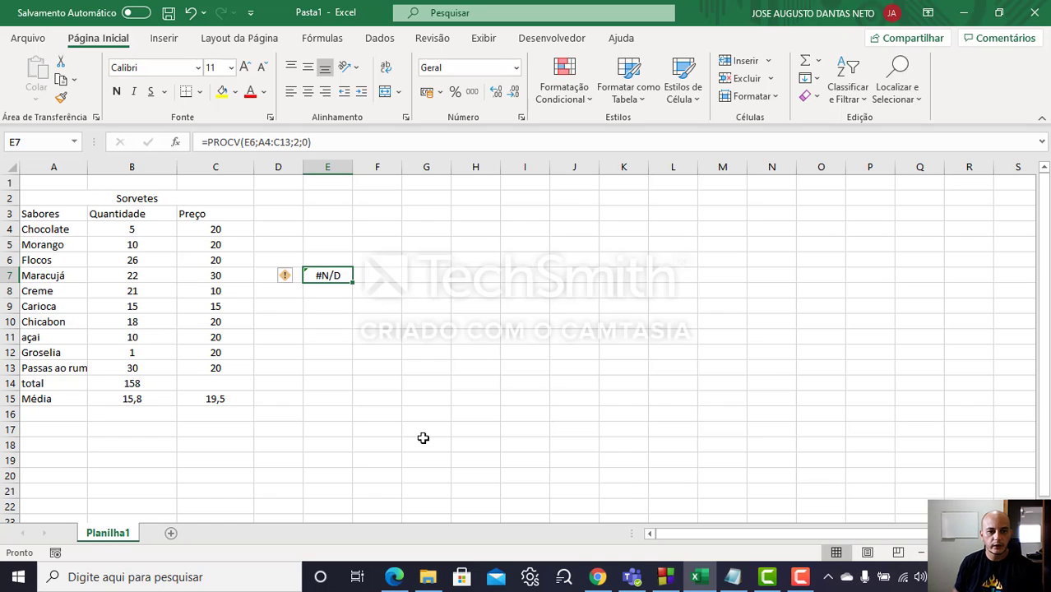
# Copy the flavor Creme from A8 and paste it into E6 as the lookup value
pyautogui.click(341, 262)
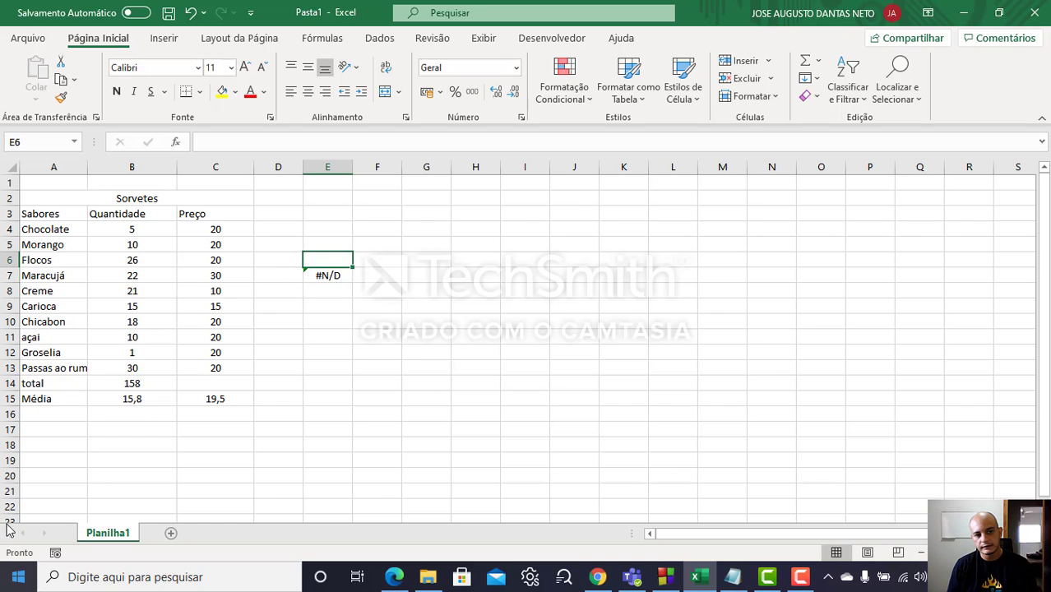
pyautogui.rightClick(39, 289)
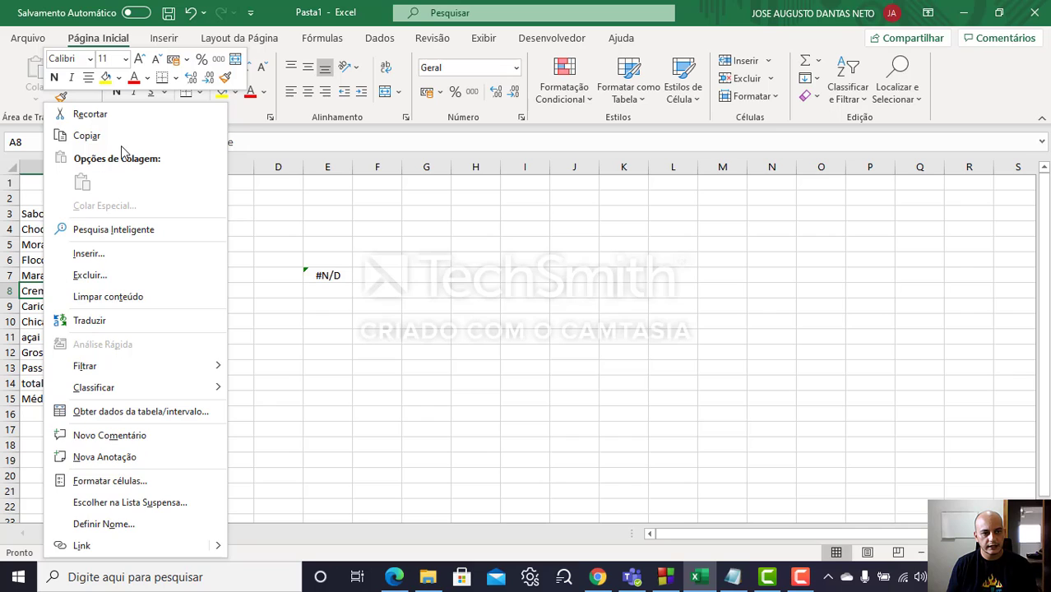
pyautogui.click(87, 136)
pyautogui.click(325, 261)
pyautogui.rightClick(327, 261)
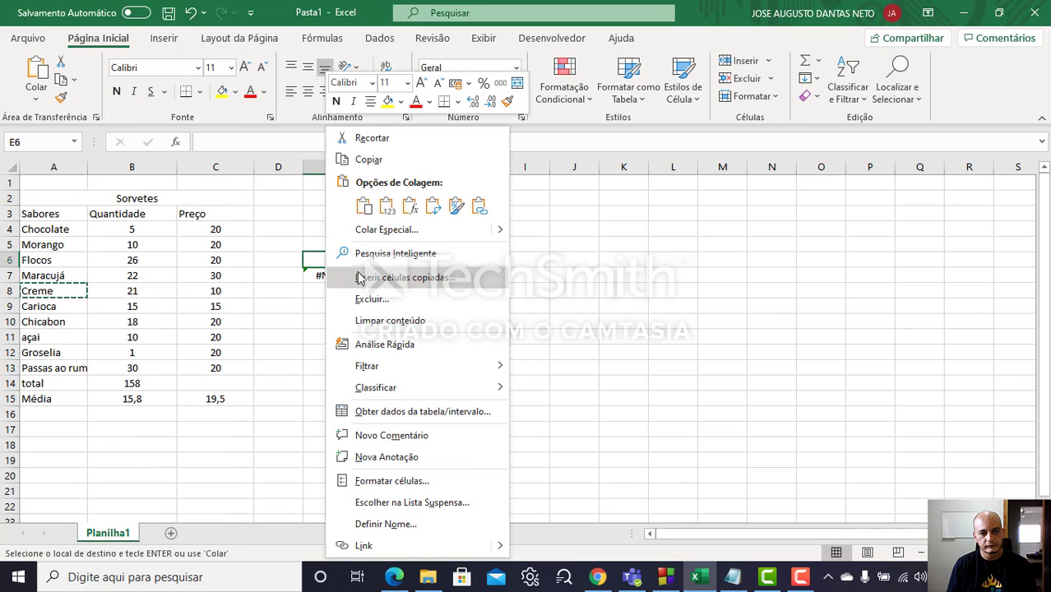
pyautogui.click(363, 206)
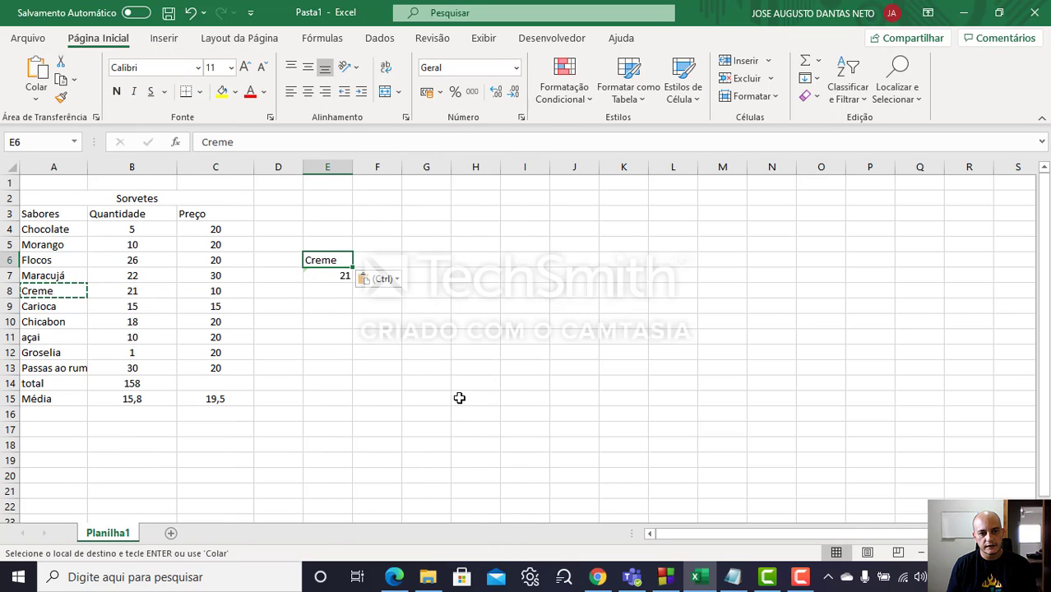
pyautogui.click(426, 362)
# Compare the E7 lookup with Creme's quantity in B8, and set its column index to 3, making it =PROCV(E6;A4:C13;3;0)
pyautogui.click(321, 276)
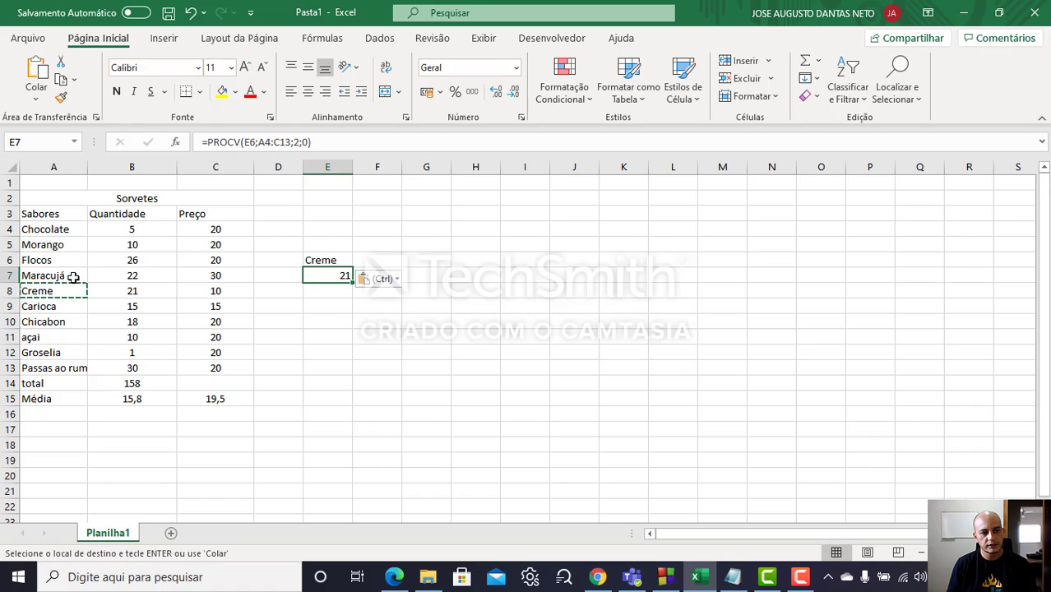
pyautogui.click(120, 290)
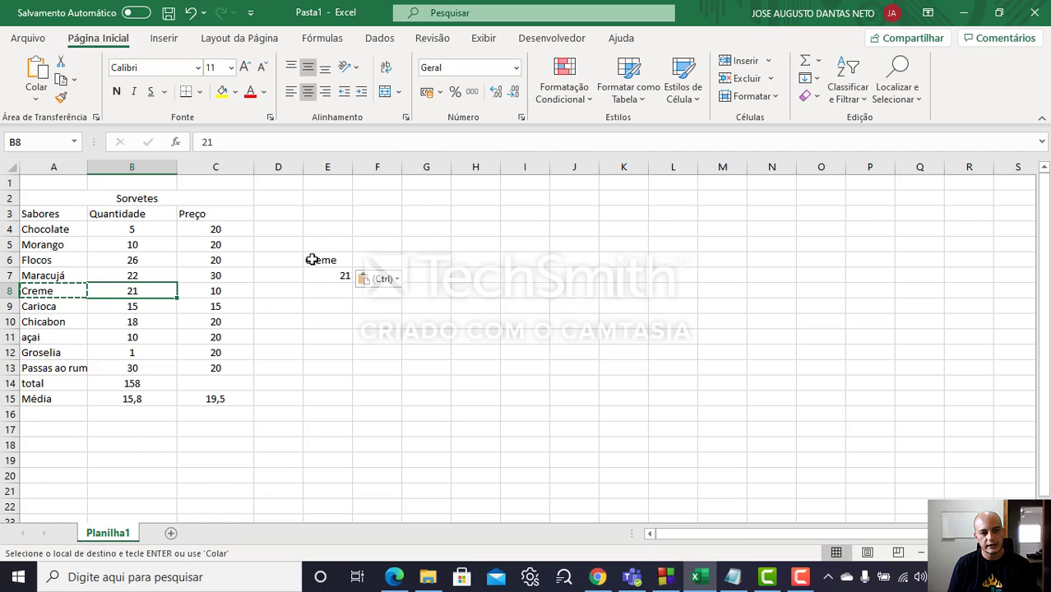
pyautogui.click(320, 275)
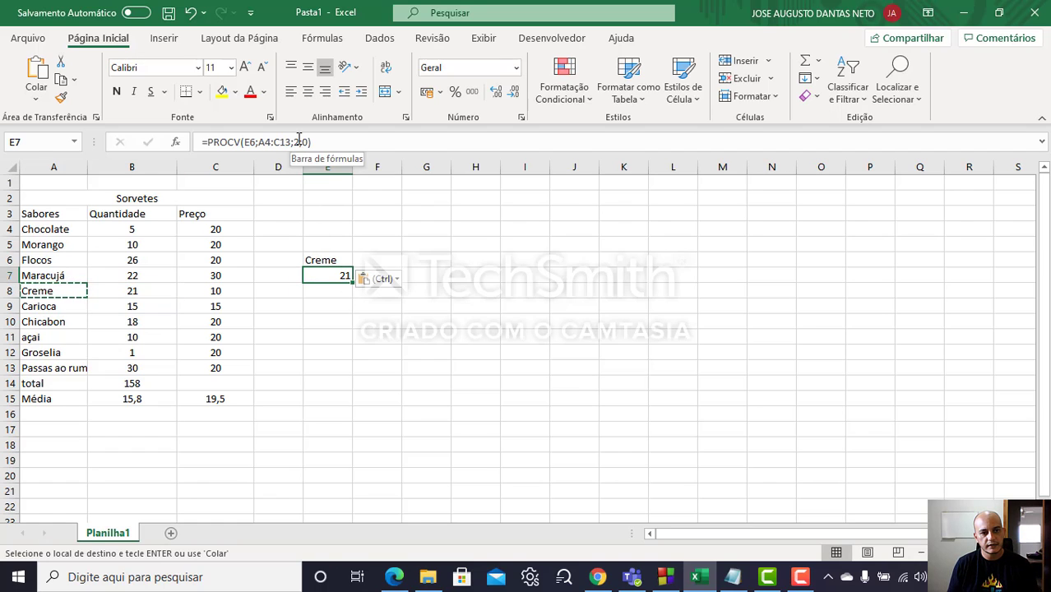
pyautogui.click(299, 141)
pyautogui.press('BackSpace')
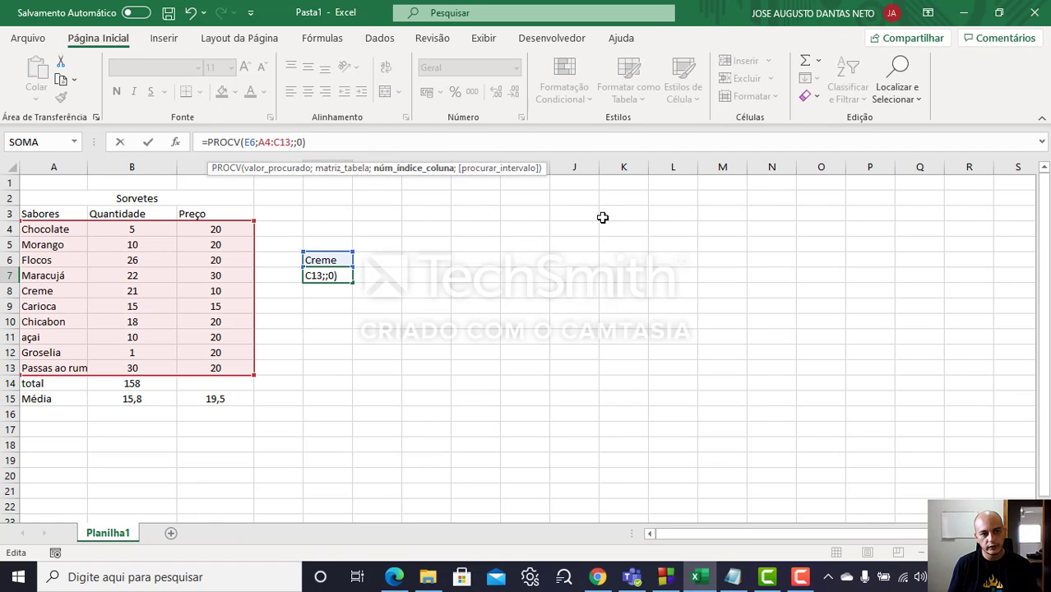
pyautogui.write('3')
pyautogui.click(380, 146)
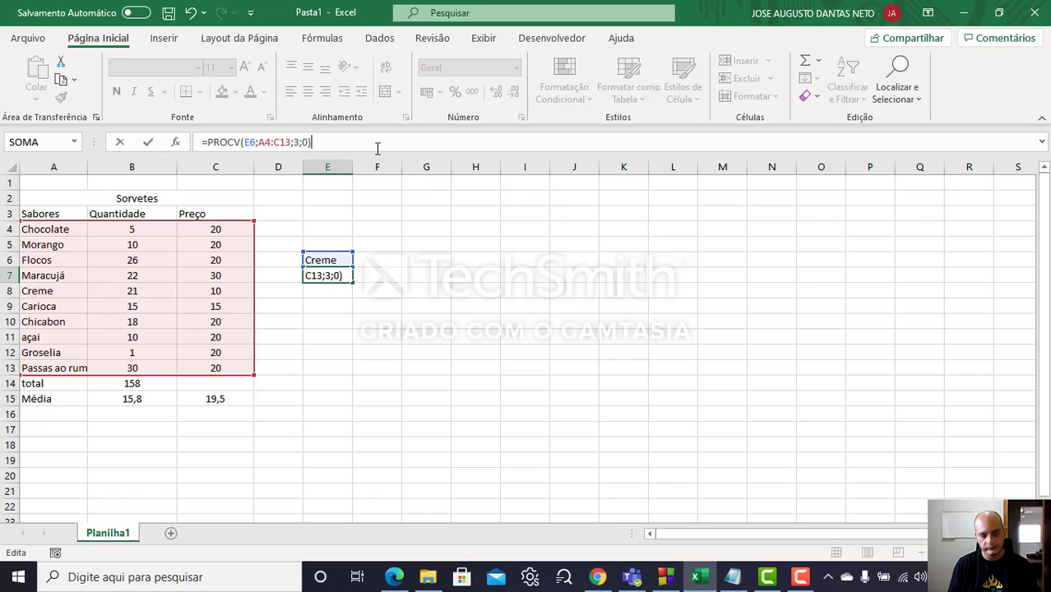
pyautogui.press('Return')
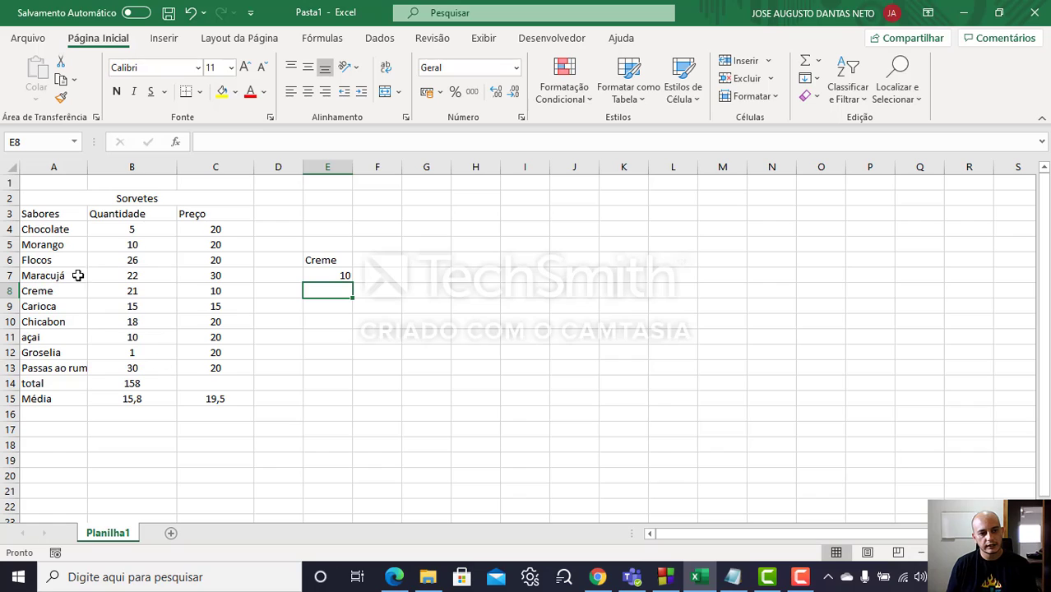
pyautogui.click(42, 289)
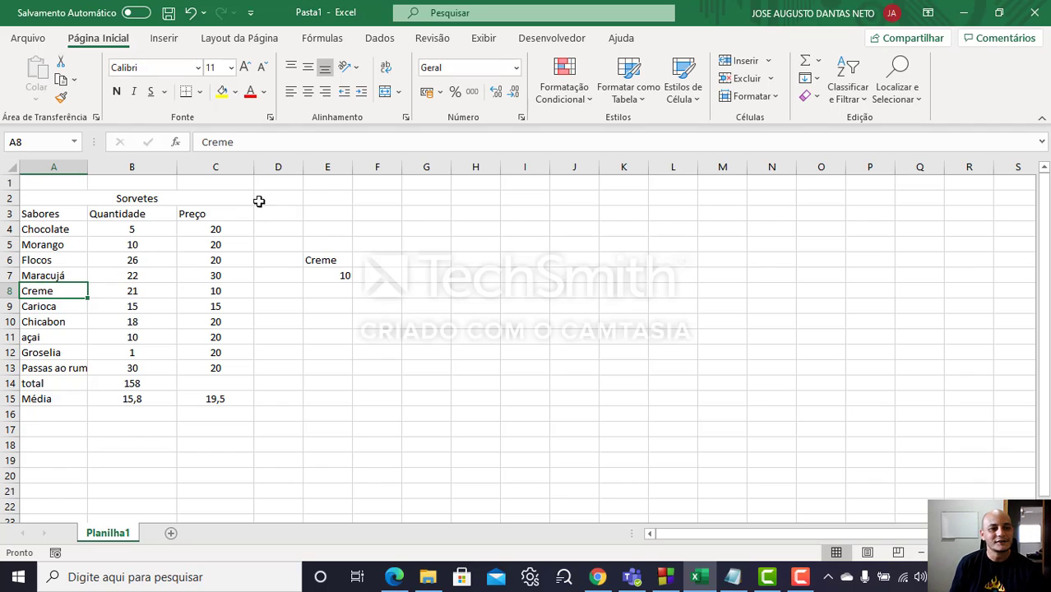
# Add three new blank worksheets to the workbook and go back through them to Planilha1
pyautogui.click(171, 535)
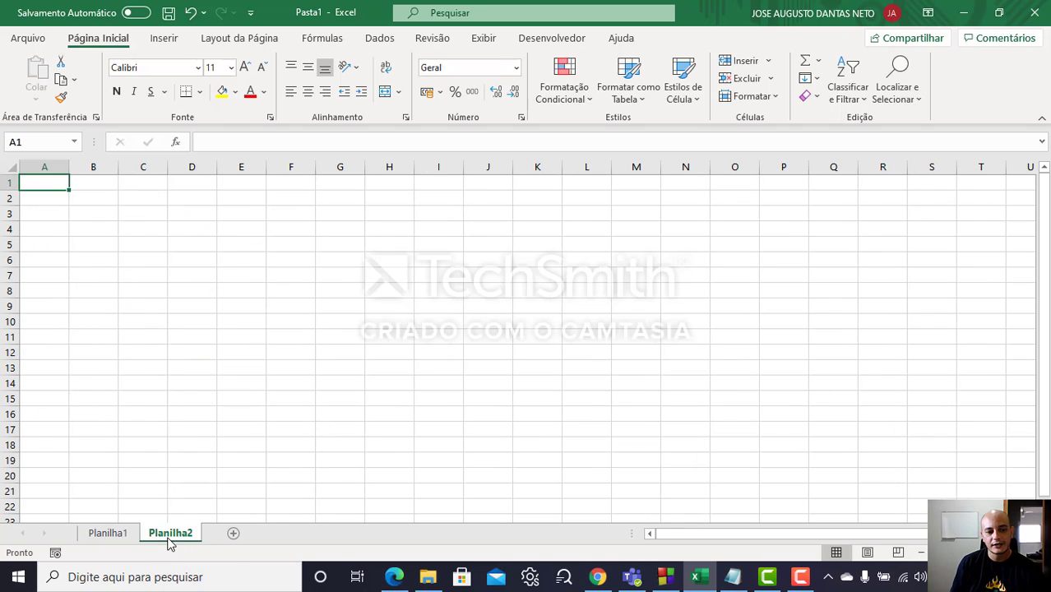
pyautogui.click(234, 535)
pyautogui.click(296, 533)
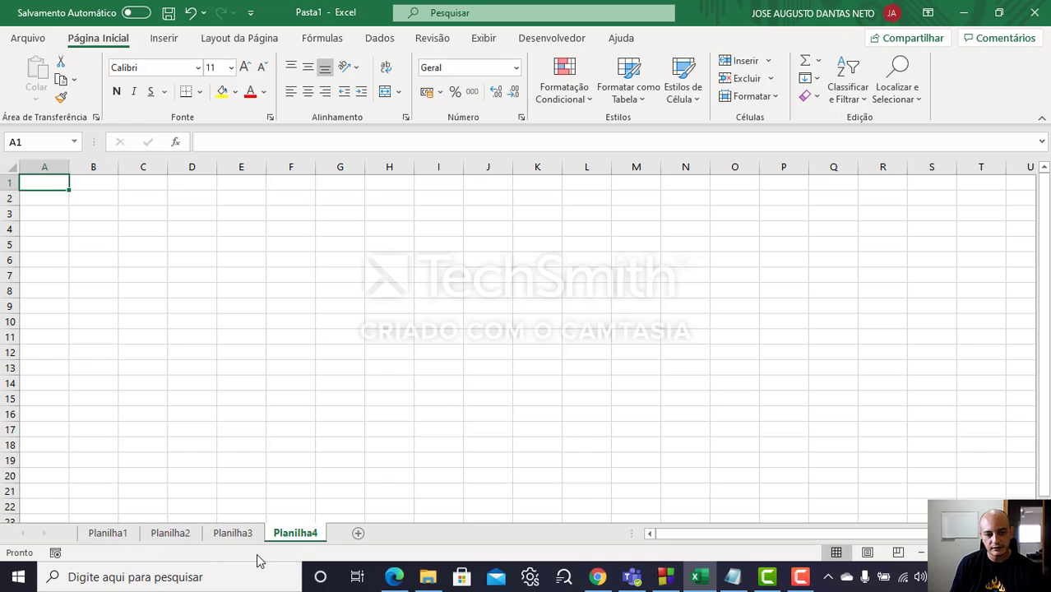
pyautogui.click(239, 538)
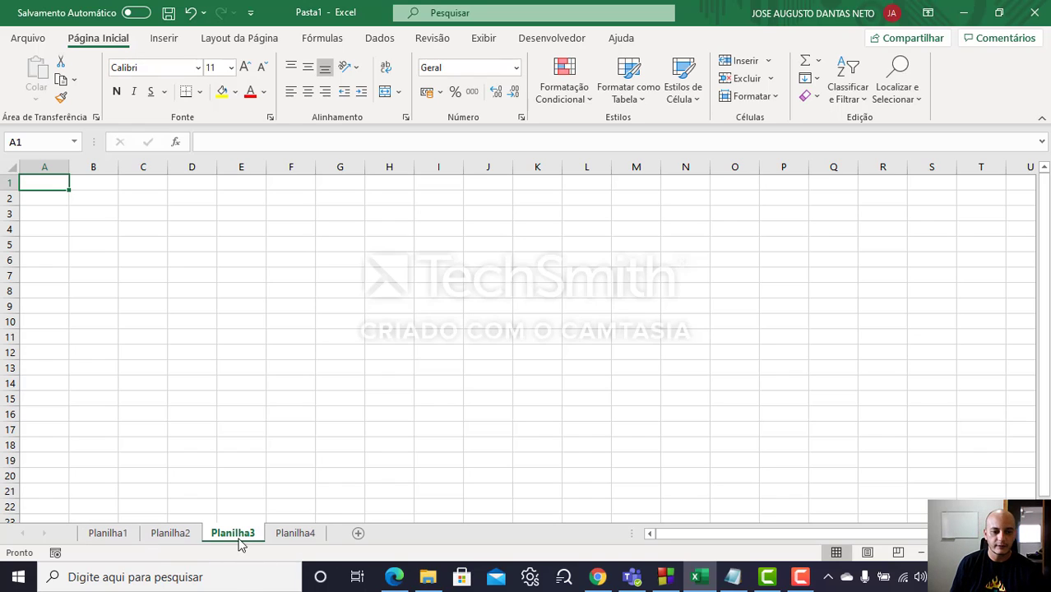
pyautogui.click(188, 534)
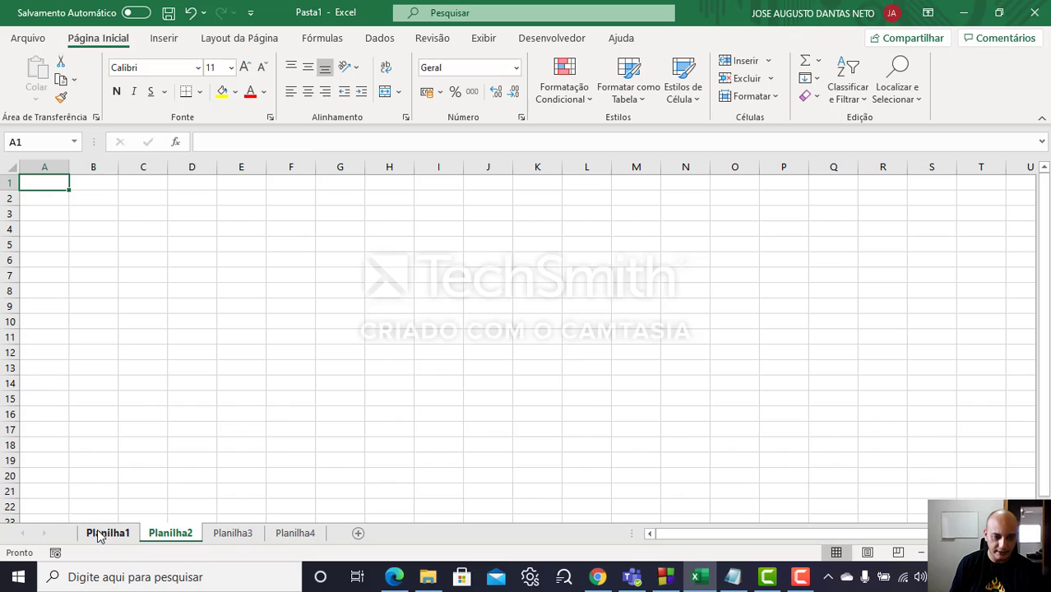
pyautogui.click(98, 535)
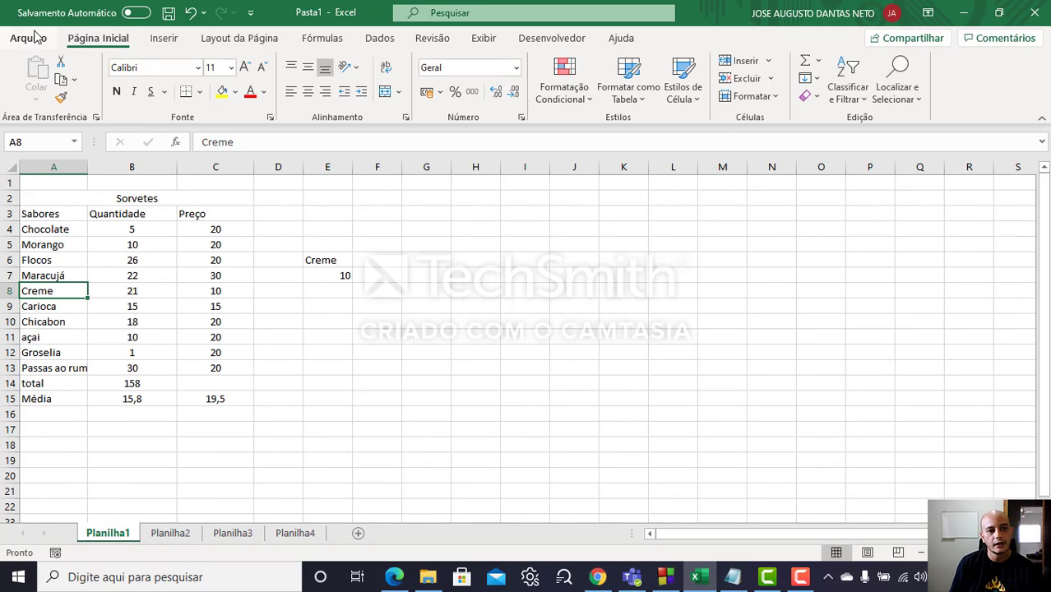